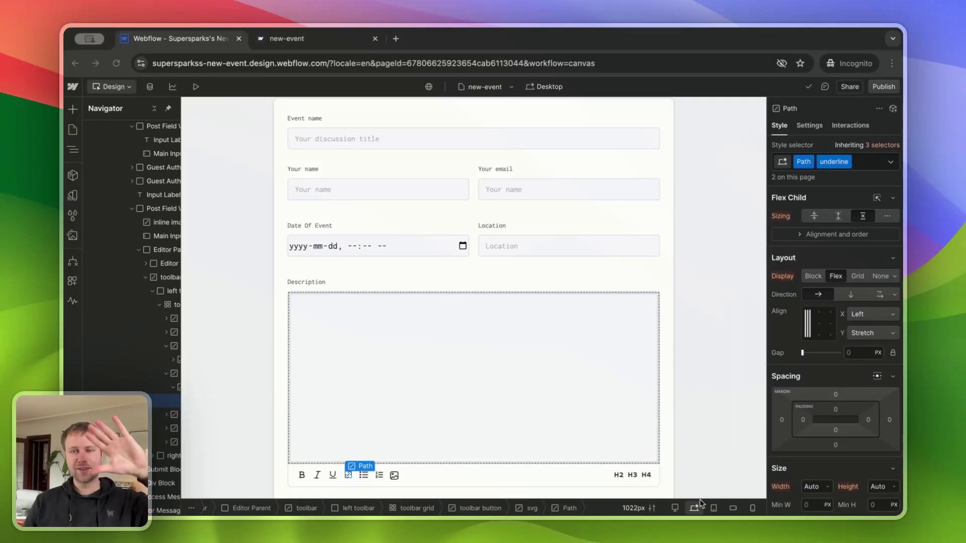
# - Compare the live new-event form's filled description with the Designer's new-event page
pyautogui.click(320, 40)
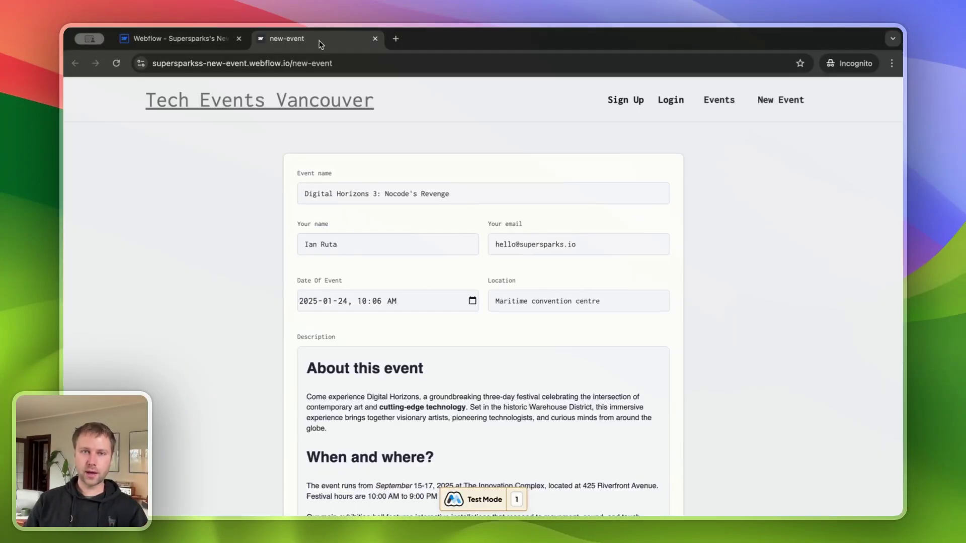
pyautogui.scroll(-3, 483, 281)
pyautogui.click(176, 38)
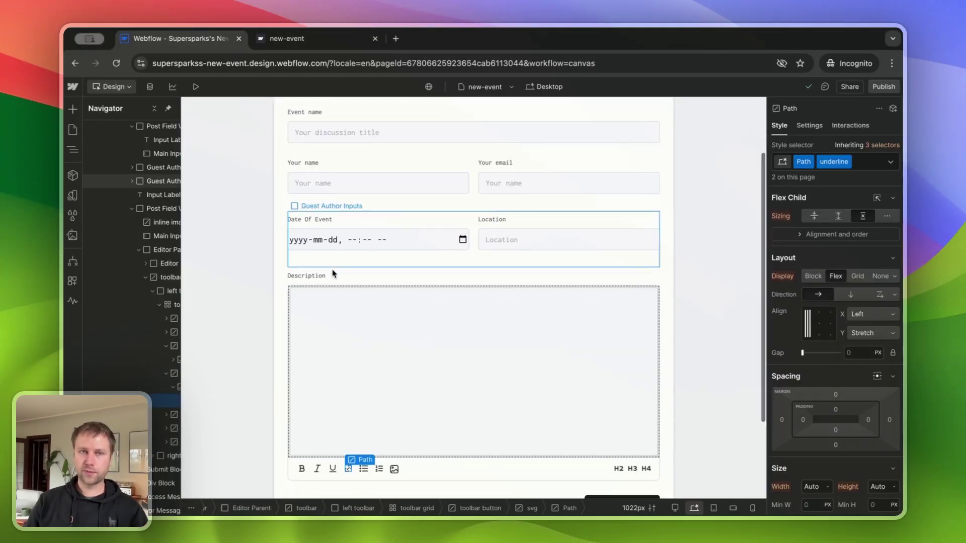
pyautogui.scroll(-3, 330, 273)
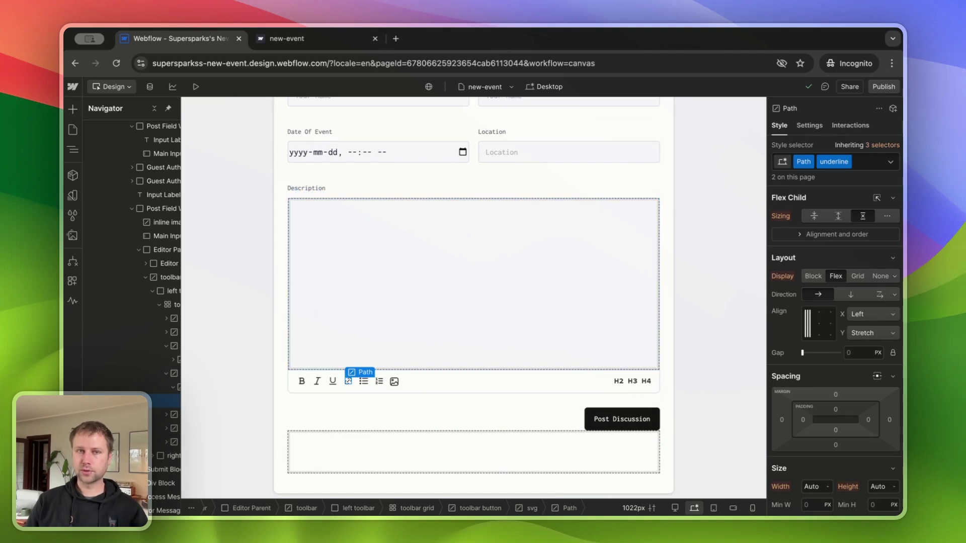
pyautogui.click(283, 41)
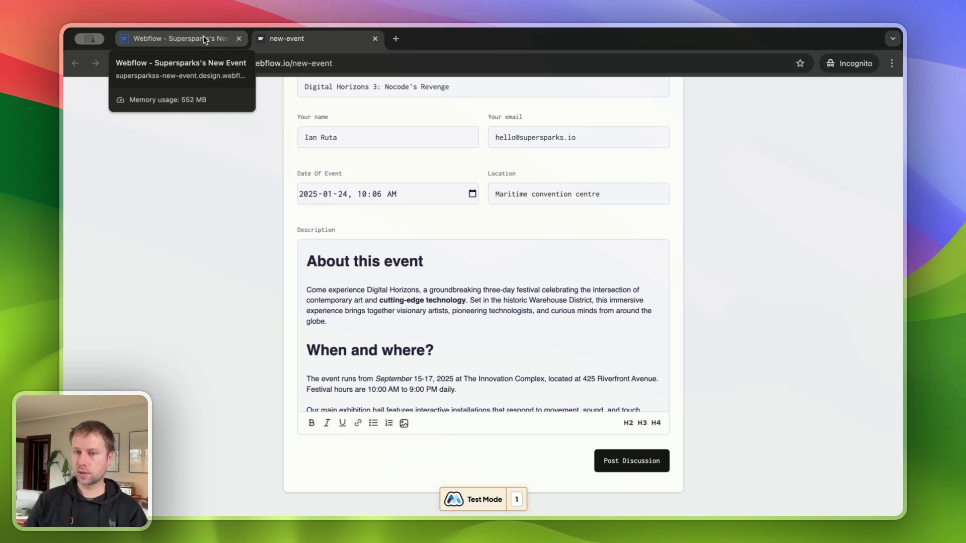
pyautogui.click(204, 39)
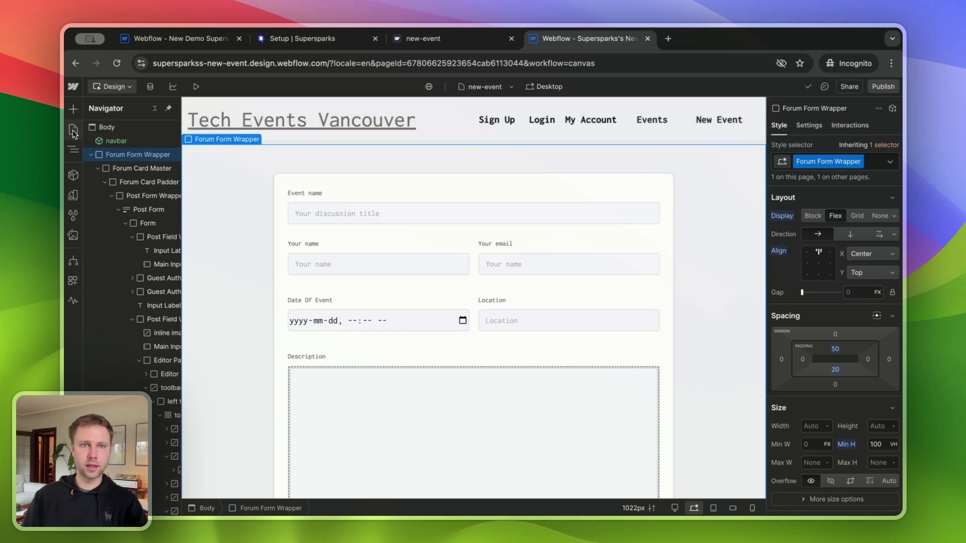
# - Visit the Home page, then reopen the new-event page in the Designer
pyautogui.click(73, 131)
pyautogui.click(111, 173)
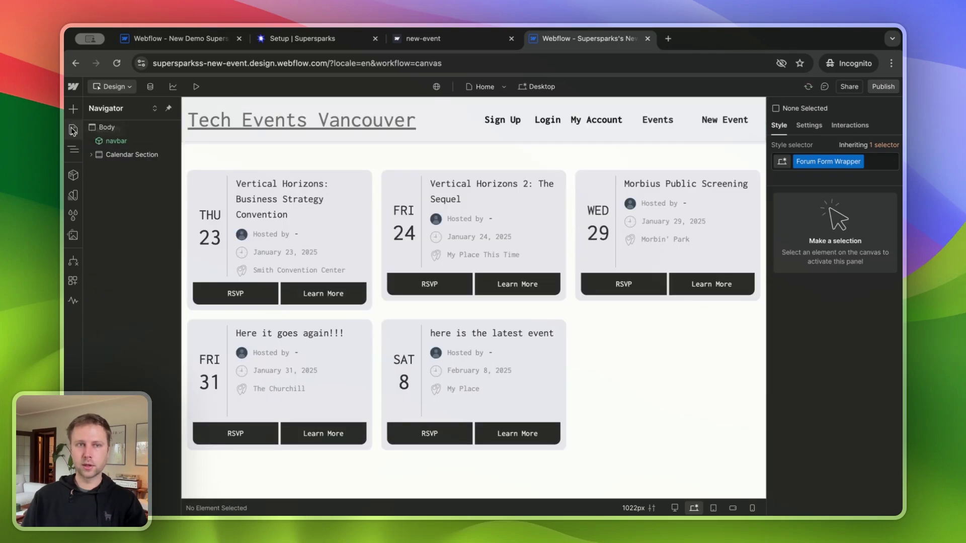
pyautogui.click(73, 131)
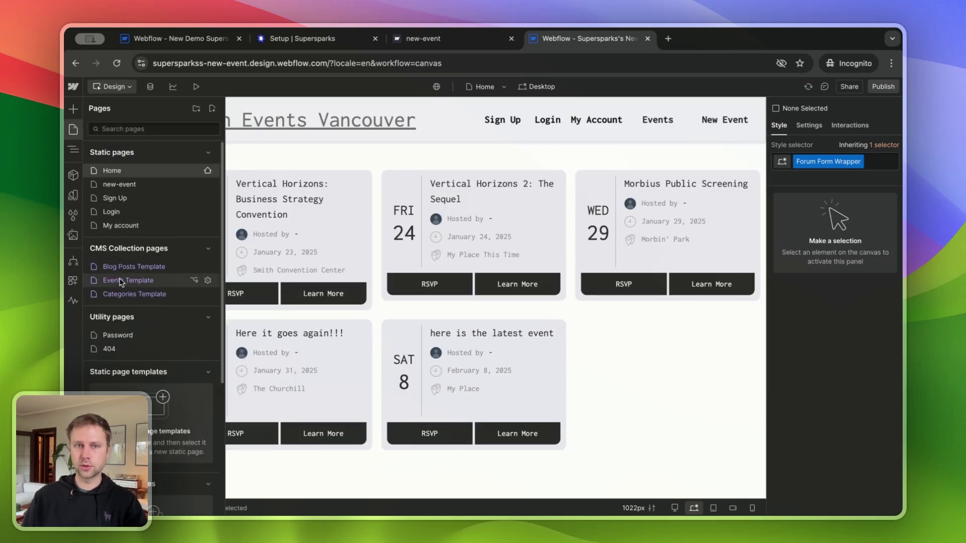
pyautogui.click(114, 185)
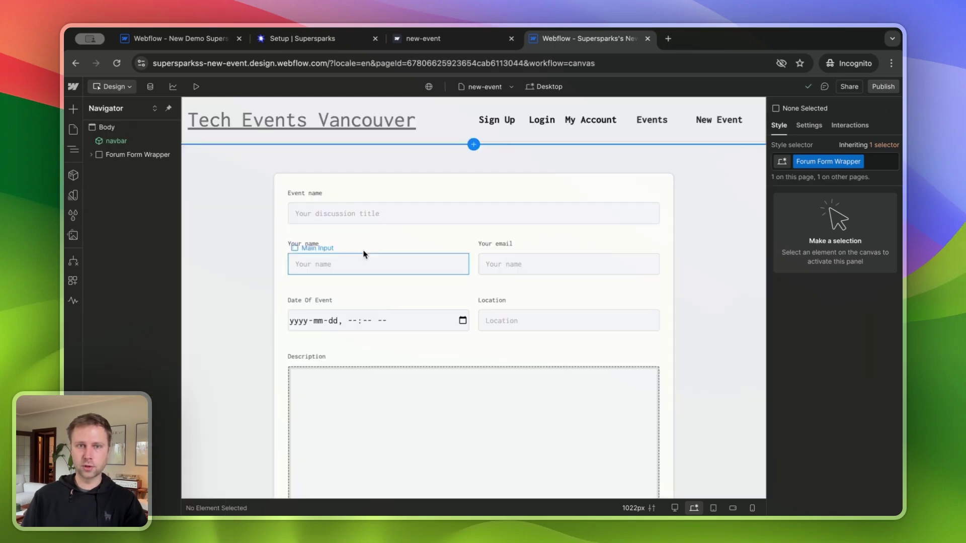
# - Select a form input and the bold icon in the Description toolbar
pyautogui.click(363, 254)
pyautogui.scroll(-4, 397, 352)
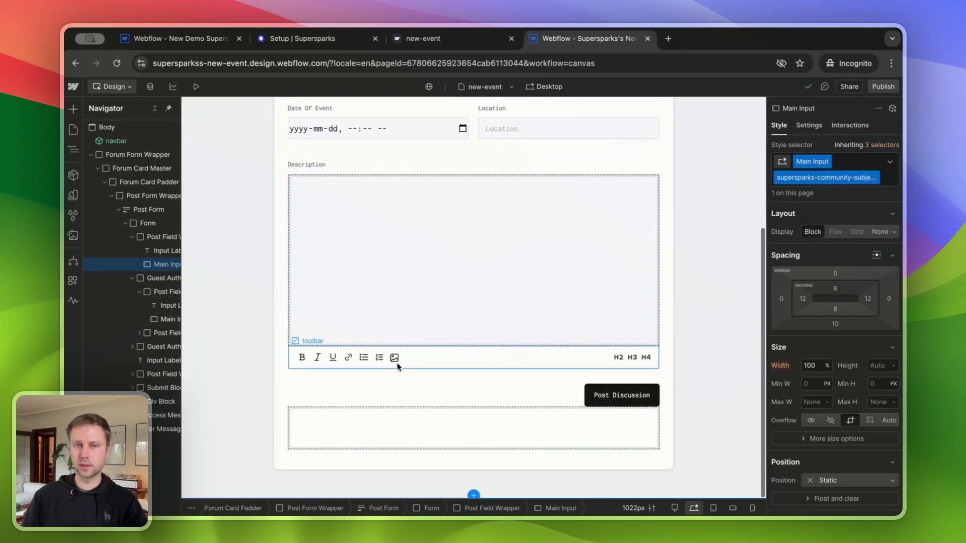
pyautogui.click(366, 358)
pyautogui.click(302, 358)
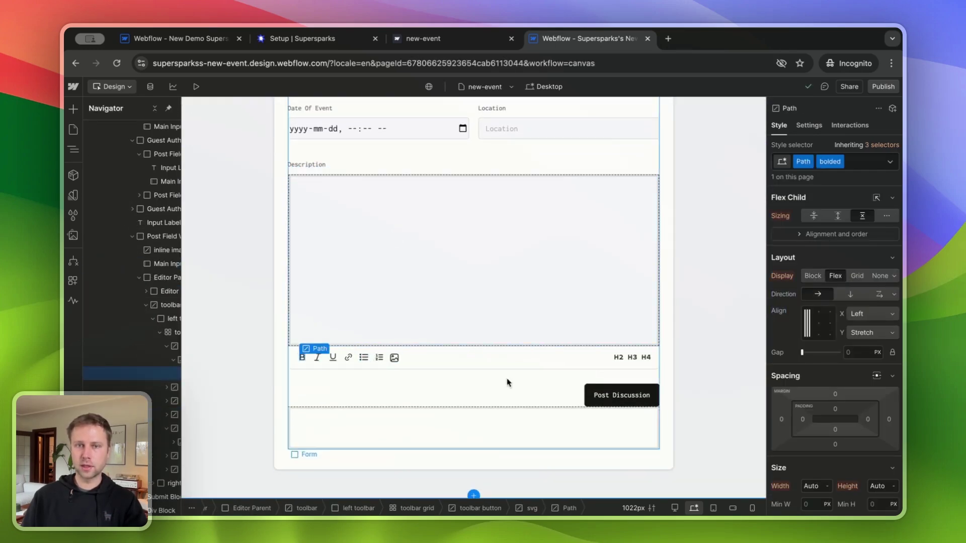
# - Reload the live new-event form and check the Event name and Your name fields
pyautogui.click(415, 46)
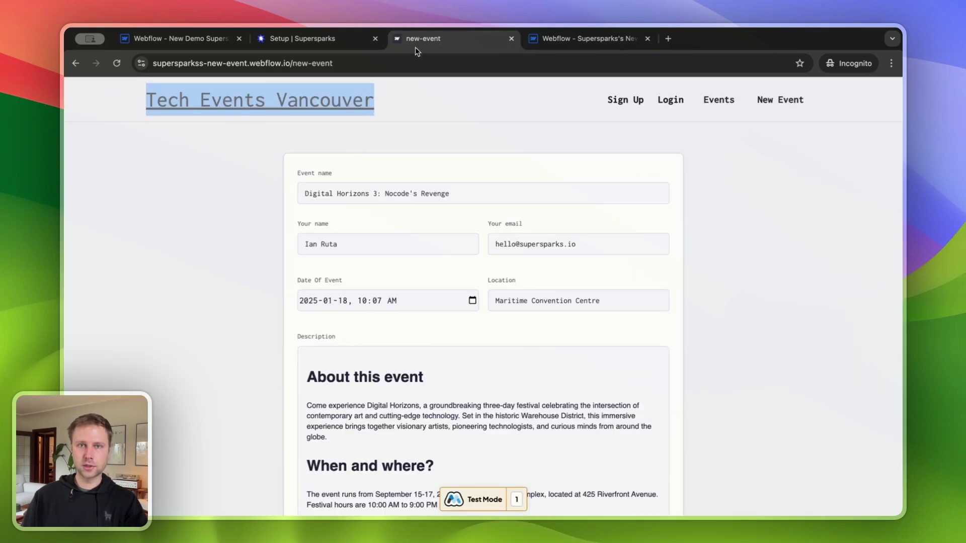
pyautogui.click(238, 174)
pyautogui.press('super+r')
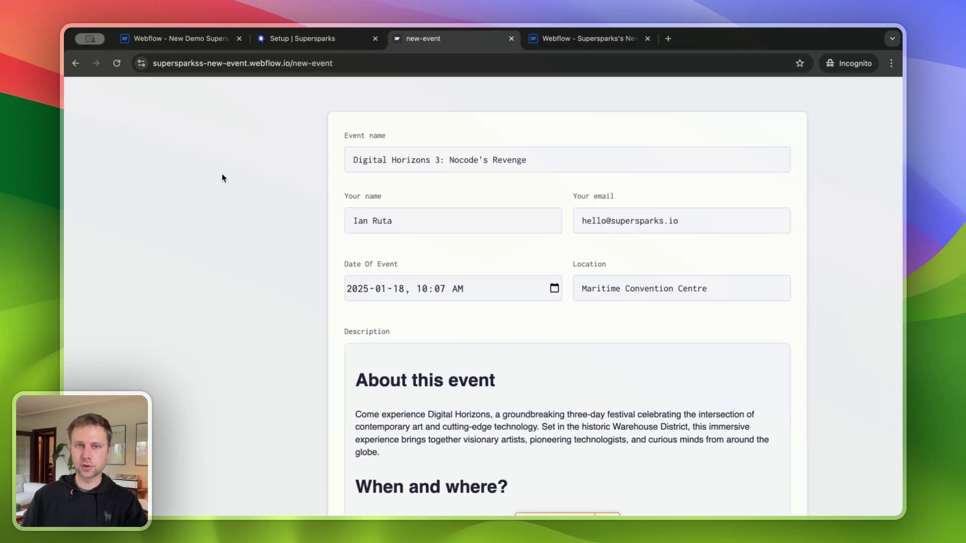
pyautogui.click(356, 198)
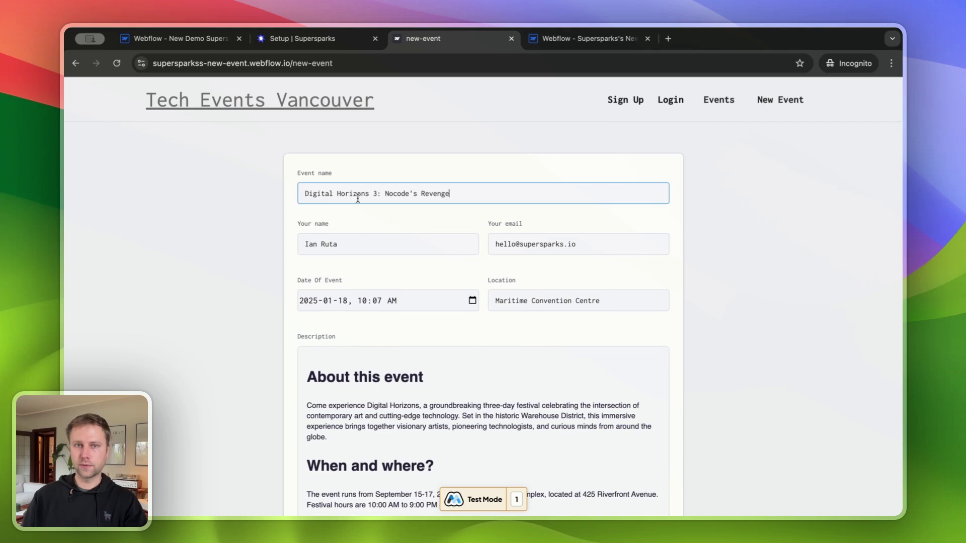
pyautogui.press('super+a')
pyautogui.tripleClick(354, 247)
pyautogui.click(481, 236)
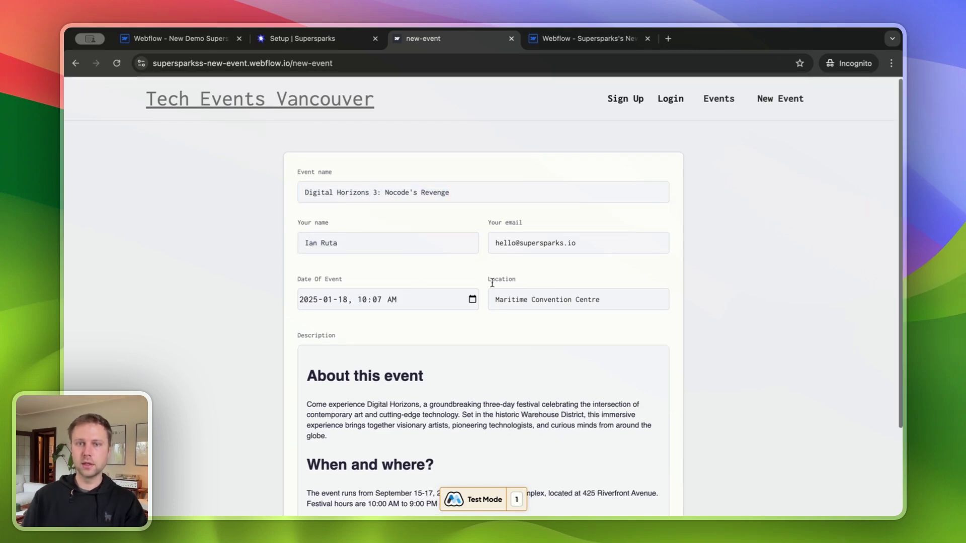
# - Bold the phrase 'cutting-edge technology' in the event description
pyautogui.scroll(-3, 384, 323)
pyautogui.scroll(1, 397, 325)
pyautogui.scroll(1, 397, 326)
pyautogui.moveTo(379, 324); pyautogui.dragTo(456, 326)
pyautogui.click(311, 468)
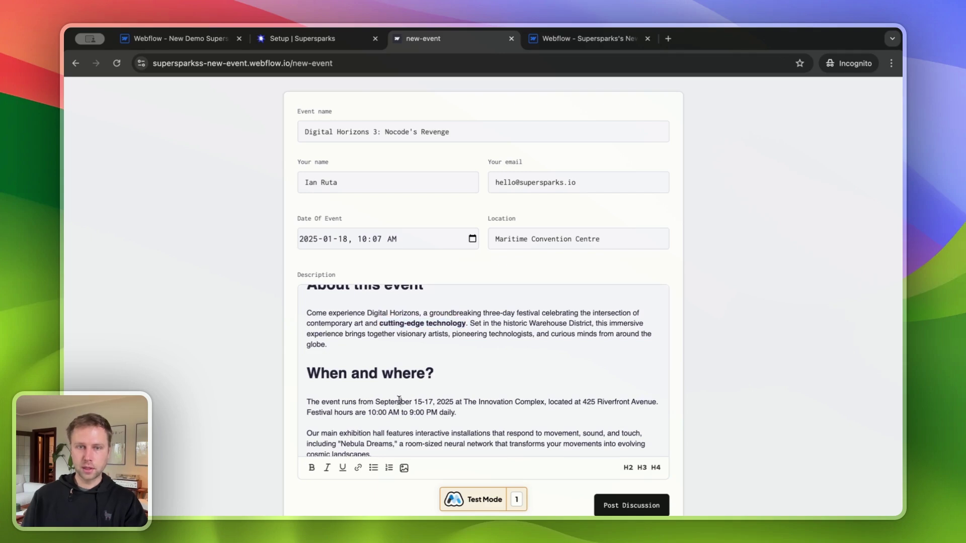
# - Review the description and post the Digital Horizons 3: Nocode's Revenge event
pyautogui.doubleClick(399, 401)
pyautogui.scroll(-5, 411, 387)
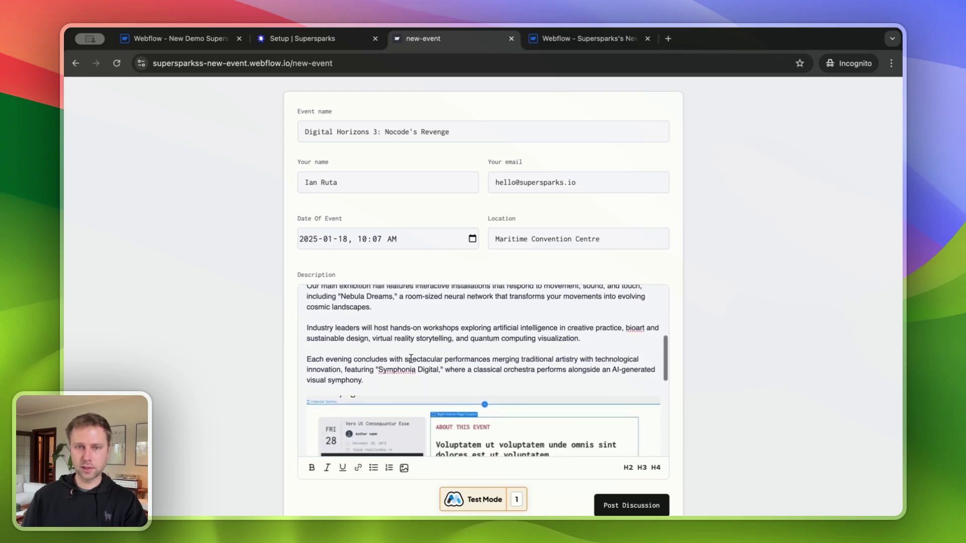
pyautogui.doubleClick(411, 358)
pyautogui.scroll(-10, 483, 373)
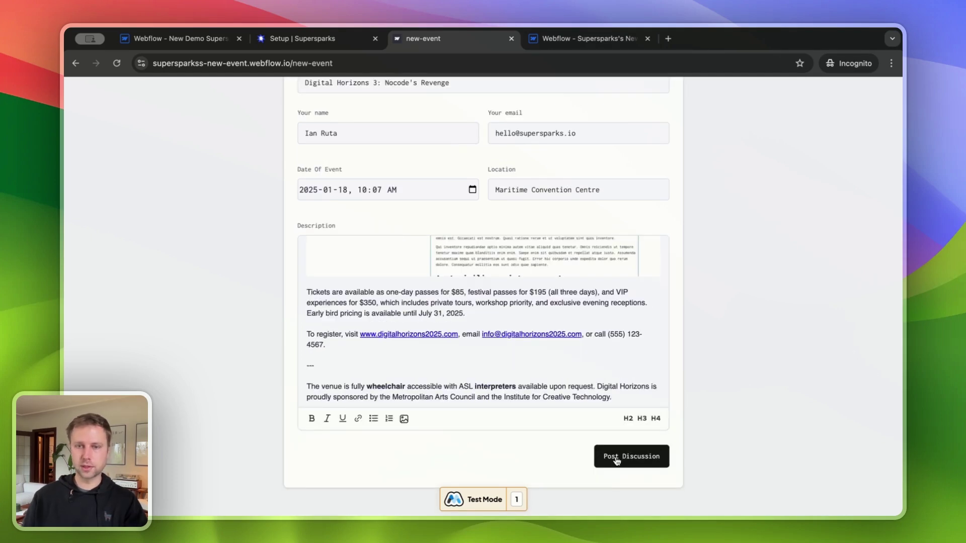
pyautogui.click(617, 460)
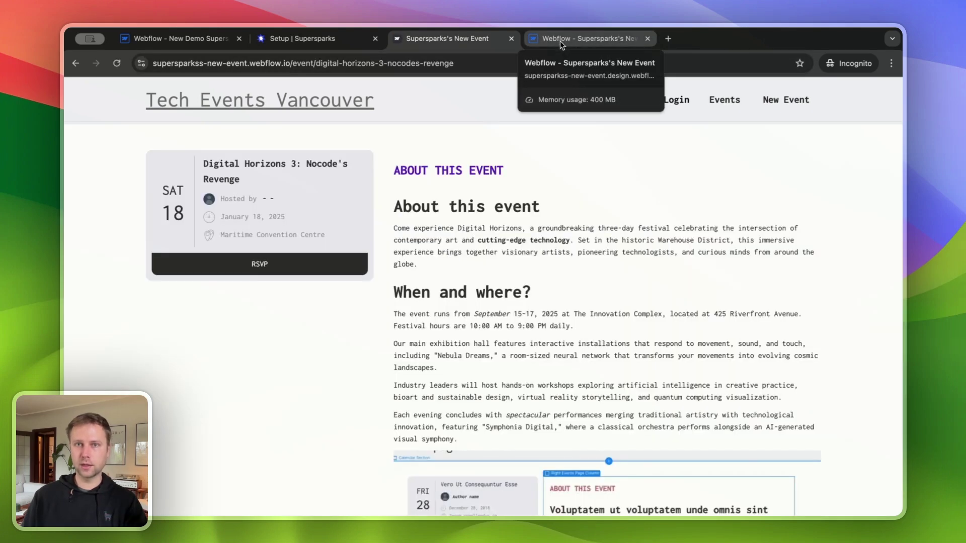
# - Open the Digital Horizons 3: Nocode's Revenge item in the Events CMS collection
pyautogui.click(560, 41)
pyautogui.click(150, 86)
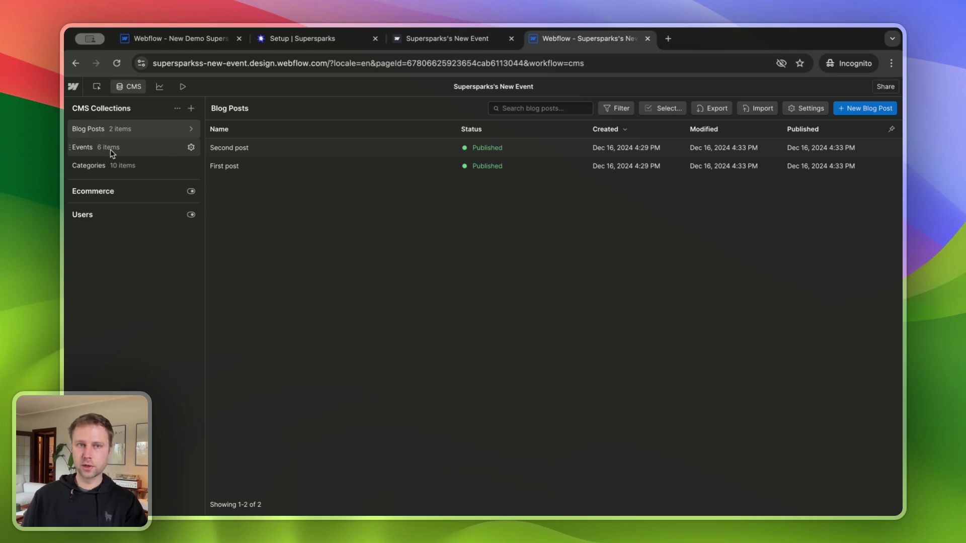
pyautogui.click(111, 149)
pyautogui.click(237, 148)
pyautogui.scroll(-3, 419, 346)
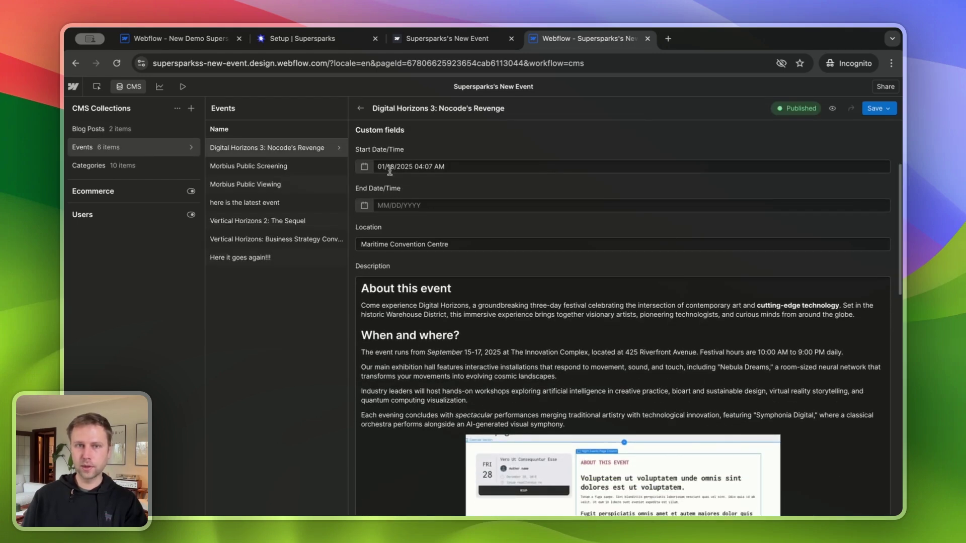
pyautogui.scroll(-10, 390, 171)
# - Review the live event page, then go to the site's events list
pyautogui.click(443, 43)
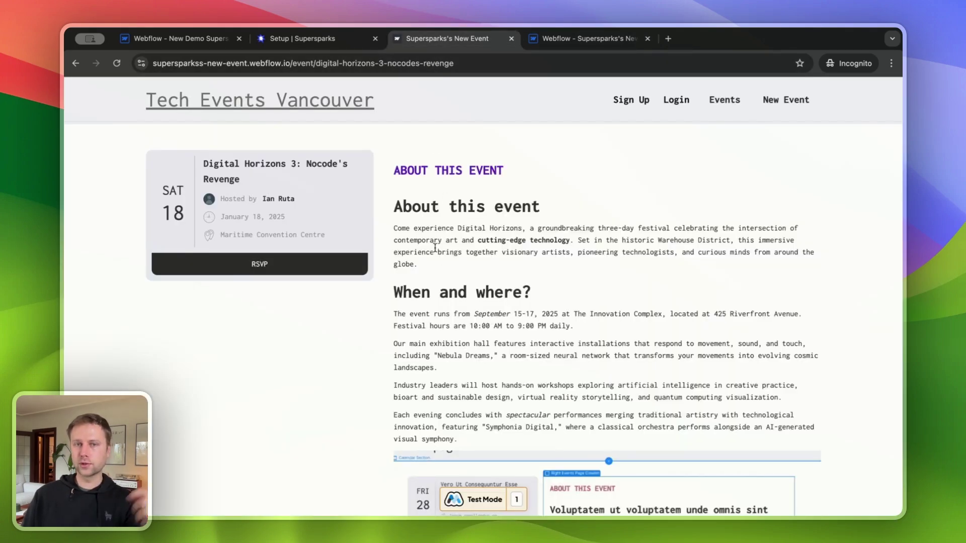
pyautogui.scroll(-2, 444, 236)
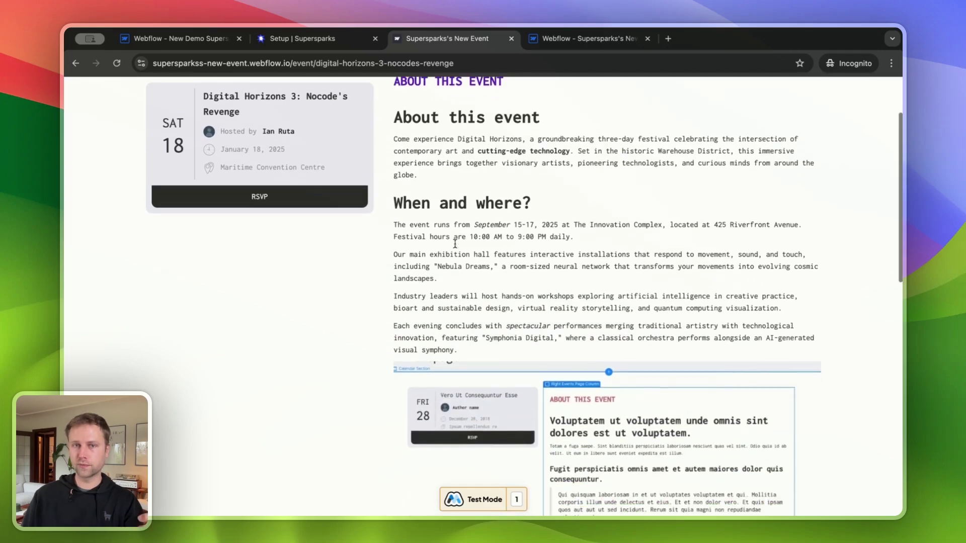
pyautogui.scroll(2, 504, 251)
pyautogui.scroll(-7, 504, 251)
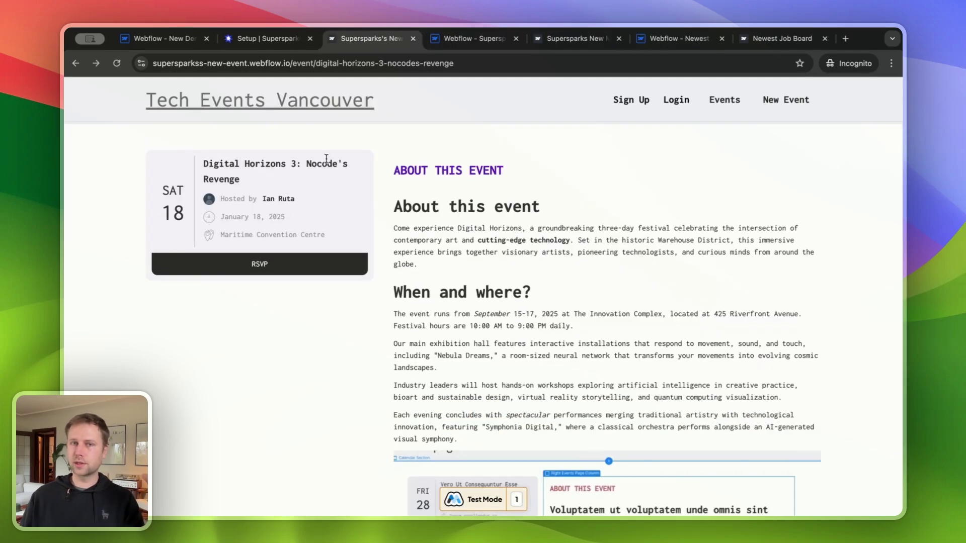
pyautogui.click(270, 108)
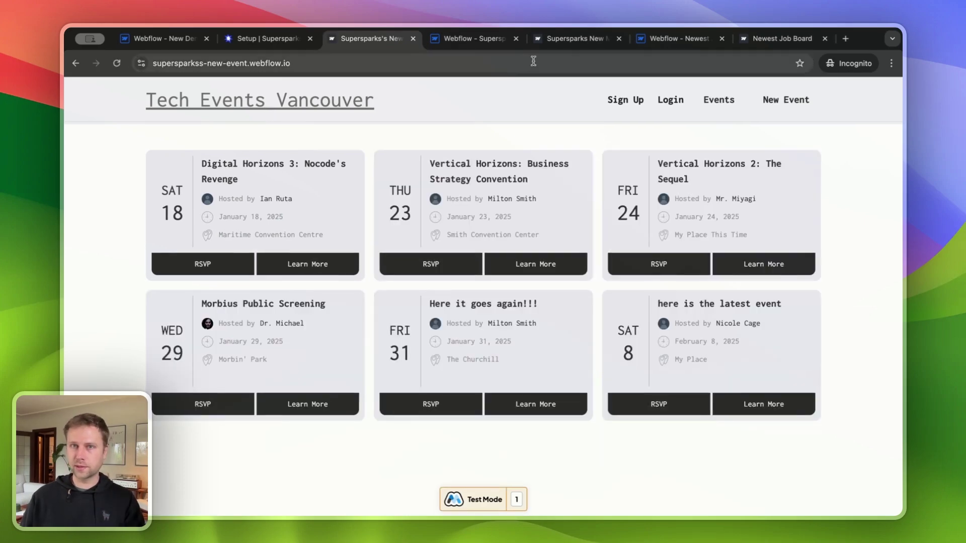
# - Open a Supersparks forum discussion, then the Create a new Discussion form
pyautogui.click(555, 41)
pyautogui.scroll(-3, 282, 282)
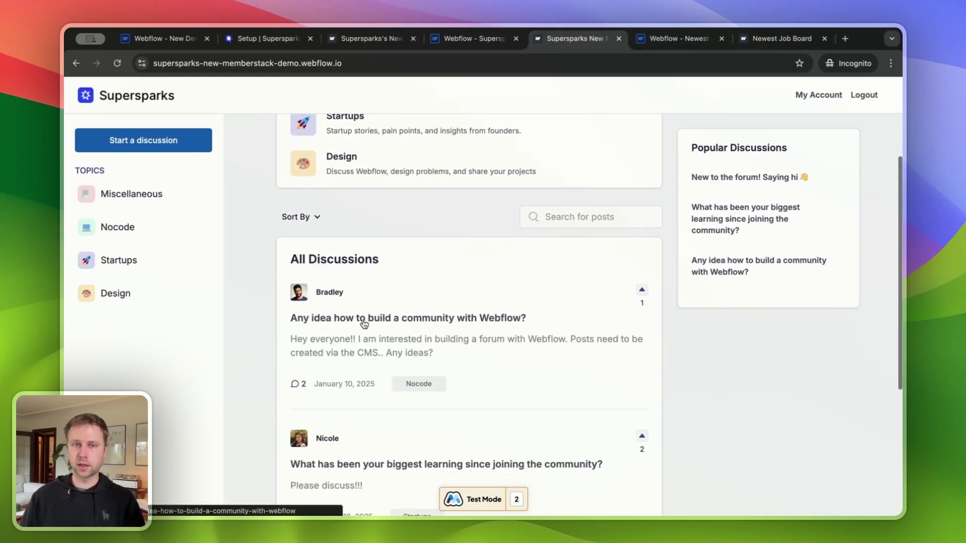
pyautogui.click(309, 320)
pyautogui.click(126, 148)
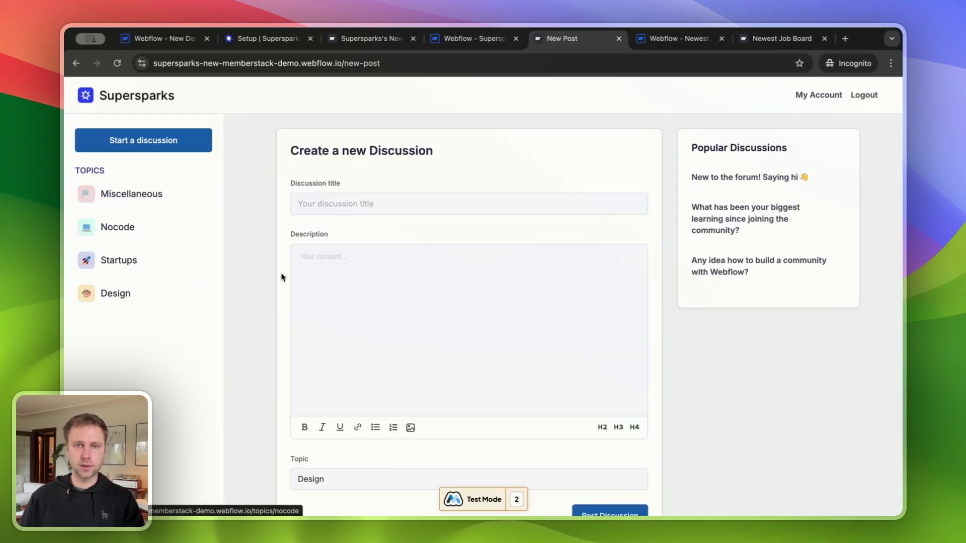
# - View the Head Of Sales job listing, then return to the new discussion form
pyautogui.click(766, 41)
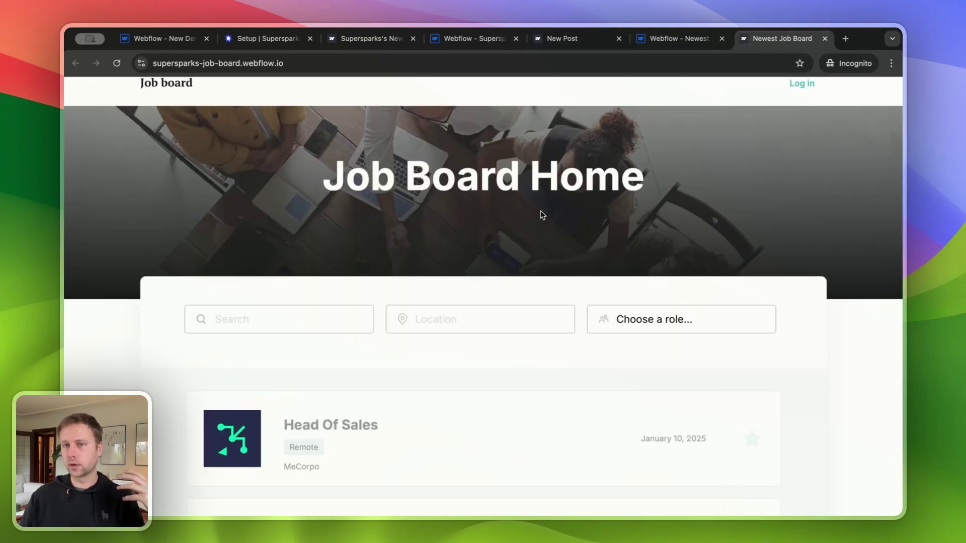
pyautogui.scroll(-3, 297, 312)
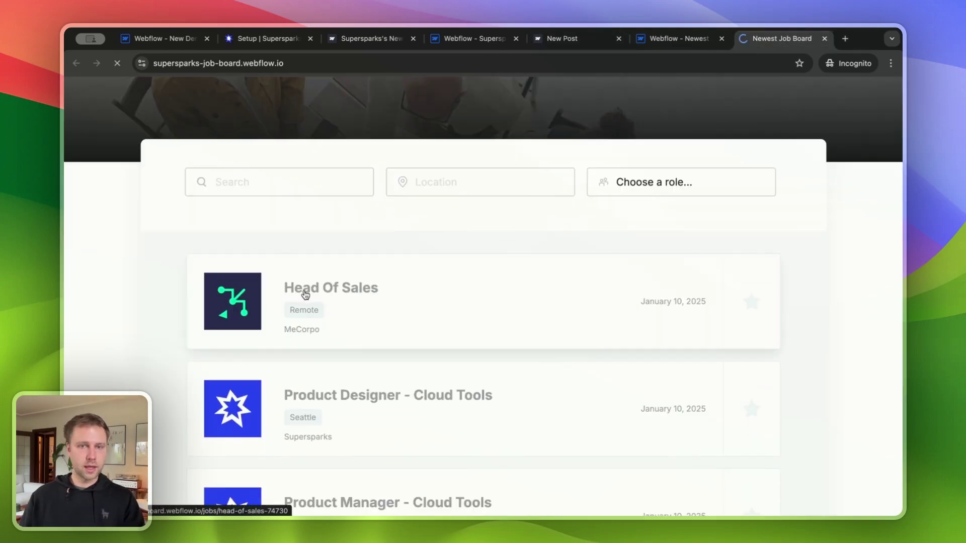
pyautogui.click(301, 290)
pyautogui.scroll(-3, 553, 312)
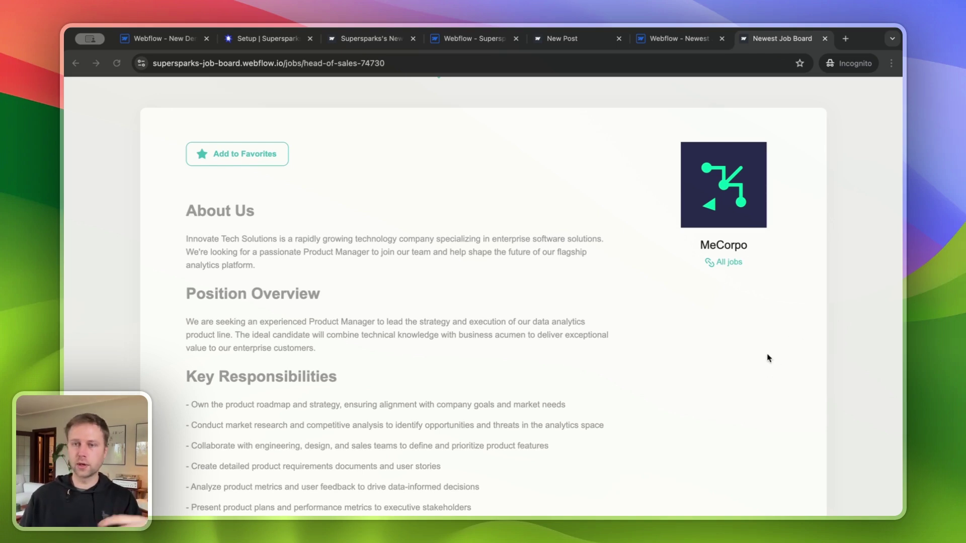
pyautogui.click(593, 39)
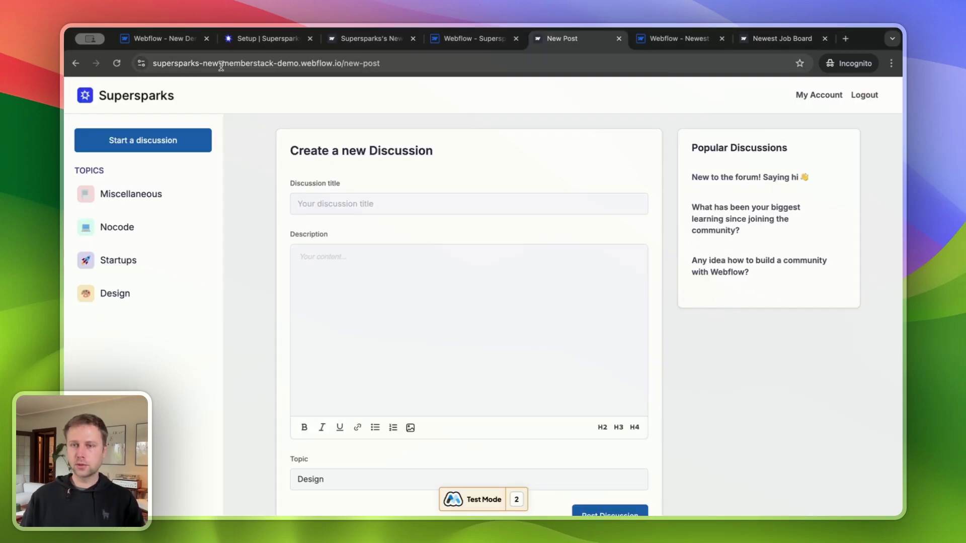
# - Choose Items as the CMS collection for community posts
pyautogui.click(253, 47)
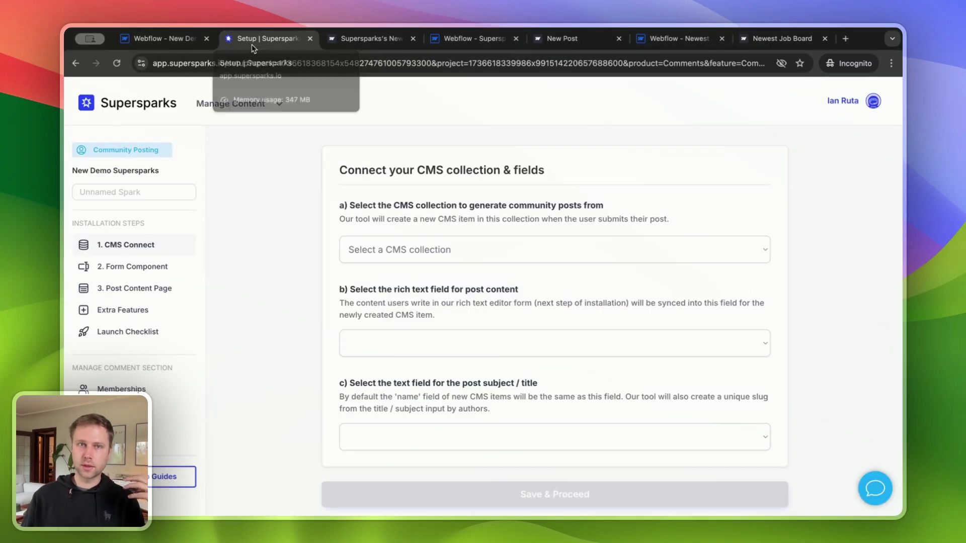
pyautogui.click(176, 45)
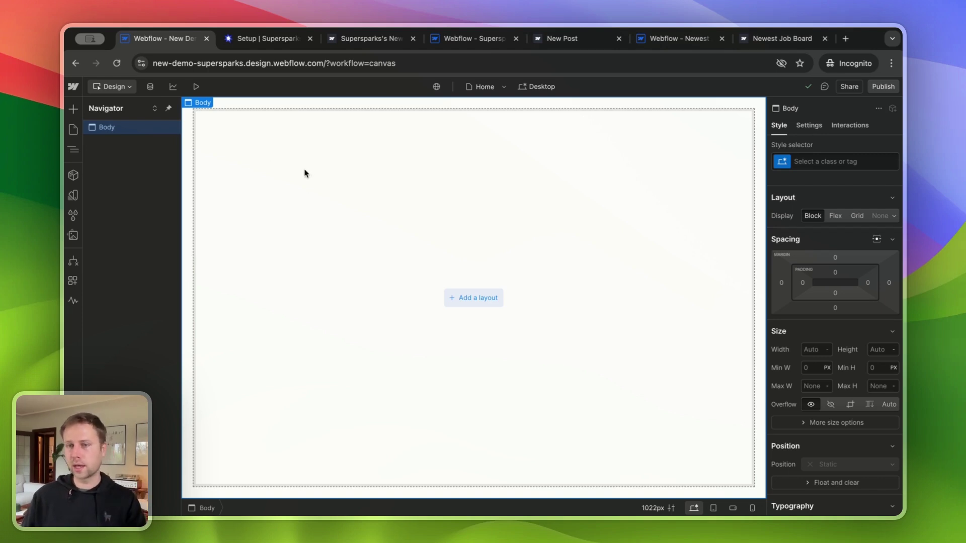
pyautogui.click(277, 42)
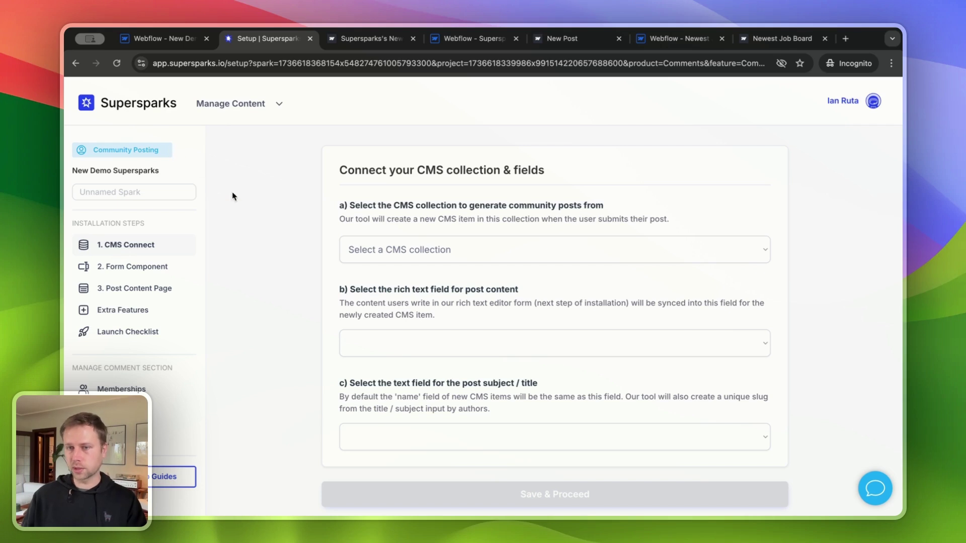
pyautogui.click(347, 249)
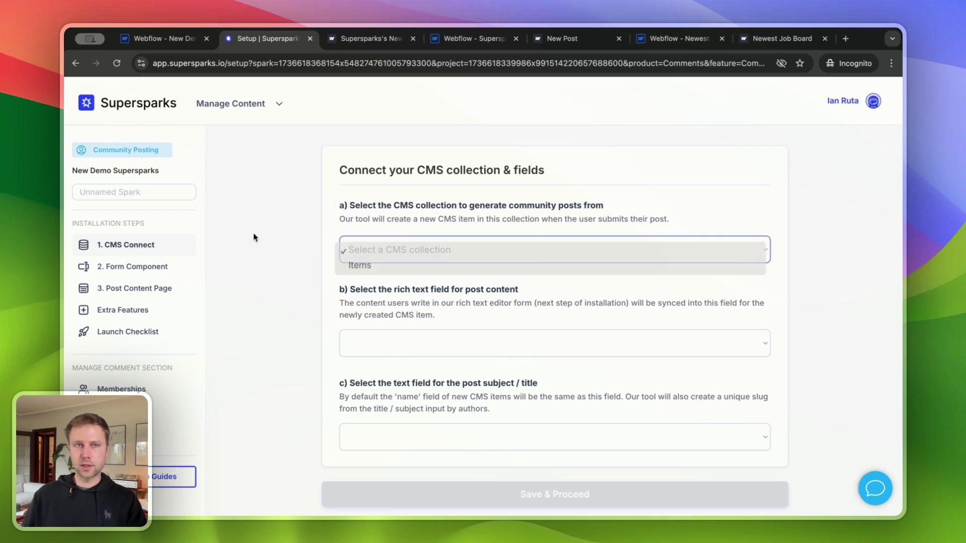
pyautogui.click(409, 252)
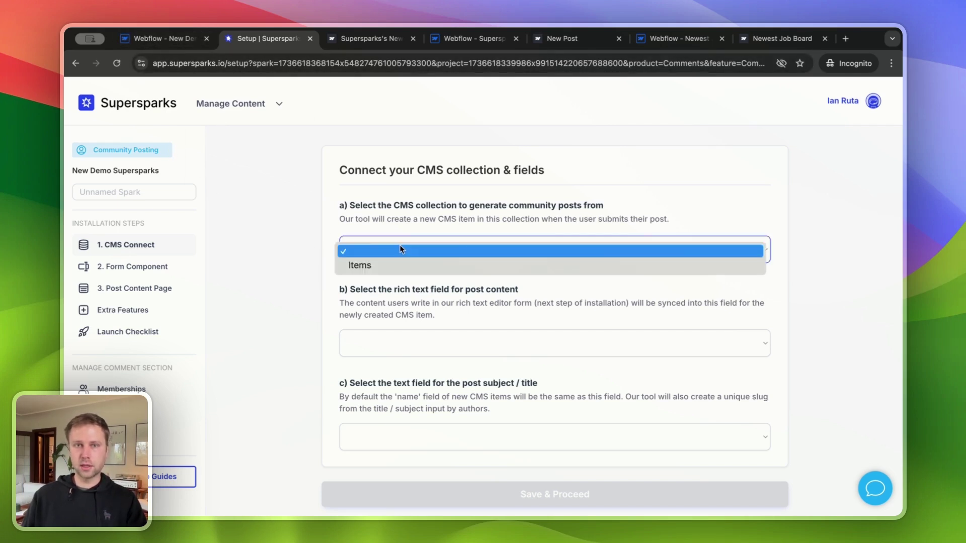
pyautogui.click(382, 270)
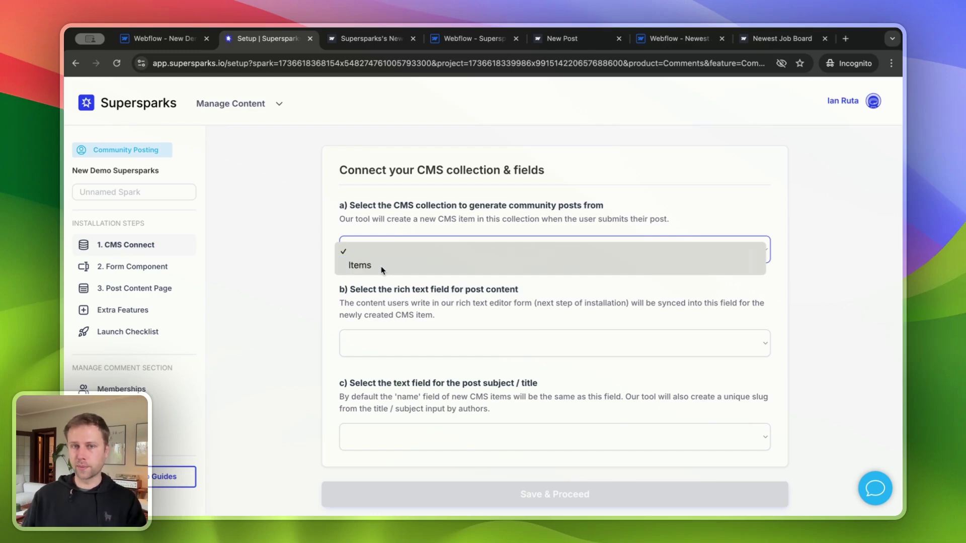
# - Set Rich Text as the post content field
pyautogui.click(376, 346)
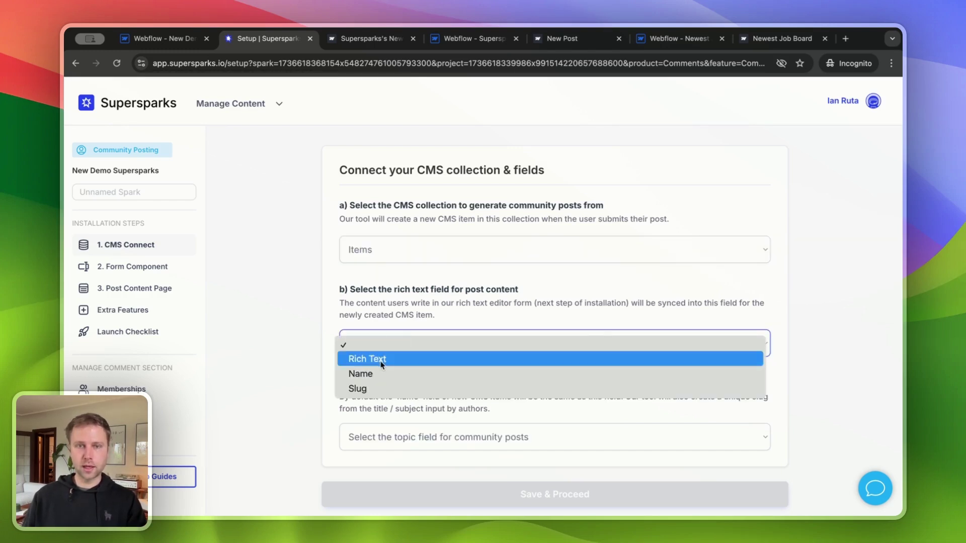
pyautogui.click(380, 358)
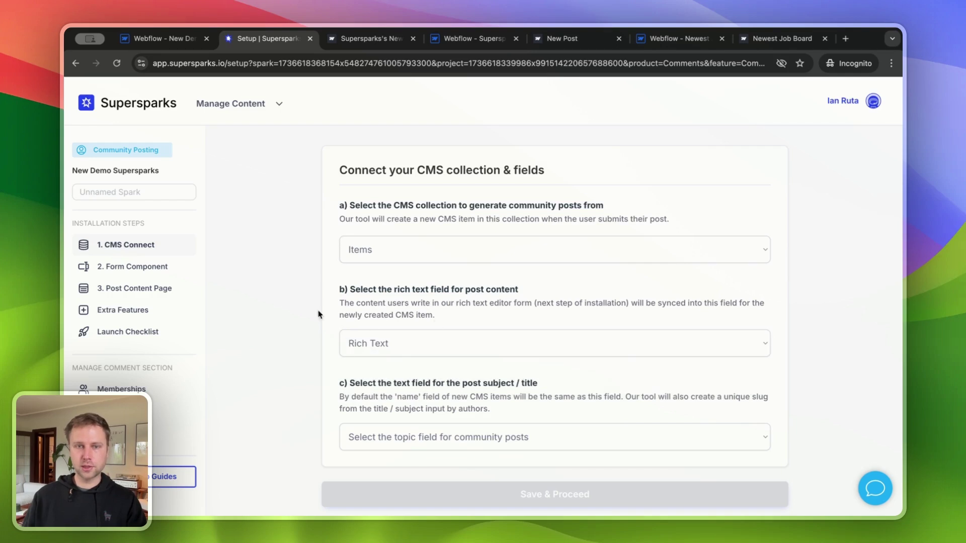
pyautogui.click(361, 344)
pyautogui.click(367, 308)
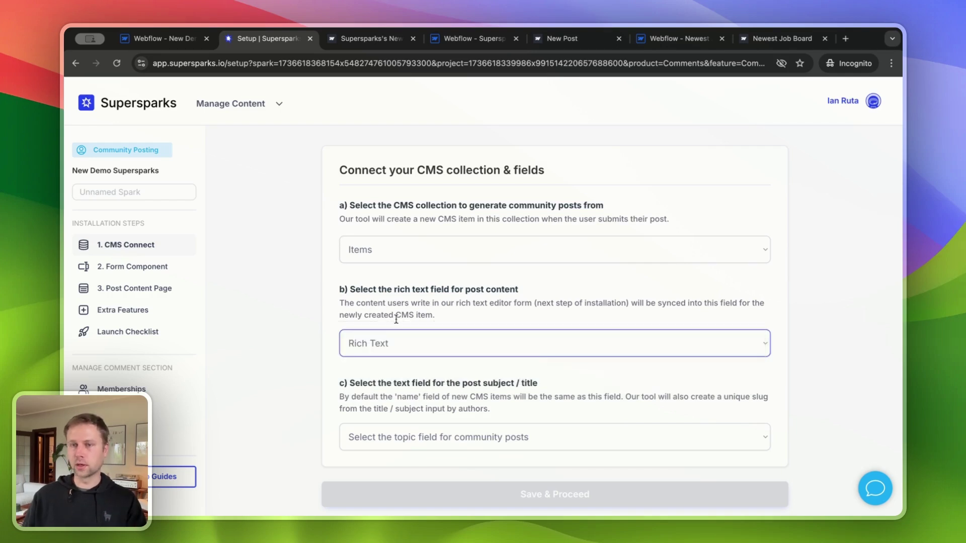
pyautogui.click(386, 346)
pyautogui.click(342, 281)
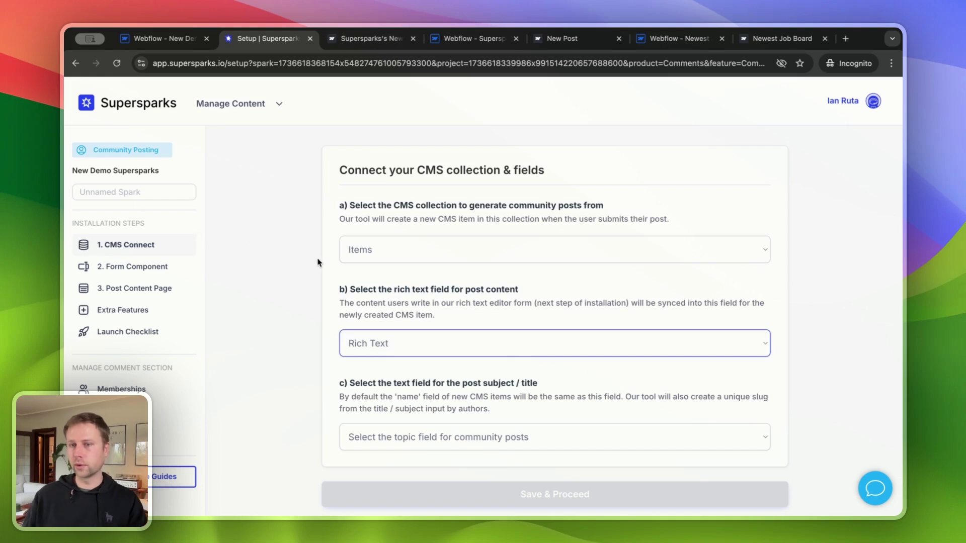
# - Set Name as the post title field
pyautogui.scroll(-3, 382, 388)
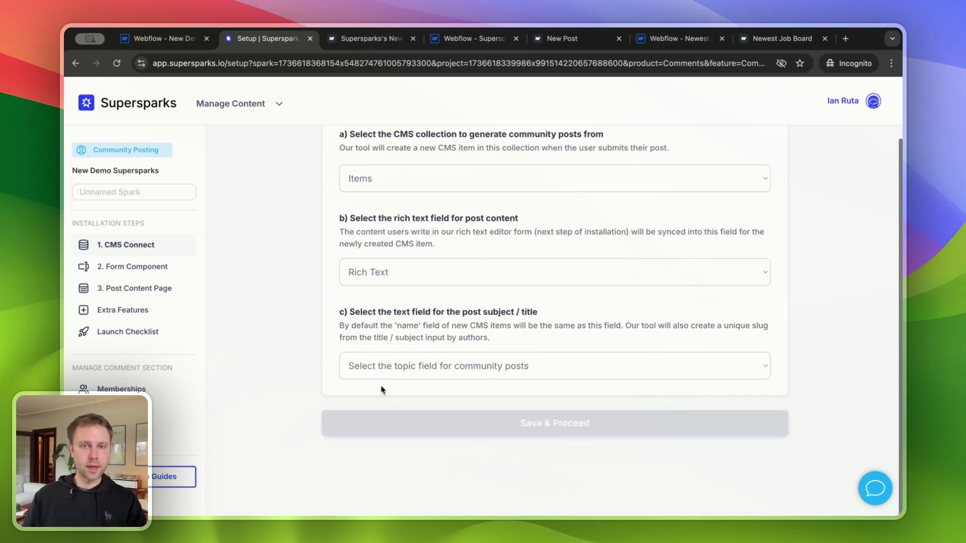
pyautogui.click(367, 367)
pyautogui.click(369, 398)
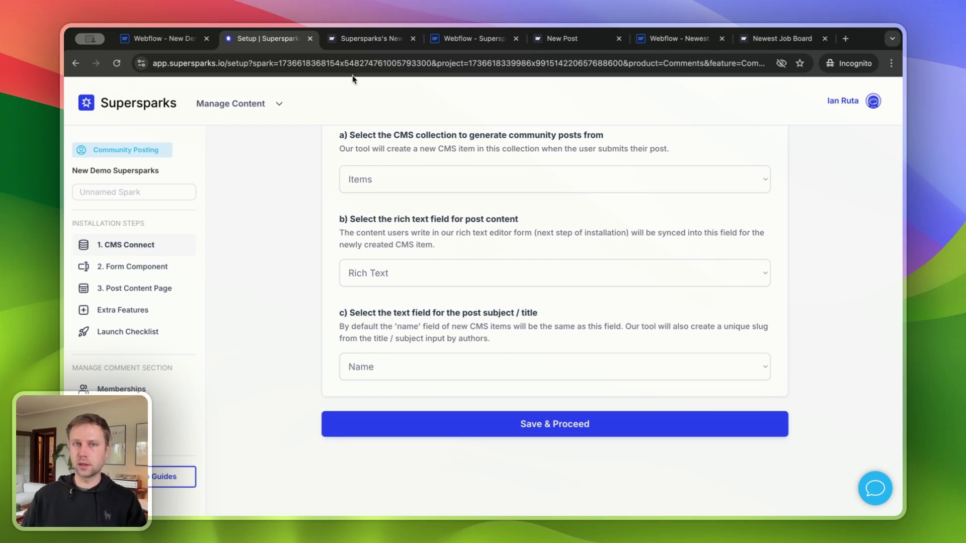
# - Save the CMS connection and browse the available form components
pyautogui.moveTo(214, 118)
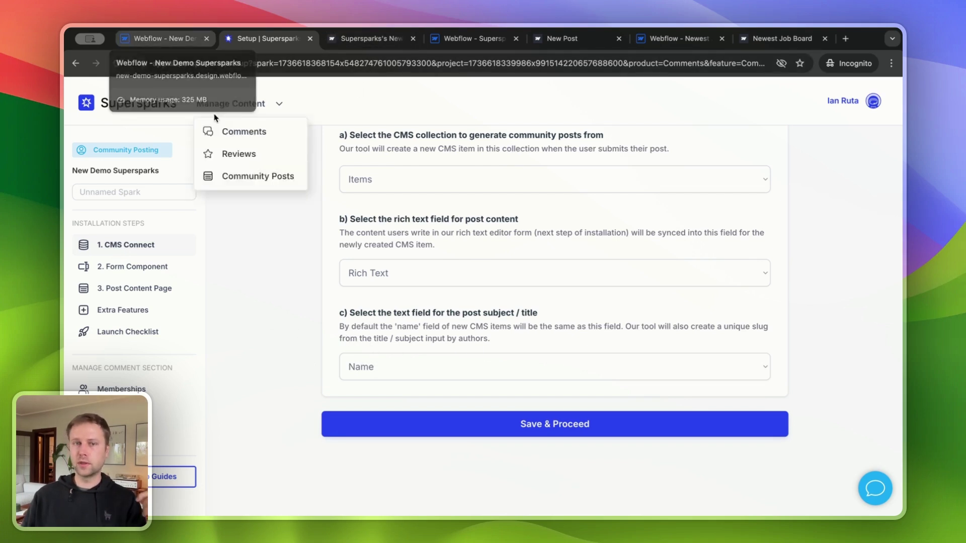
pyautogui.click(480, 428)
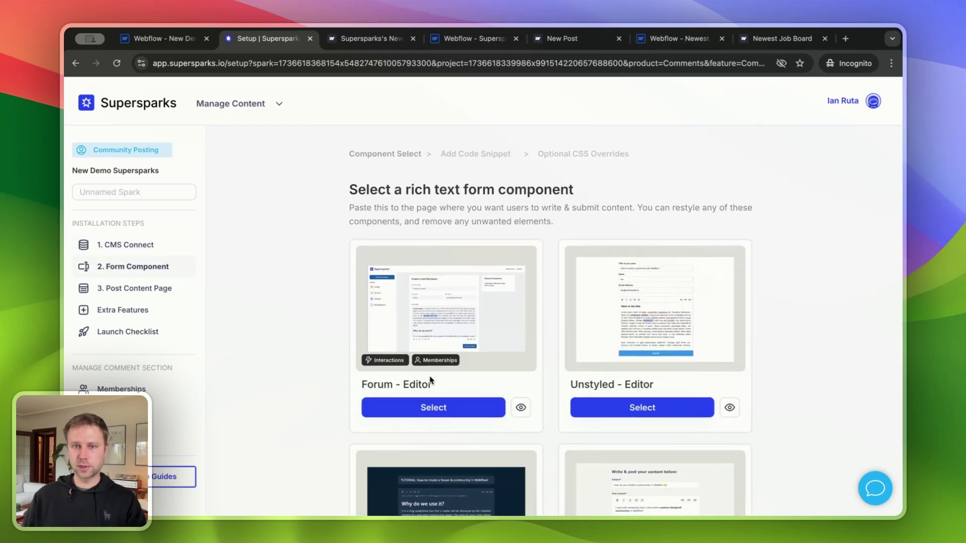
pyautogui.scroll(-3, 402, 367)
pyautogui.scroll(3, 395, 358)
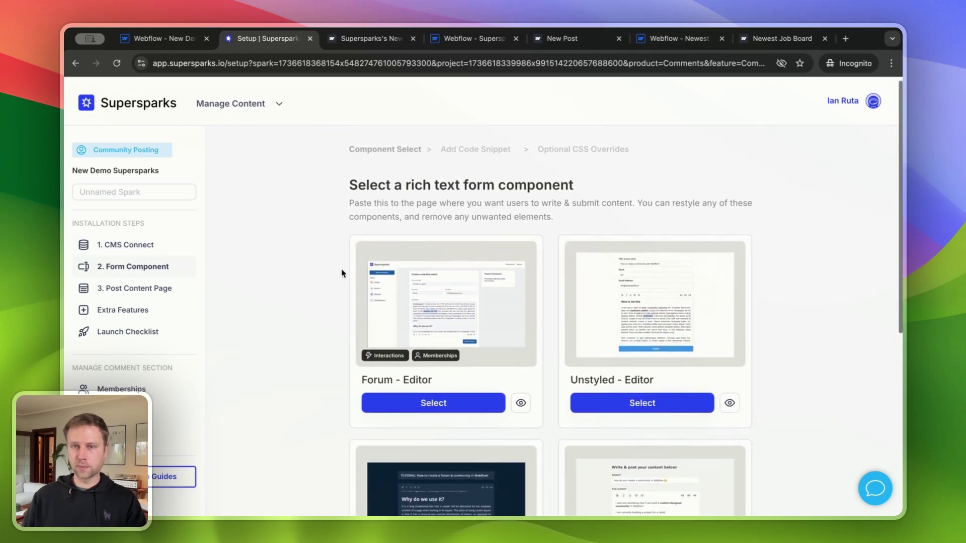
pyautogui.scroll(-4, 345, 274)
pyautogui.scroll(2, 500, 221)
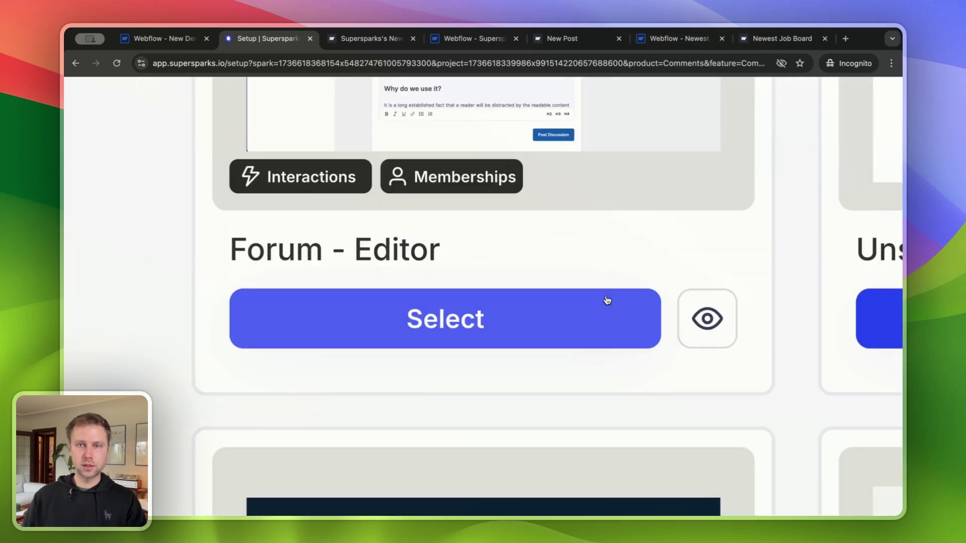
pyautogui.scroll(-1, 488, 306)
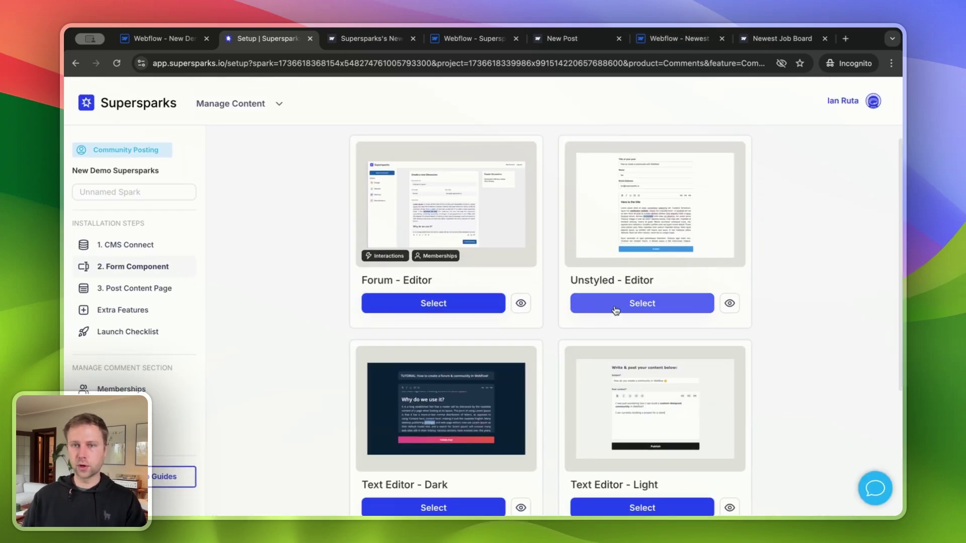
# - Select and copy the Unstyled - Editor form component for Webflow
pyautogui.click(612, 304)
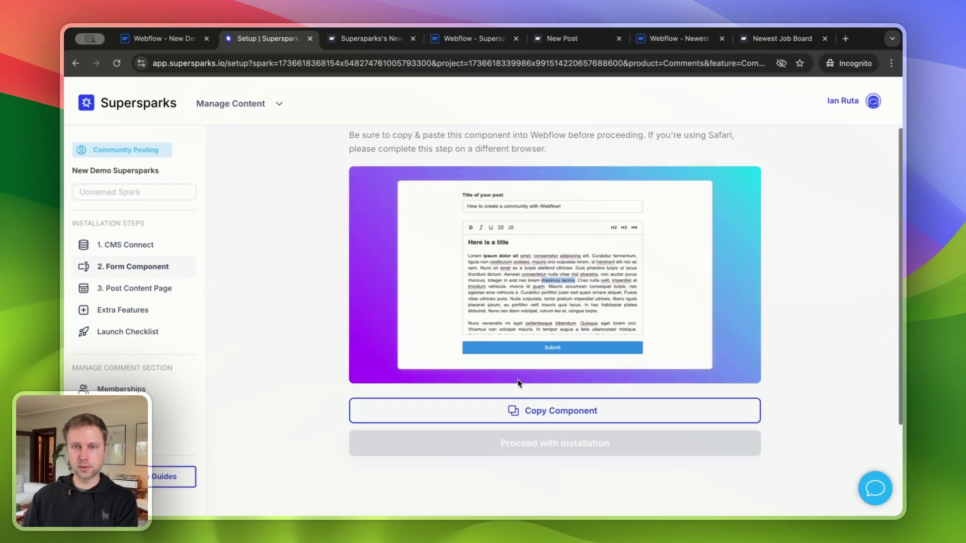
pyautogui.scroll(-1, 528, 362)
pyautogui.click(504, 401)
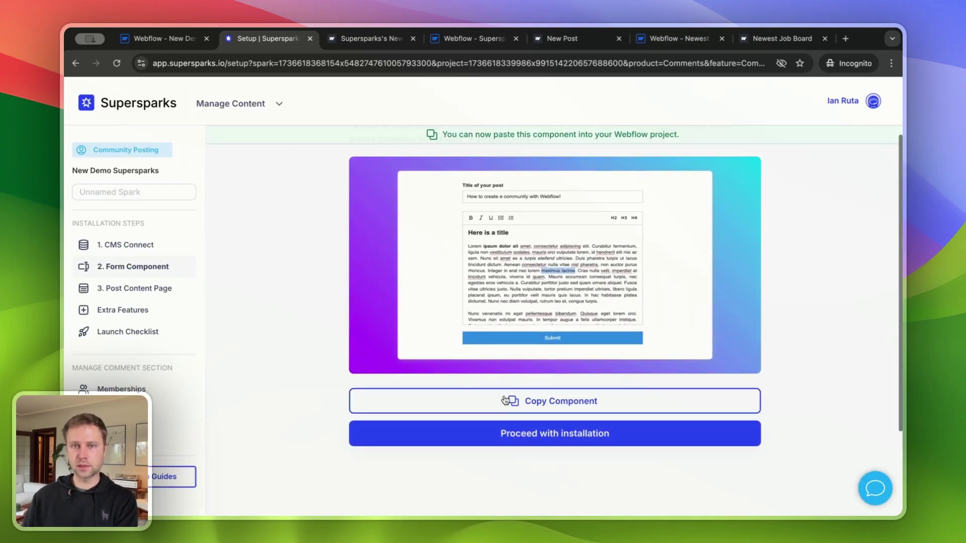
pyautogui.click(151, 38)
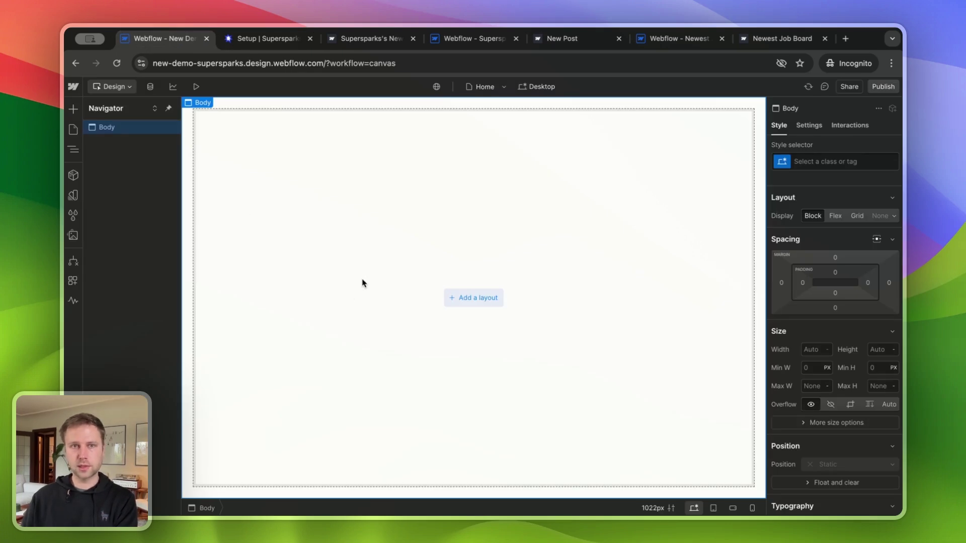
# - Remove the pasted form from the current page and create a New Post page
pyautogui.press('super+v')
pyautogui.click(111, 136)
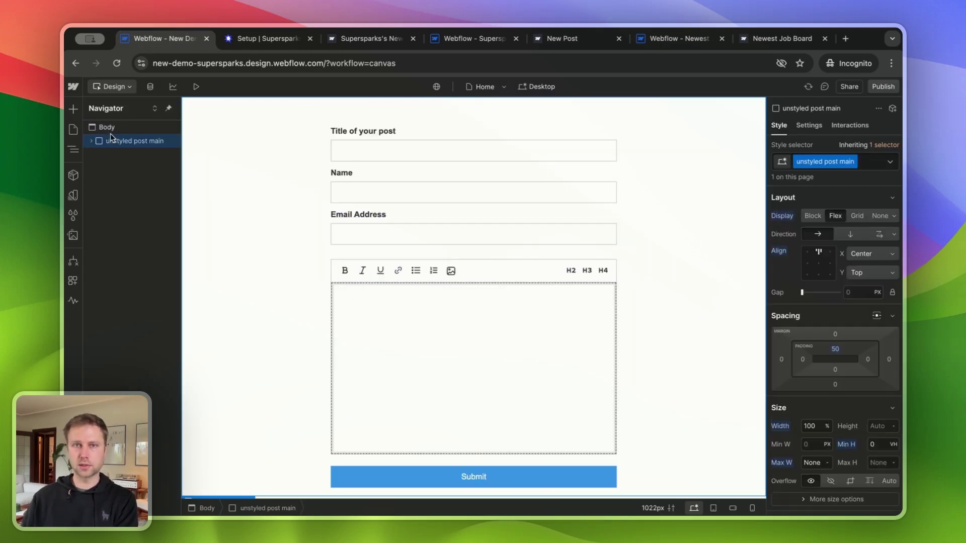
pyautogui.press('Delete')
pyautogui.click(73, 130)
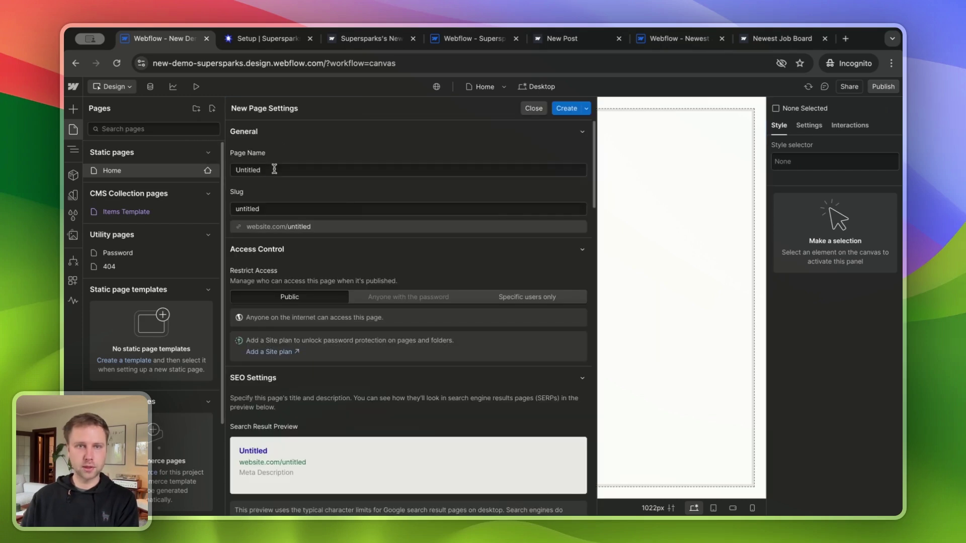
pyautogui.click(274, 169)
pyautogui.write('New Post')
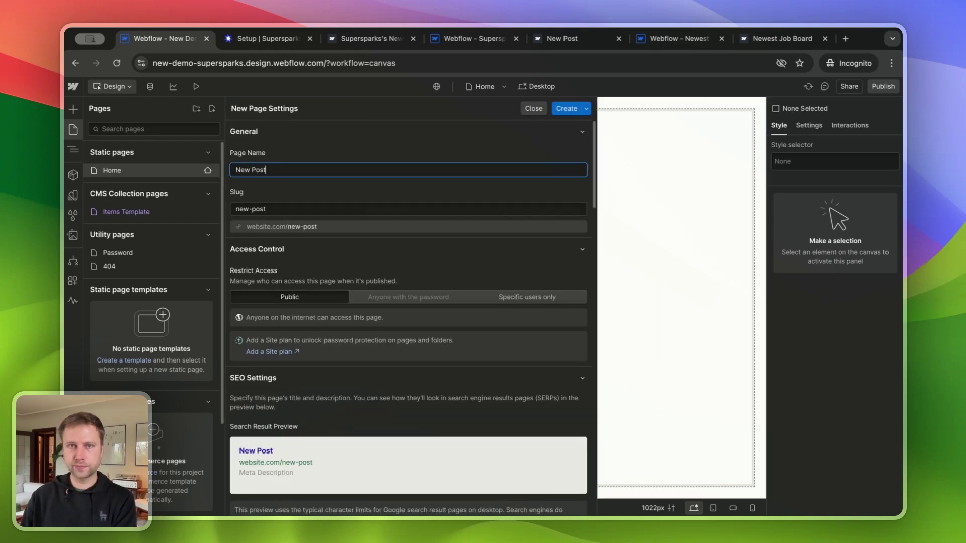
pyautogui.click(564, 107)
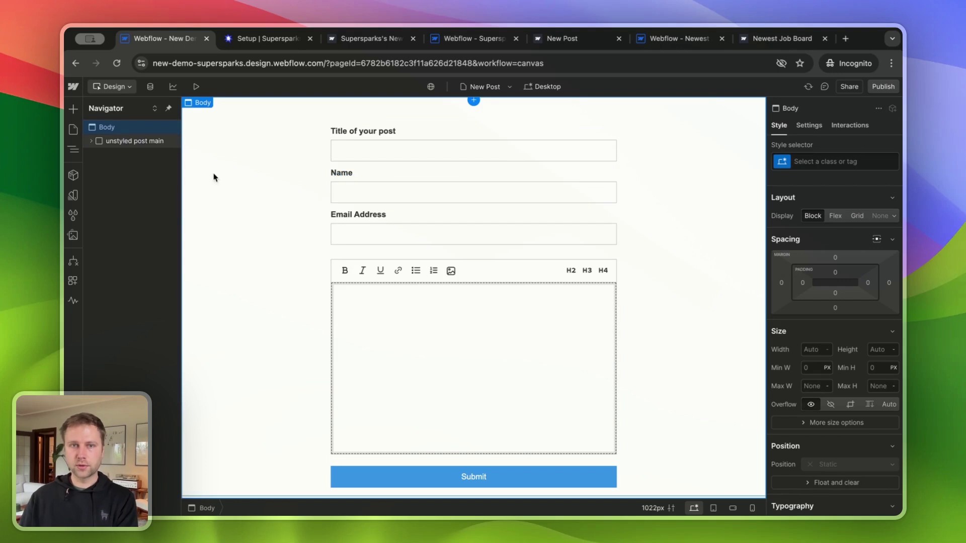
# - Give the shared post input main class a #fcfcfc background
pyautogui.click(399, 272)
pyautogui.click(400, 233)
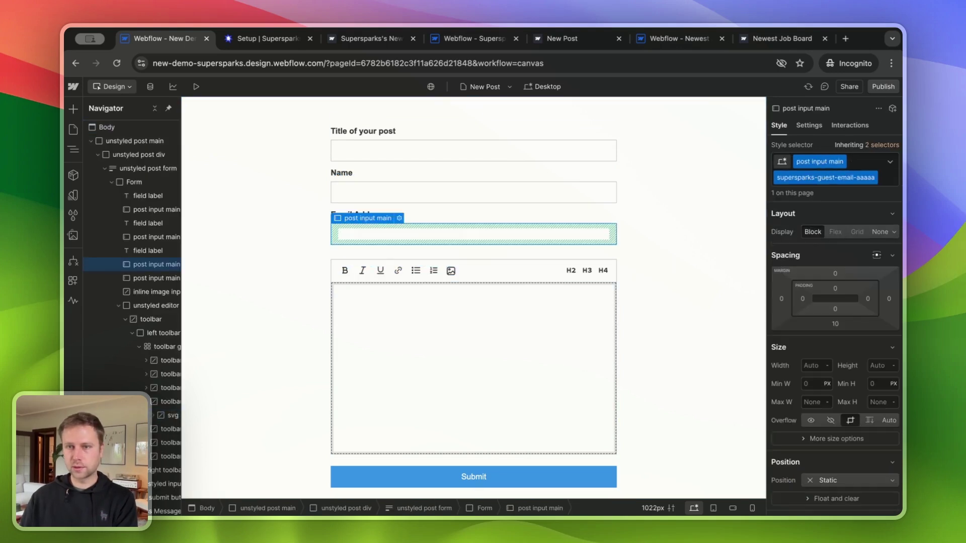
pyautogui.scroll(-5, 786, 340)
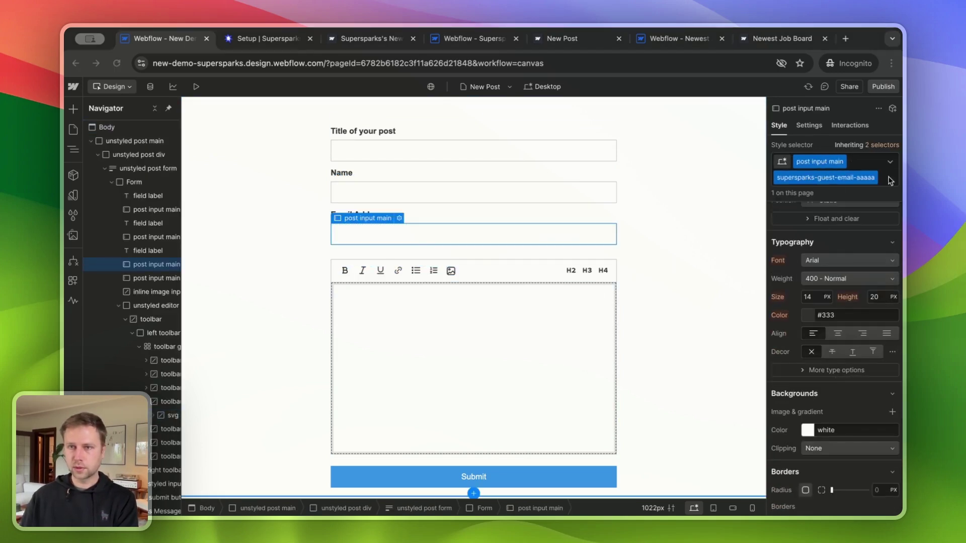
pyautogui.click(882, 149)
pyautogui.click(825, 216)
pyautogui.scroll(-4, 819, 385)
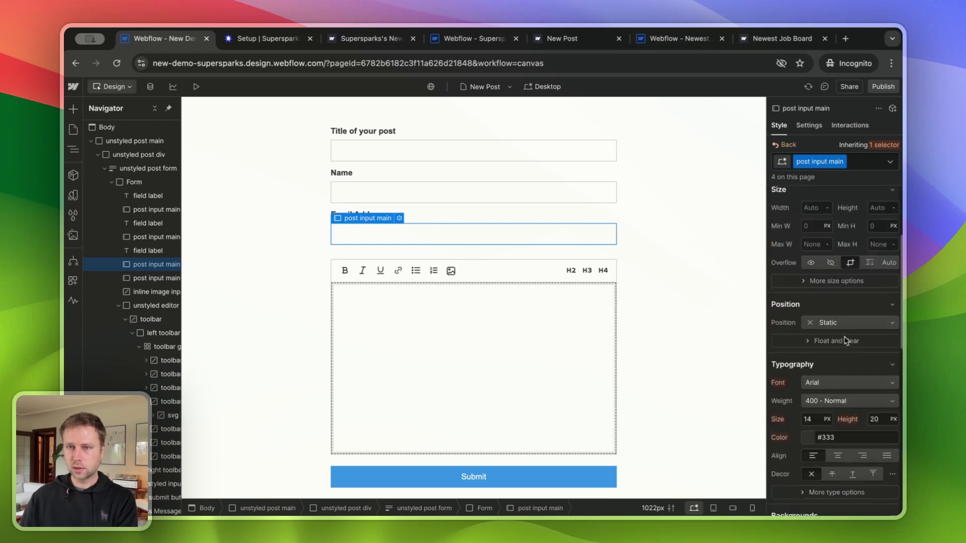
pyautogui.click(807, 361)
pyautogui.moveTo(777, 427); pyautogui.dragTo(766, 377)
pyautogui.press('Escape')
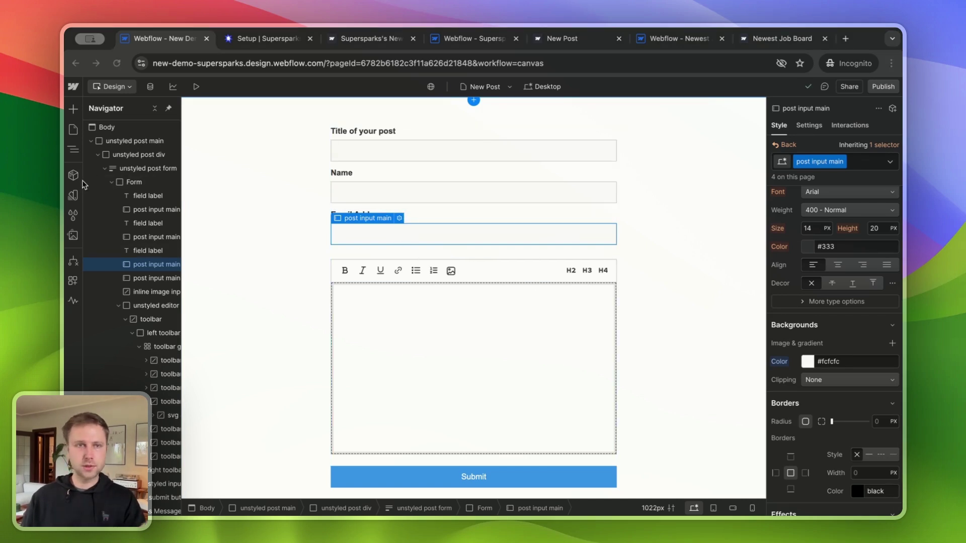
# - Copy the Supersparks script snippet from the code step
pyautogui.hotkey('ctrl', 'Tab')
pyautogui.scroll(-2, 402, 393)
pyautogui.click(470, 454)
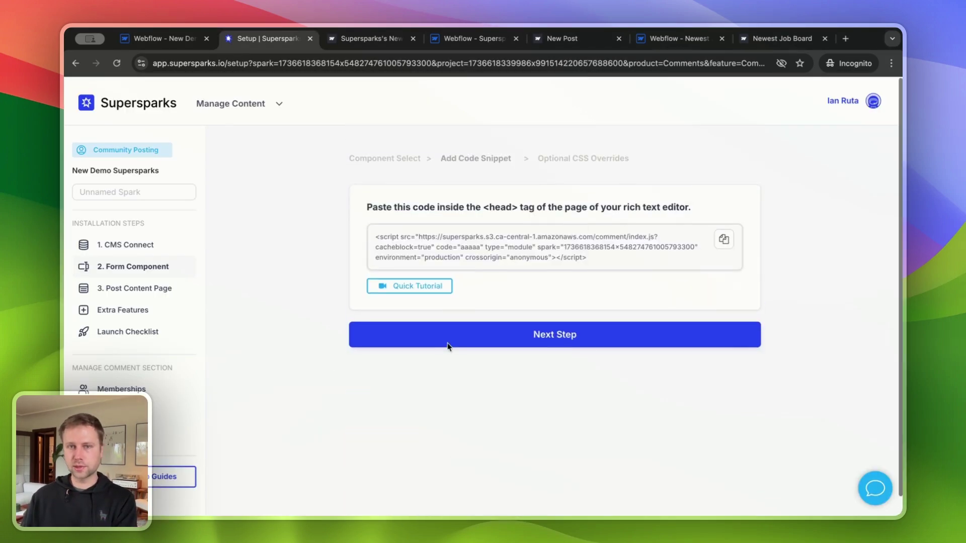
pyautogui.click(724, 239)
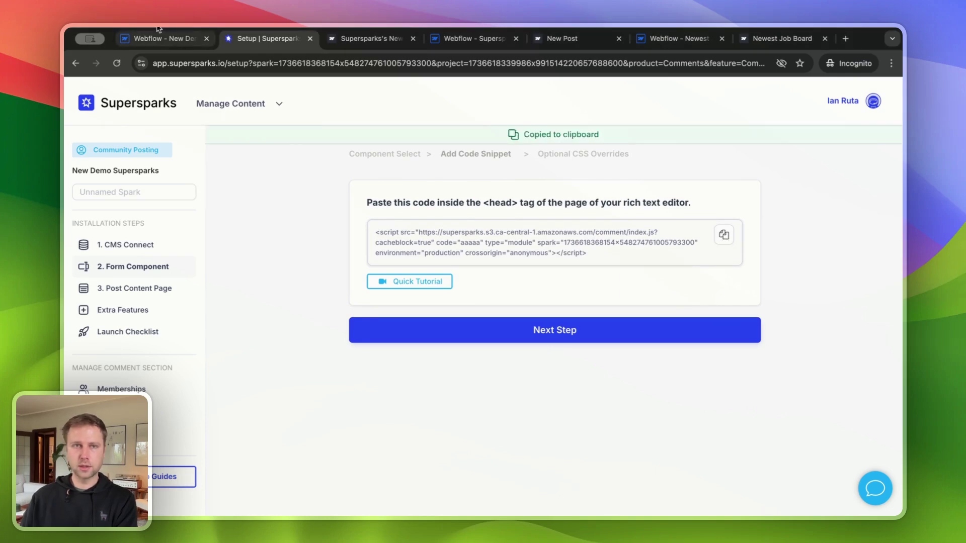
pyautogui.click(157, 36)
# - Paste the script into the New Post page's head custom code and save
pyautogui.click(73, 129)
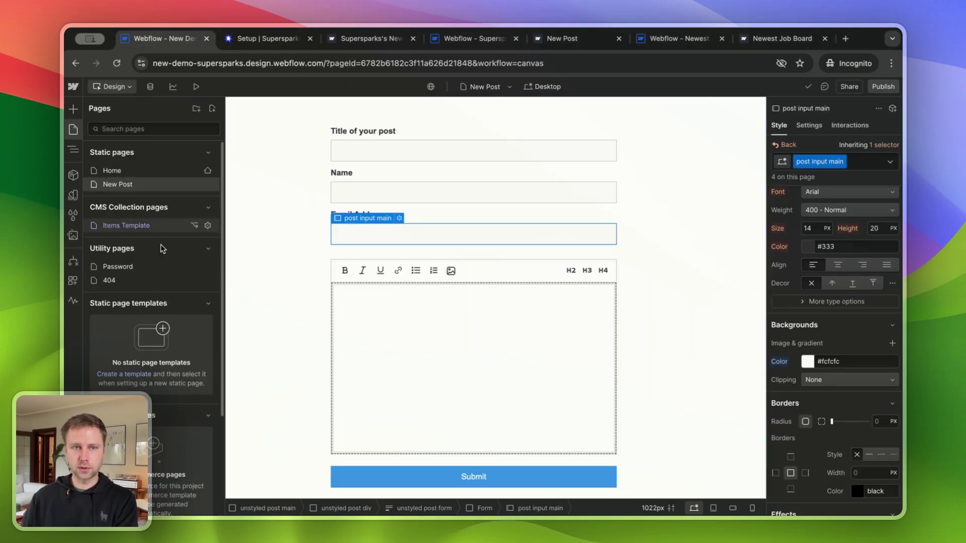
pyautogui.click(208, 184)
pyautogui.scroll(-10, 274, 359)
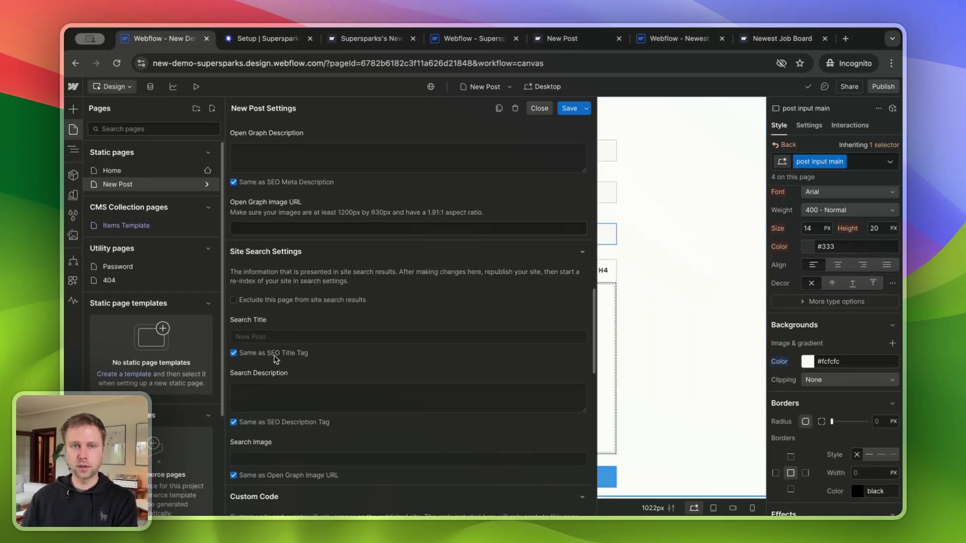
pyautogui.scroll(-5, 274, 359)
pyautogui.click(263, 302)
pyautogui.press('super+v')
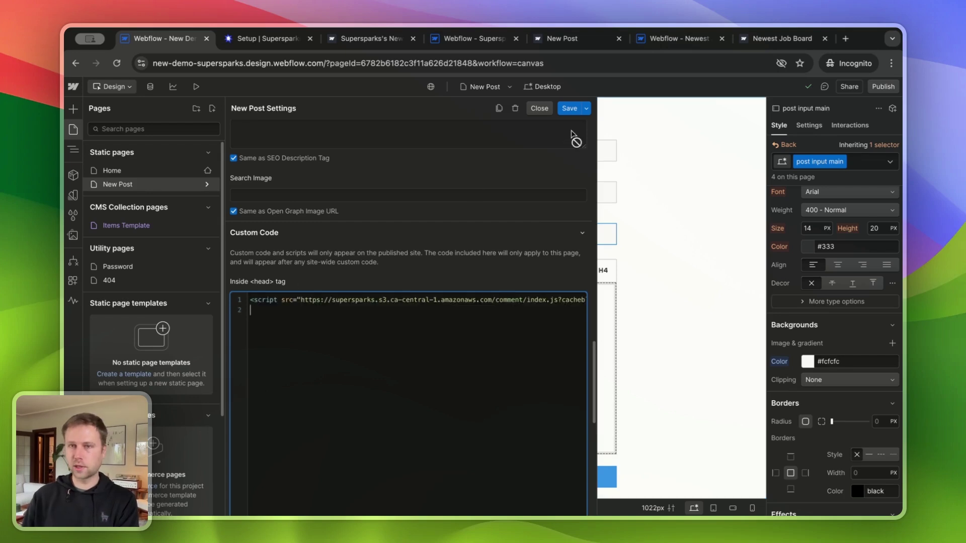
pyautogui.click(568, 109)
pyautogui.click(266, 38)
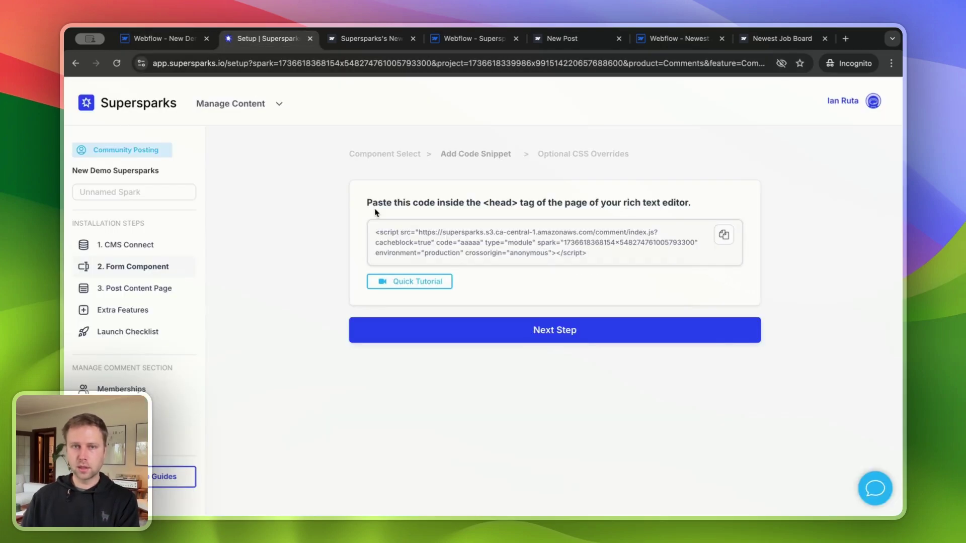
# - Advance past the CSS overrides step and copy the Post Unstyled - Comments component
pyautogui.click(629, 330)
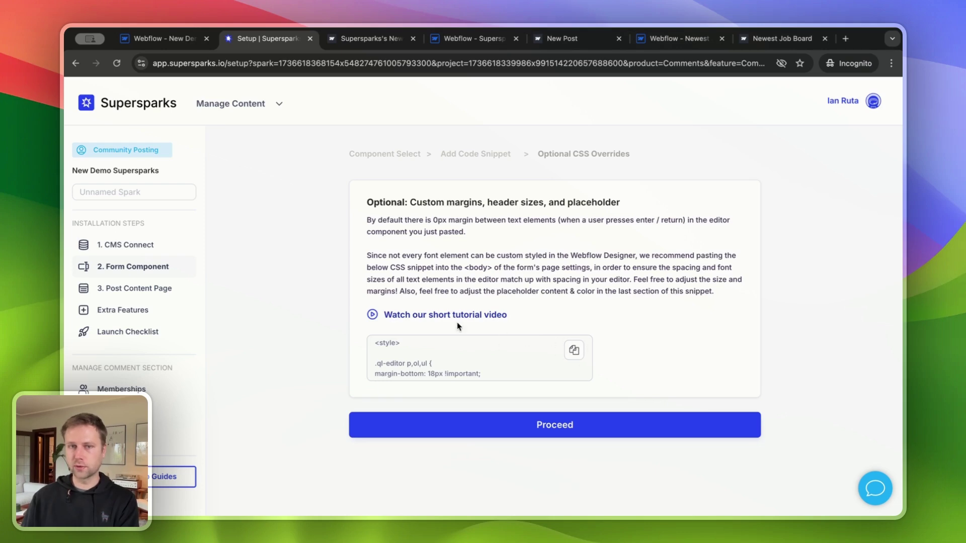
pyautogui.click(156, 38)
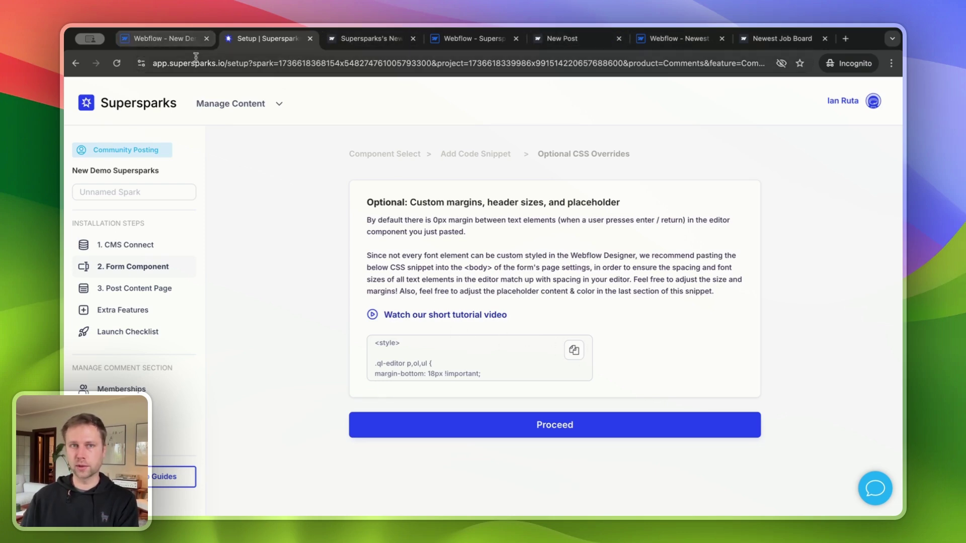
pyautogui.hotkey('ctrl', 'Tab')
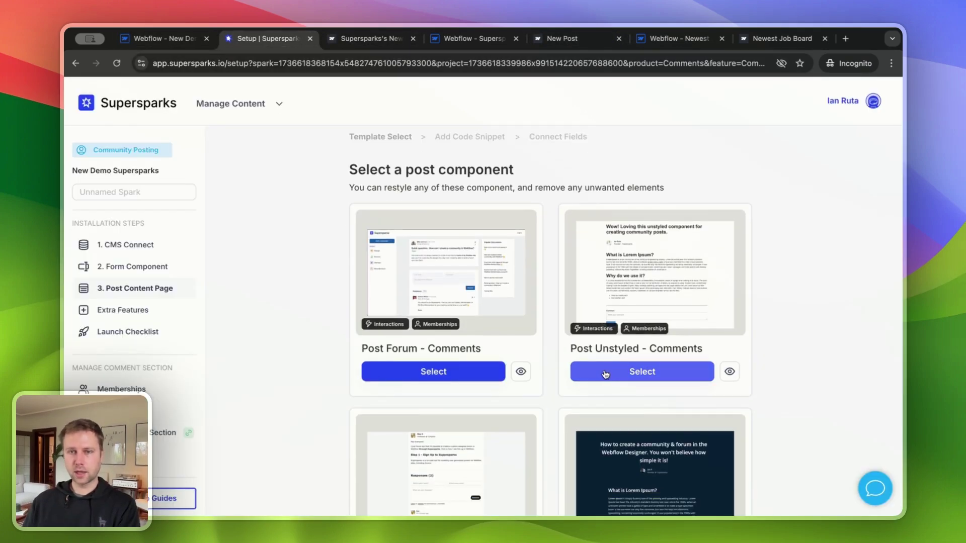
pyautogui.click(600, 372)
pyautogui.scroll(-3, 490, 334)
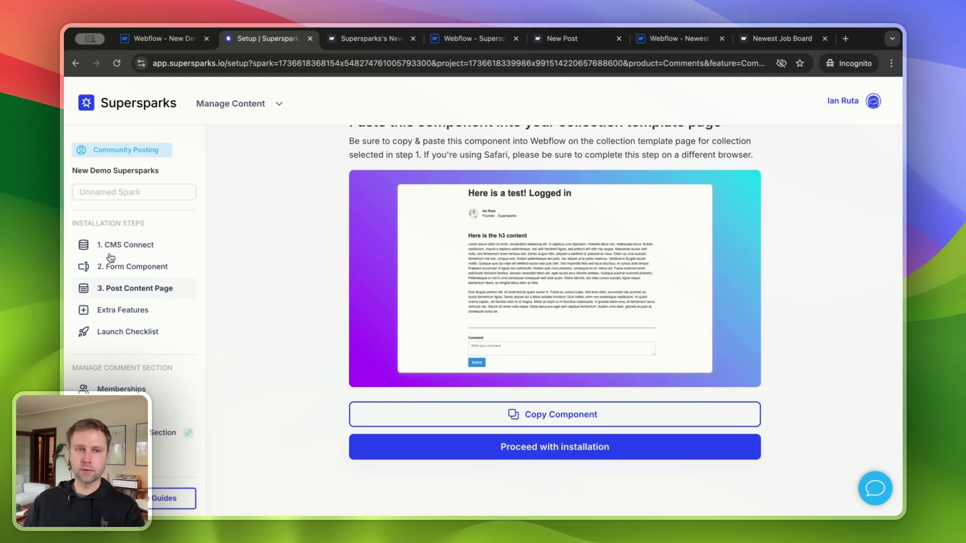
pyautogui.click(474, 415)
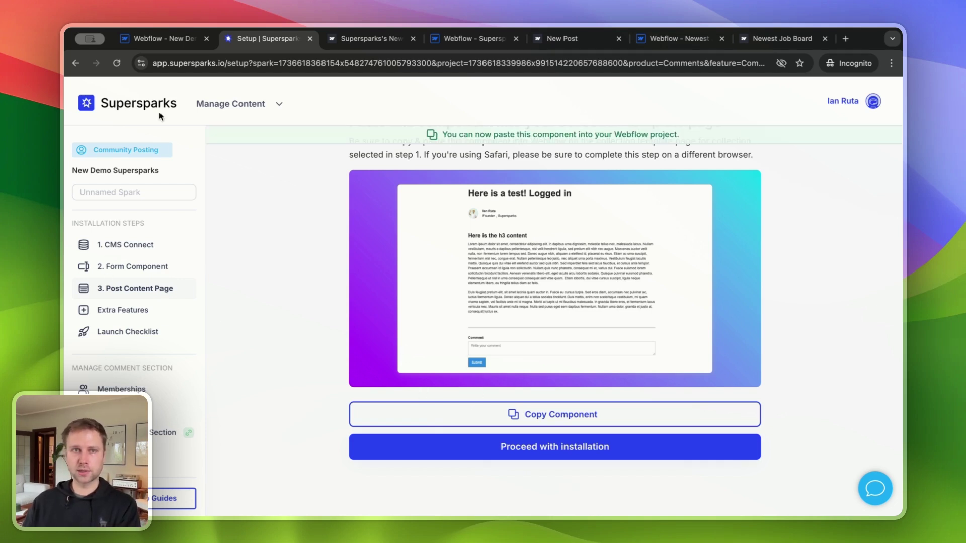
pyautogui.click(163, 41)
# - Open the Items Template page and paste the post component
pyautogui.click(72, 129)
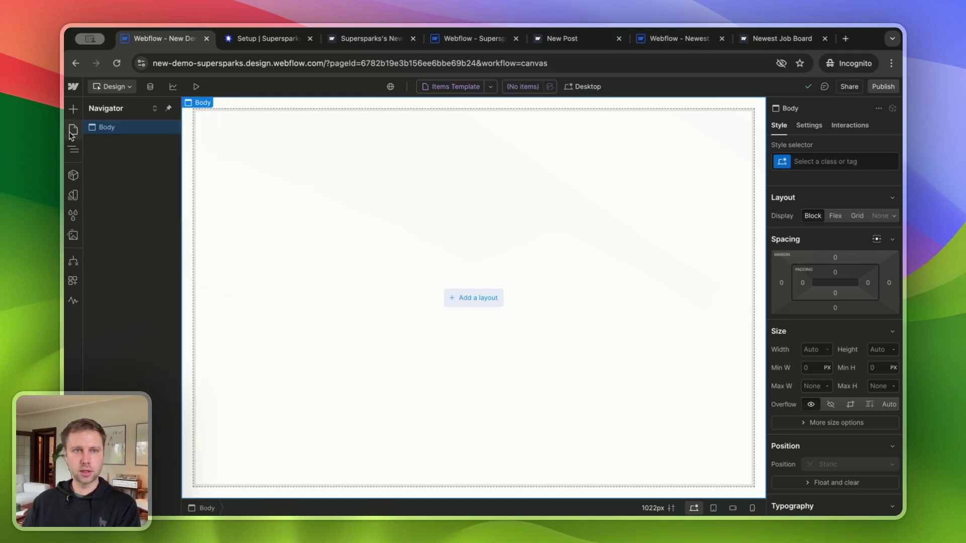
pyautogui.click(73, 130)
pyautogui.click(330, 195)
pyautogui.press('super+v')
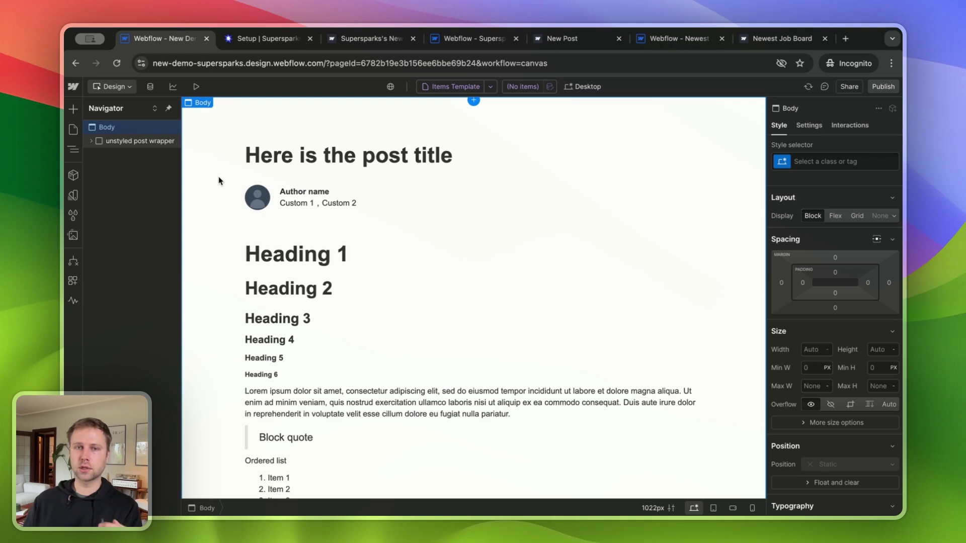
# - Bind the rich text block's content to the Rich Text field
pyautogui.doubleClick(249, 243)
pyautogui.press('Escape')
pyautogui.click(347, 271)
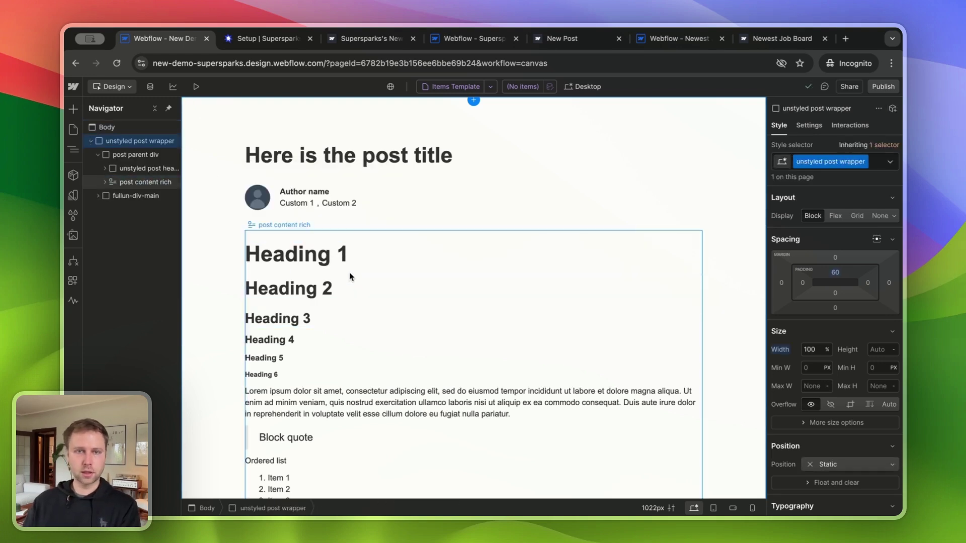
pyautogui.click(318, 225)
pyautogui.click(280, 186)
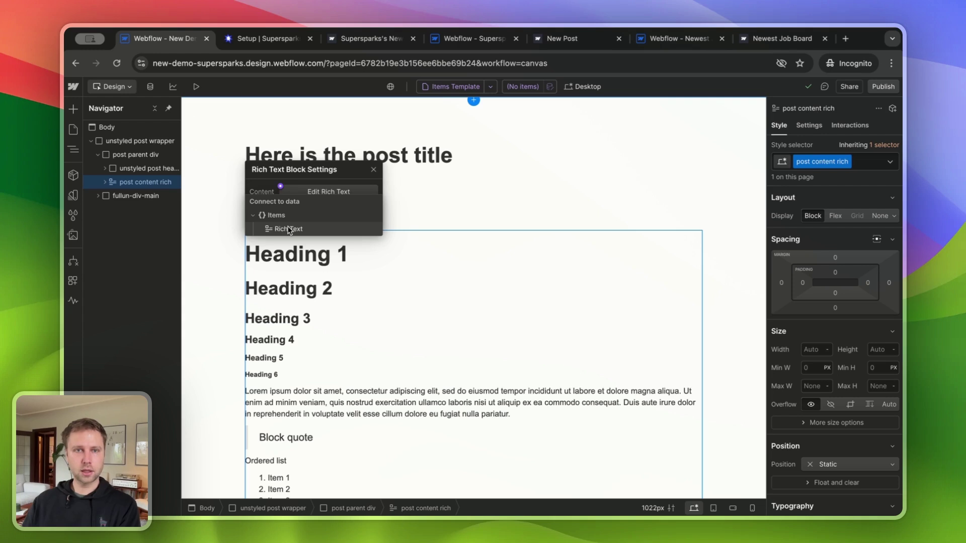
pyautogui.click(289, 229)
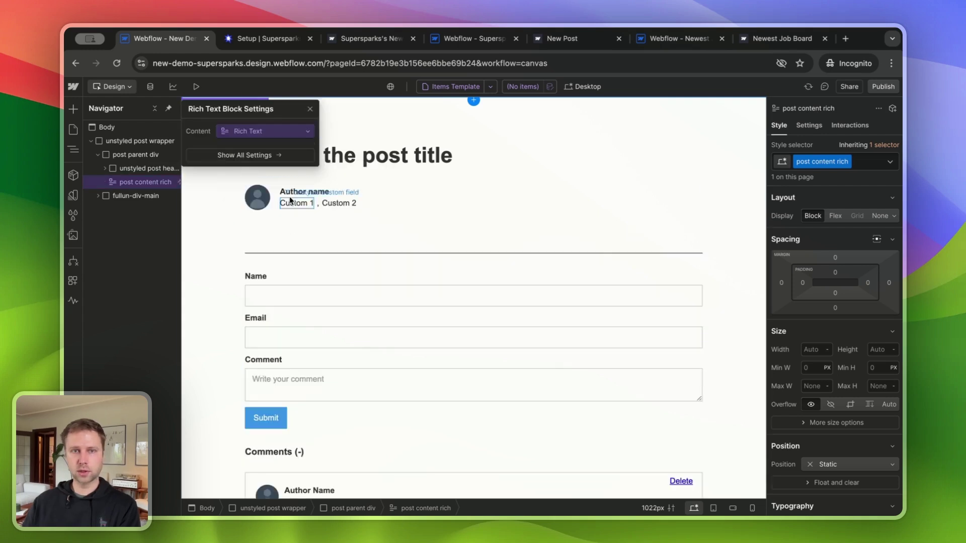
pyautogui.click(242, 132)
pyautogui.click(308, 112)
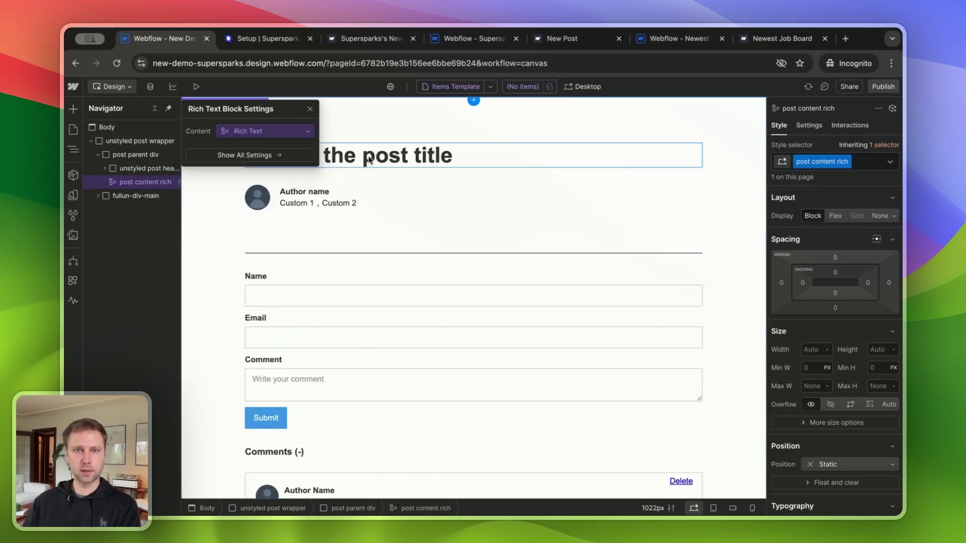
# - Bind the post title heading's text to the Name field
pyautogui.click(311, 155)
pyautogui.click(314, 137)
pyautogui.click(280, 216)
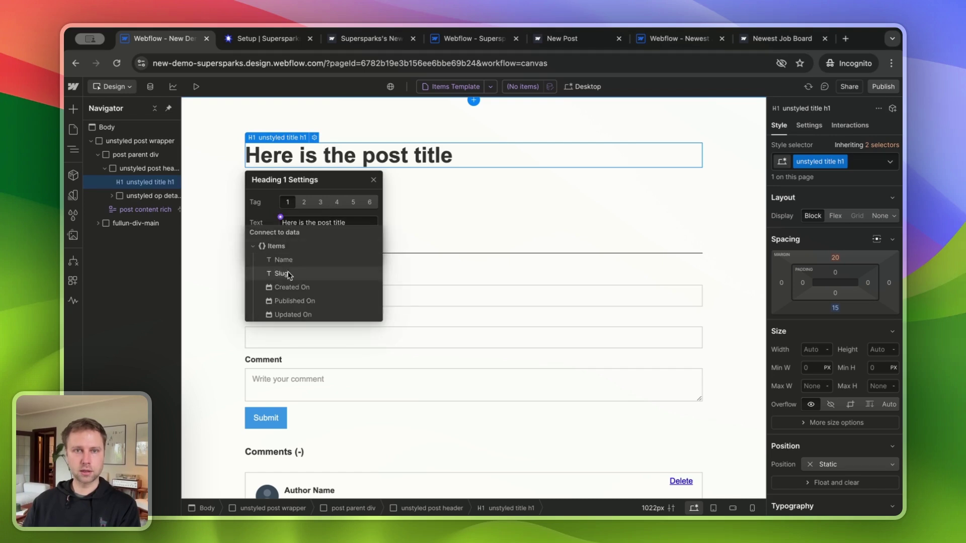
pyautogui.click(282, 260)
pyautogui.click(310, 109)
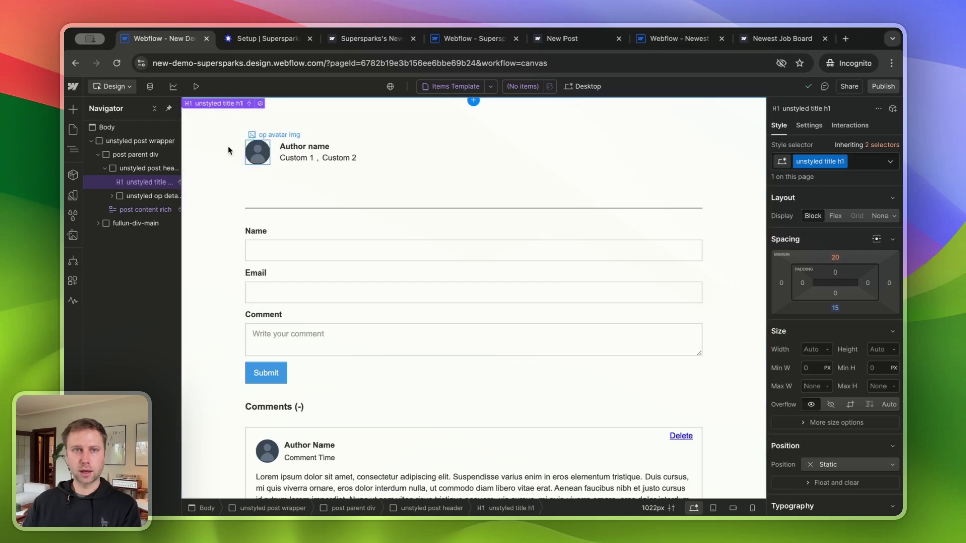
pyautogui.click(262, 38)
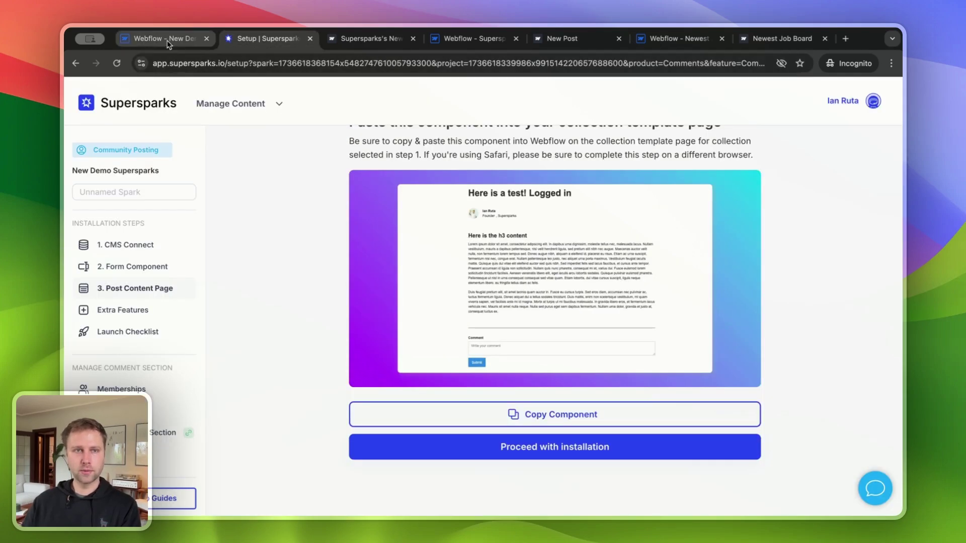
# - Show the New Post page in Webflow and look over the live forum post example
pyautogui.click(156, 38)
pyautogui.click(73, 129)
pyautogui.click(133, 181)
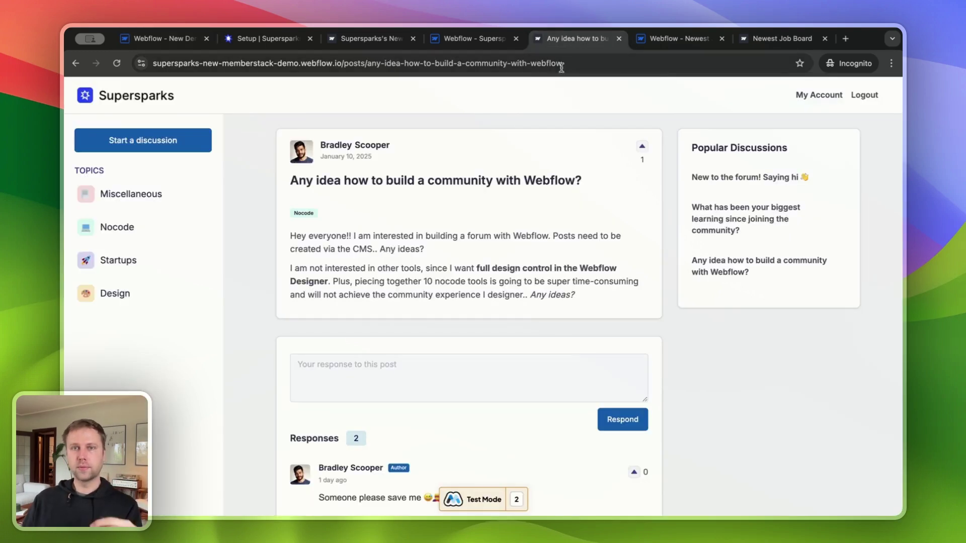
pyautogui.click(575, 40)
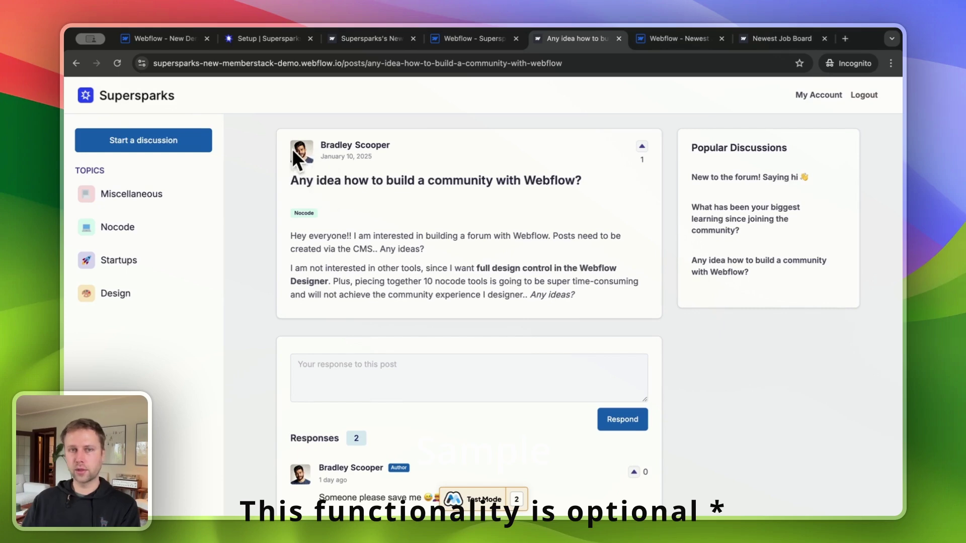
pyautogui.scroll(-3, 292, 149)
pyautogui.scroll(4, 127, 132)
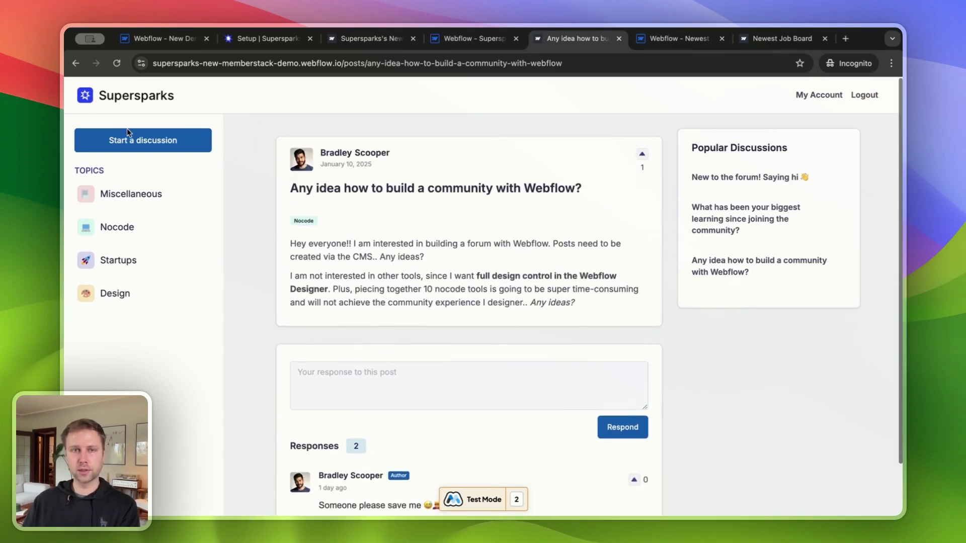
# - Proceed with the Supersparks installation, copy the head-tag snippet, and list Webflow's site pages
pyautogui.click(235, 47)
pyautogui.scroll(2, 503, 403)
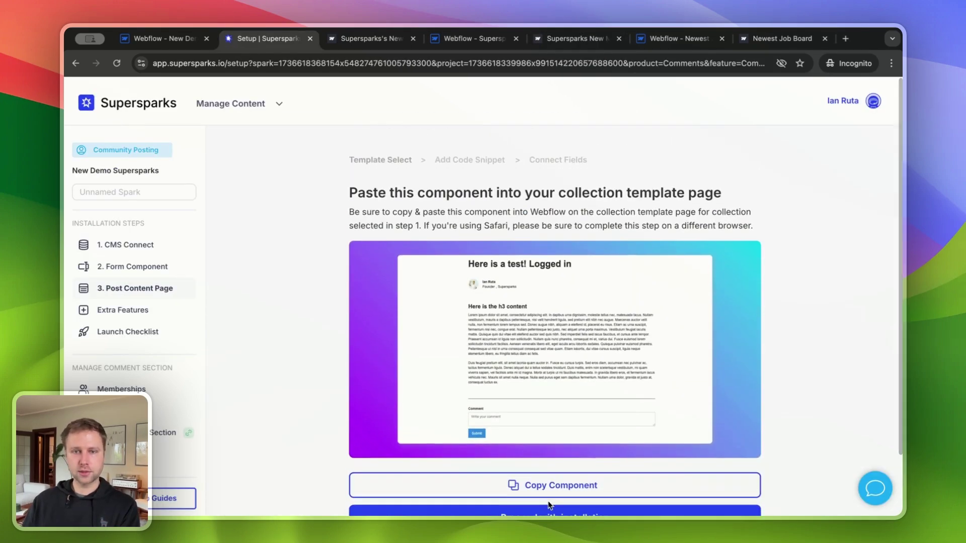
pyautogui.scroll(-2, 550, 498)
pyautogui.click(503, 450)
pyautogui.click(727, 237)
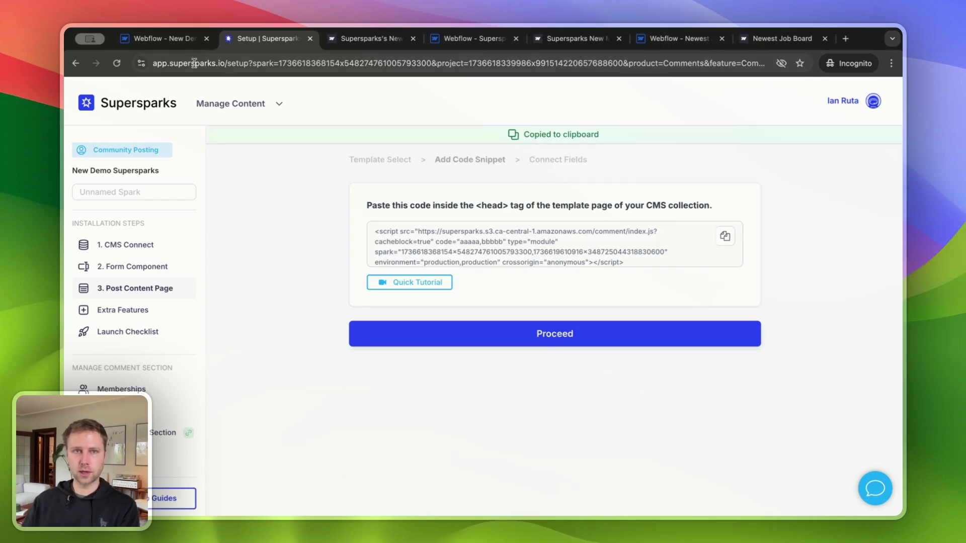
pyautogui.click(161, 38)
pyautogui.click(73, 129)
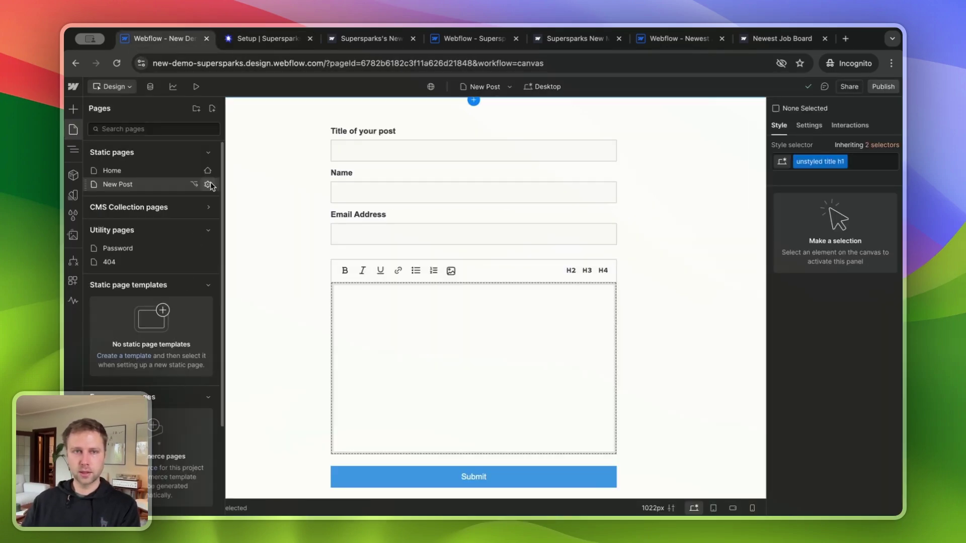
# - Paste the Supersparks script into the Items Template's Inside <head> custom code and save
pyautogui.click(207, 185)
pyautogui.scroll(-10, 268, 313)
pyautogui.click(128, 207)
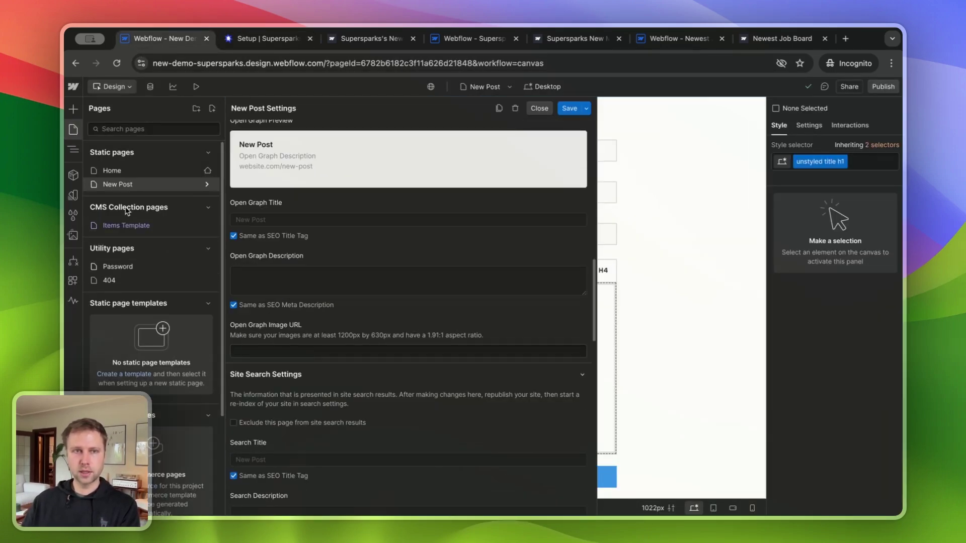
pyautogui.click(206, 225)
pyautogui.scroll(-5, 352, 393)
pyautogui.click(329, 386)
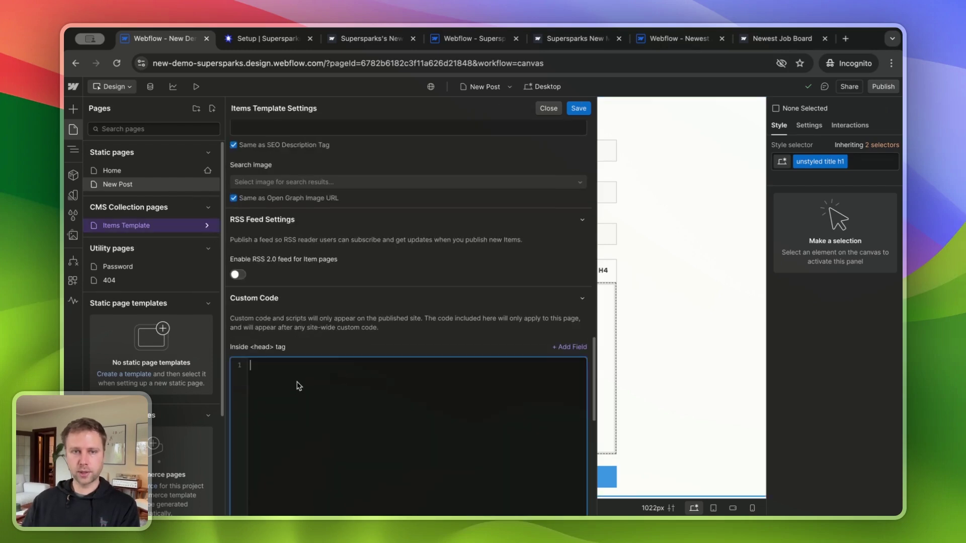
pyautogui.press('super+v')
pyautogui.press('BackSpace')
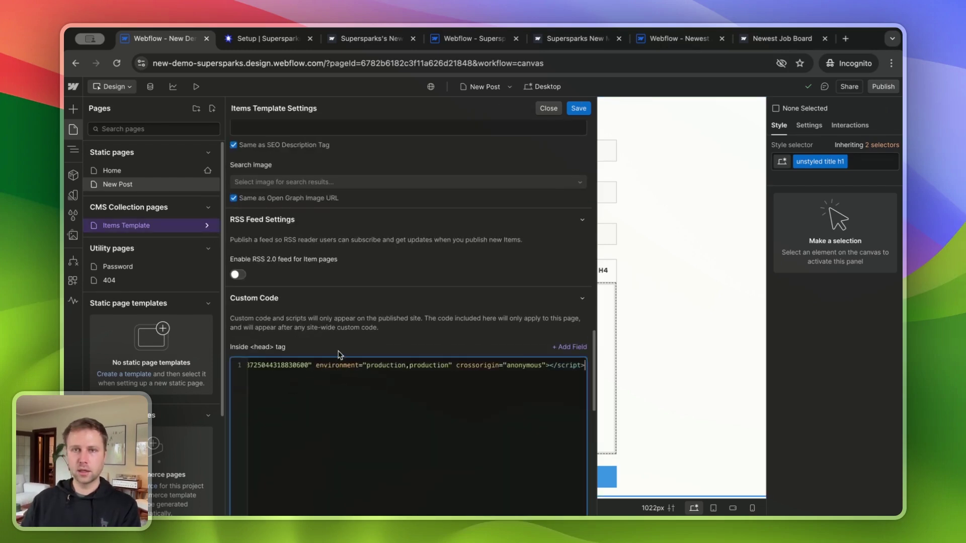
pyautogui.click(579, 108)
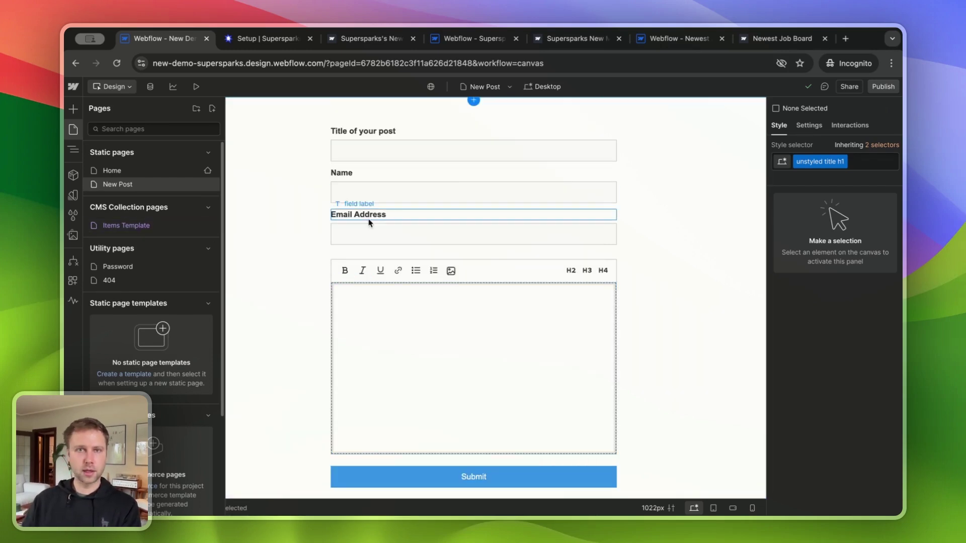
pyautogui.click(395, 129)
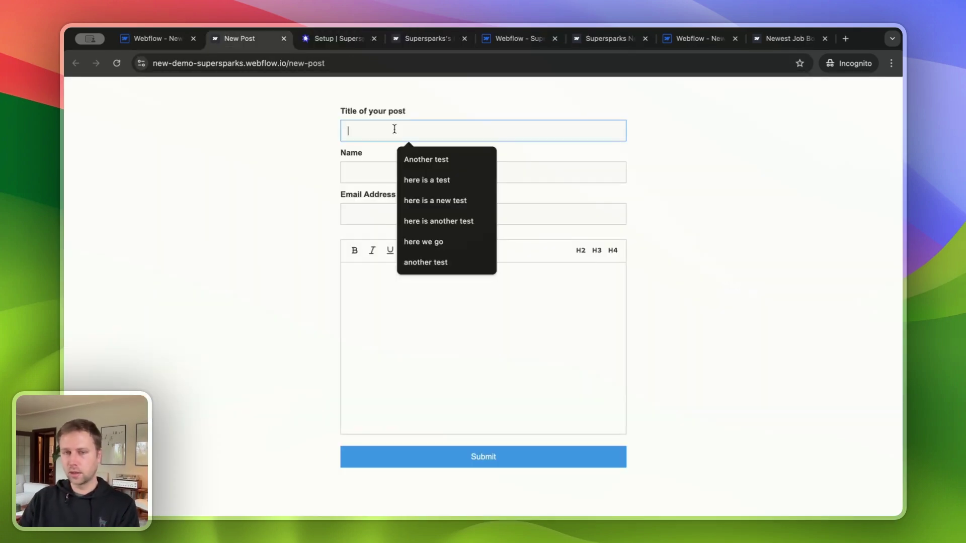
# - Enter the title 'Here is a test' plus the author's name and email address
pyautogui.write('Here is a test')
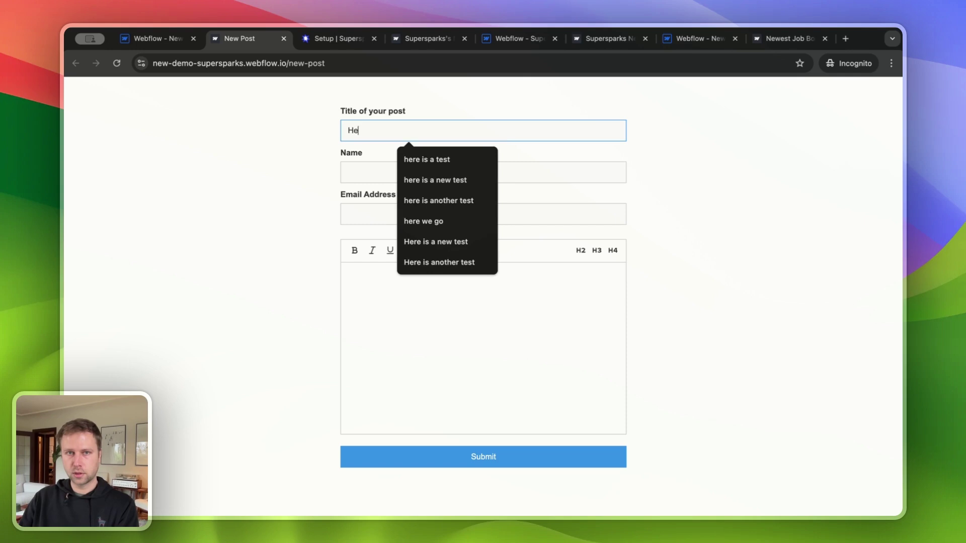
pyautogui.click(368, 176)
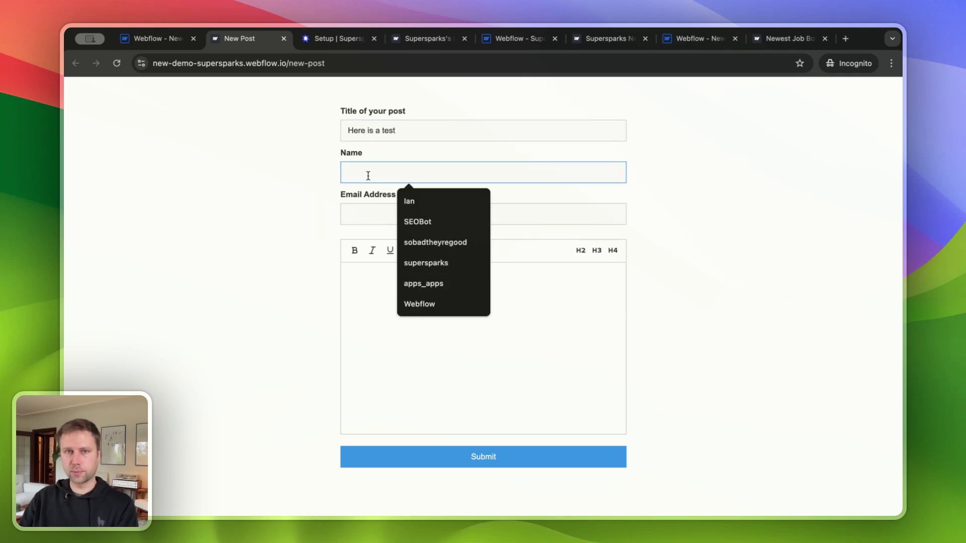
pyautogui.write('Ian R')
pyautogui.press('Tab')
pyautogui.write('ian@')
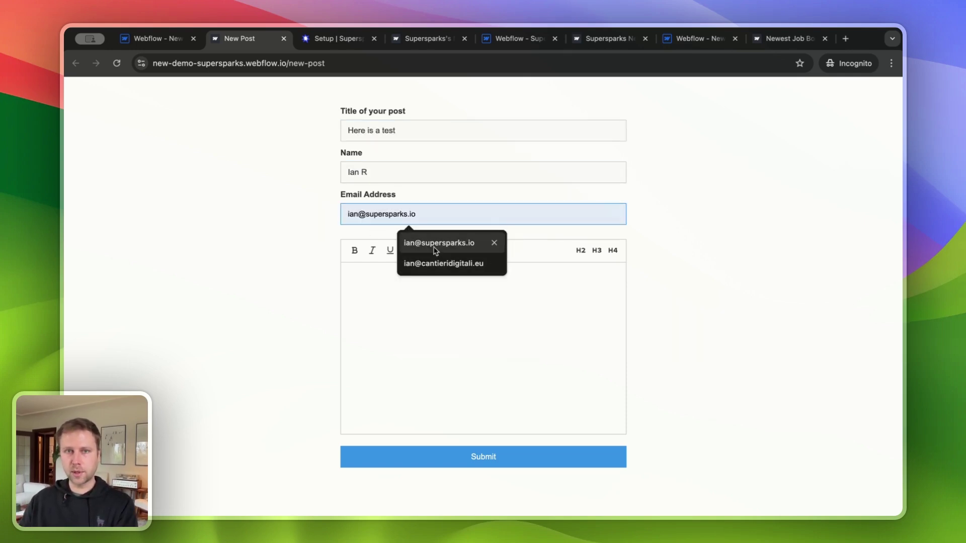
pyautogui.click(434, 246)
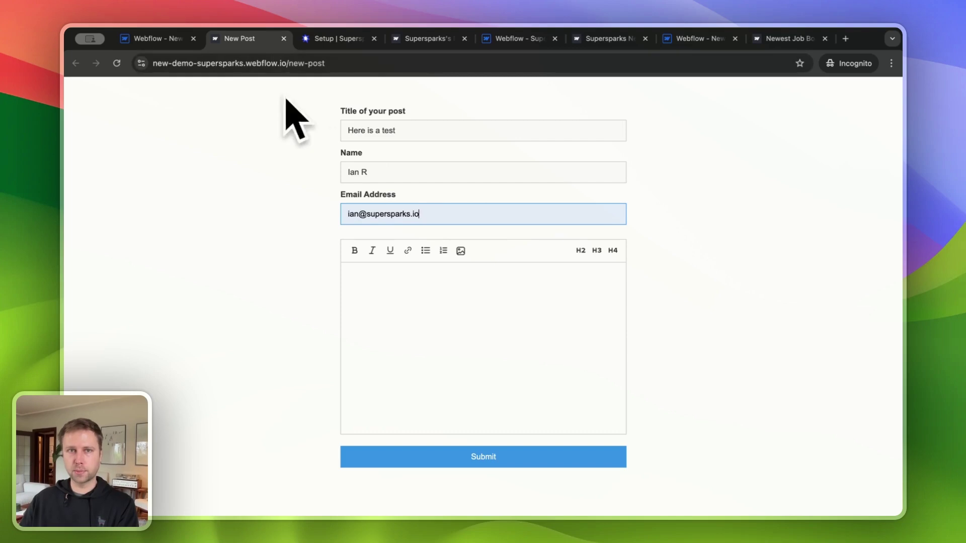
pyautogui.click(335, 39)
pyautogui.moveTo(251, 104)
pyautogui.click(240, 39)
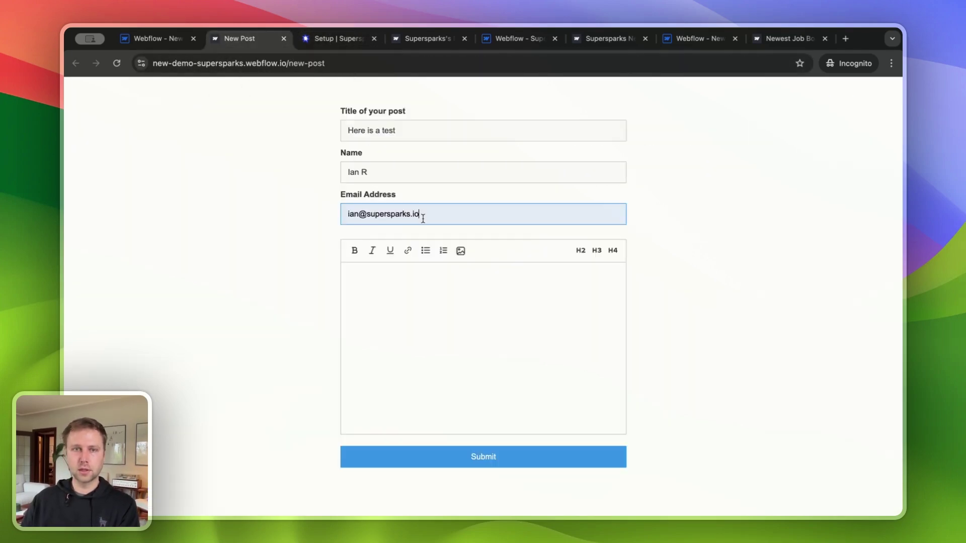
# - Write the rich-text body with 'Here' in bold, insert the food screenshot, and submit
pyautogui.click(394, 303)
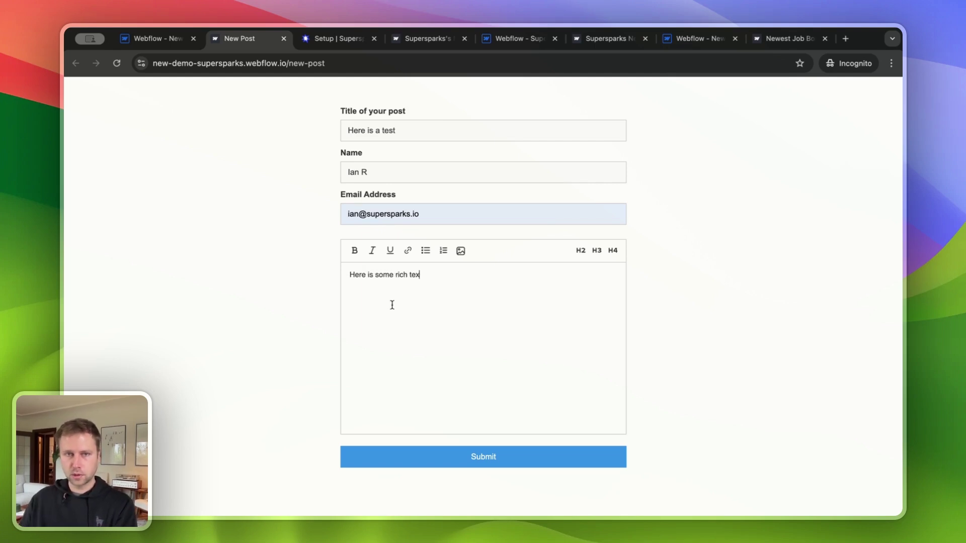
pyautogui.doubleClick(364, 274)
pyautogui.click(355, 251)
pyautogui.click(427, 274)
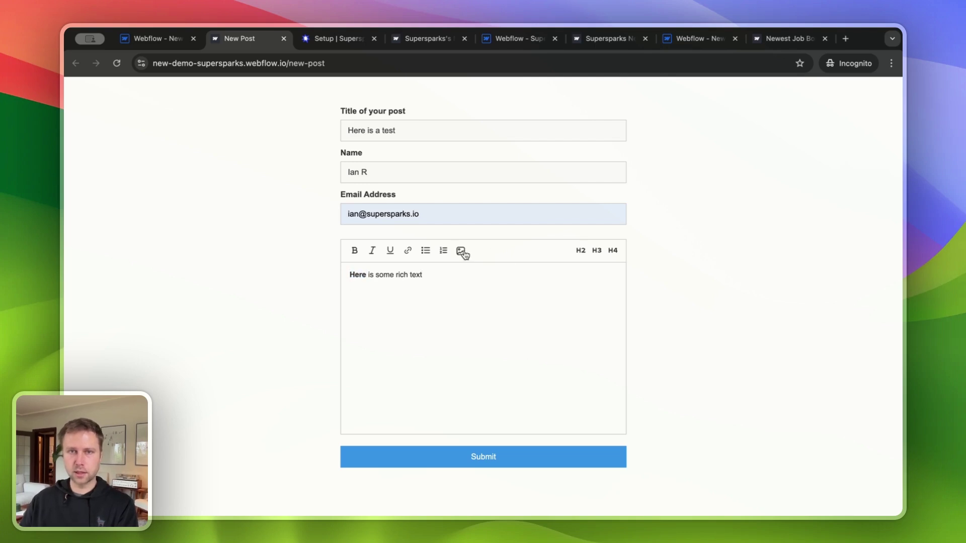
pyautogui.click(462, 251)
pyautogui.click(413, 274)
pyautogui.click(666, 388)
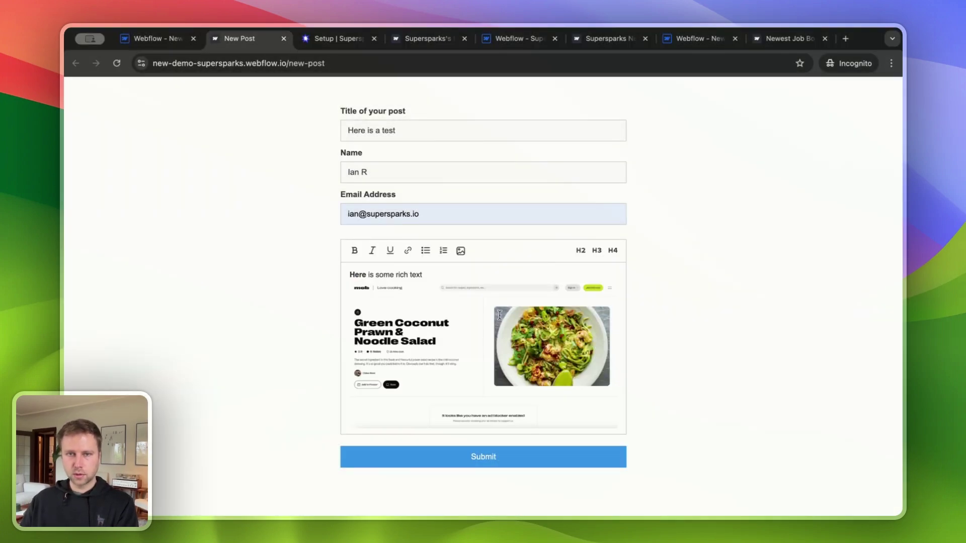
pyautogui.click(499, 456)
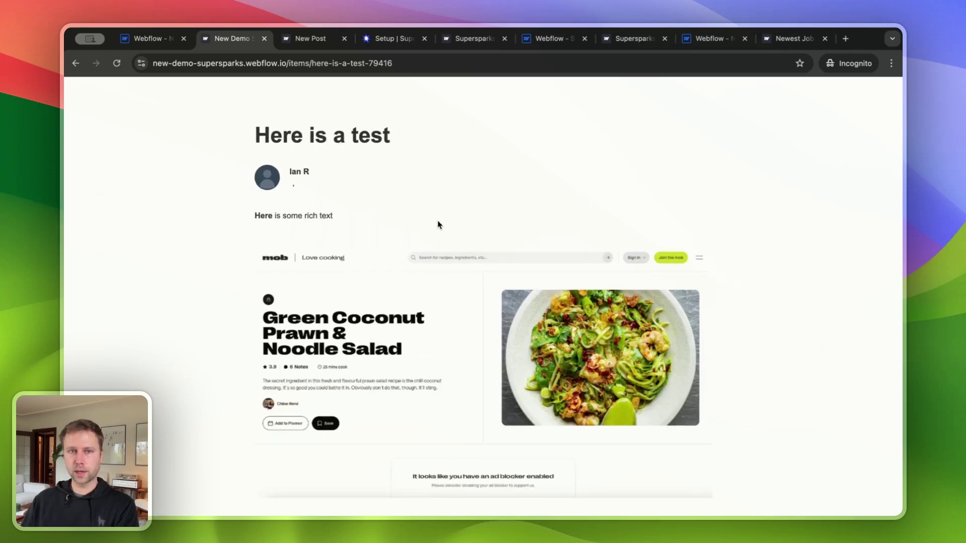
# - Open the newest 'Here is a test' CMS item to check its bold text and image
pyautogui.click(148, 40)
pyautogui.click(150, 87)
pyautogui.click(150, 86)
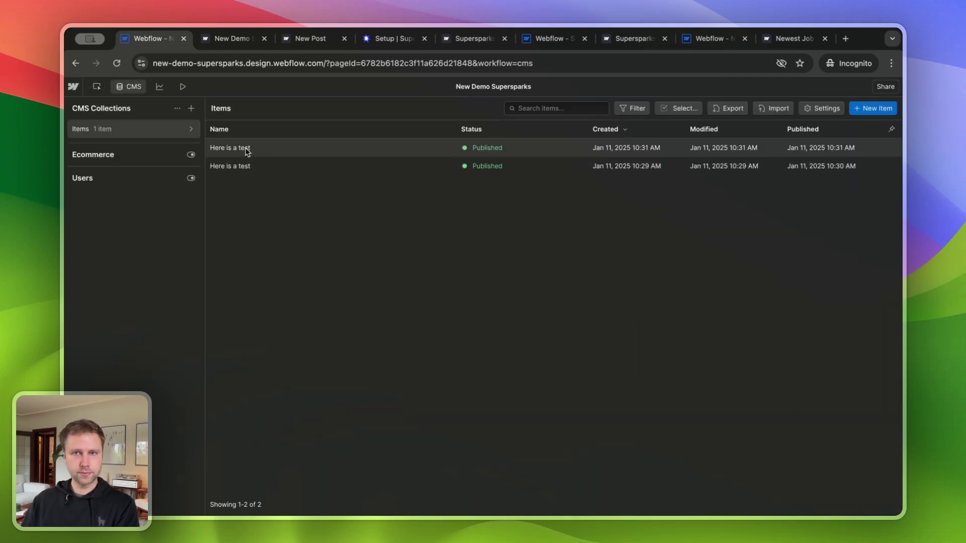
pyautogui.click(243, 150)
pyautogui.scroll(-2, 455, 291)
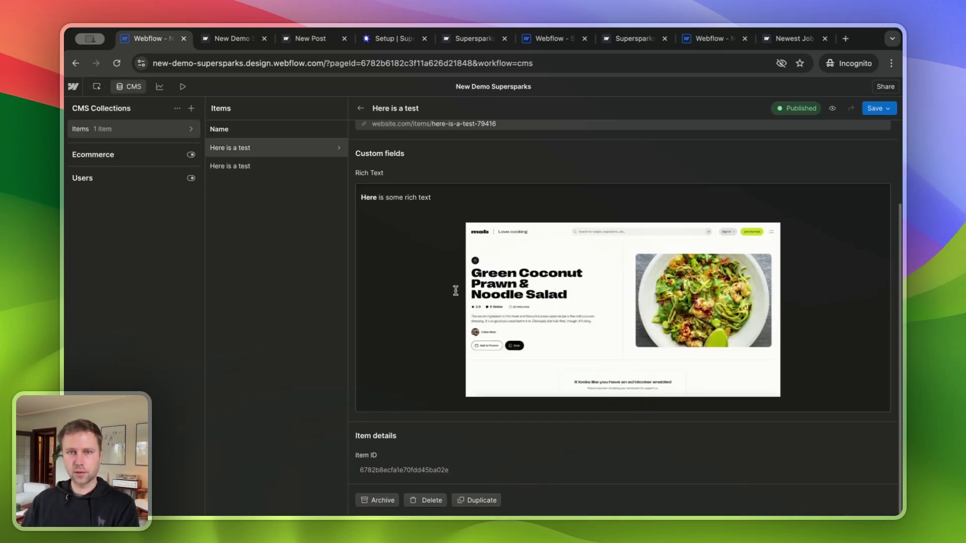
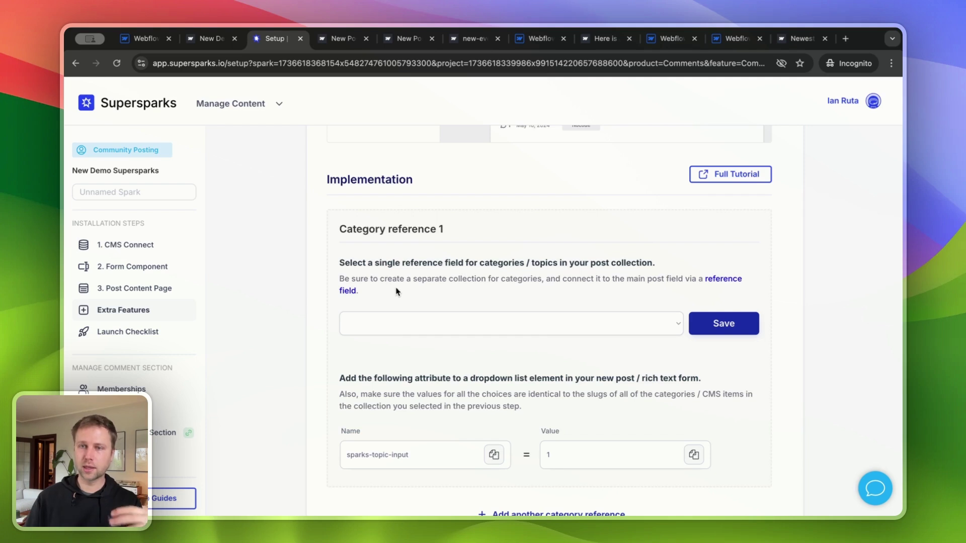
# - View the published test post, then go back to the new-post form and Supersparks setup
pyautogui.click(210, 38)
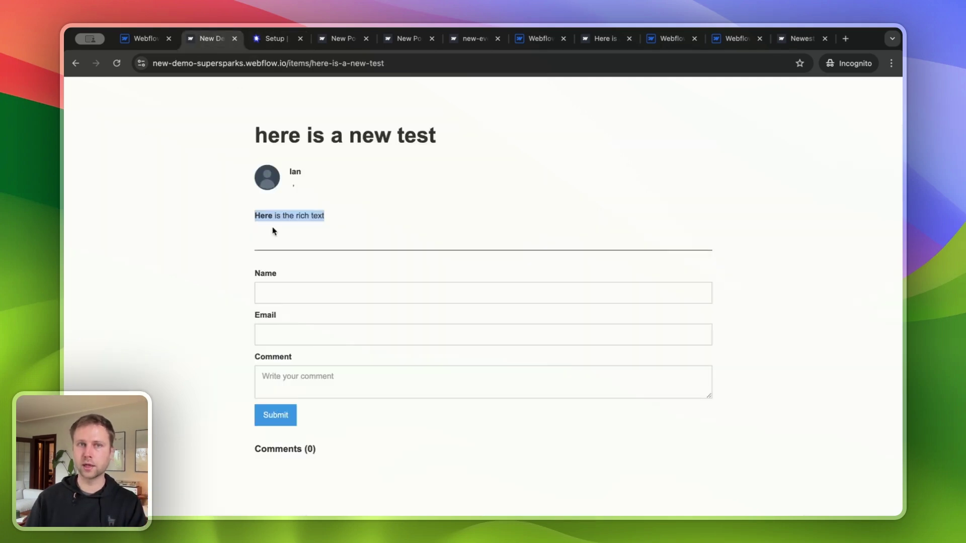
pyautogui.click(75, 64)
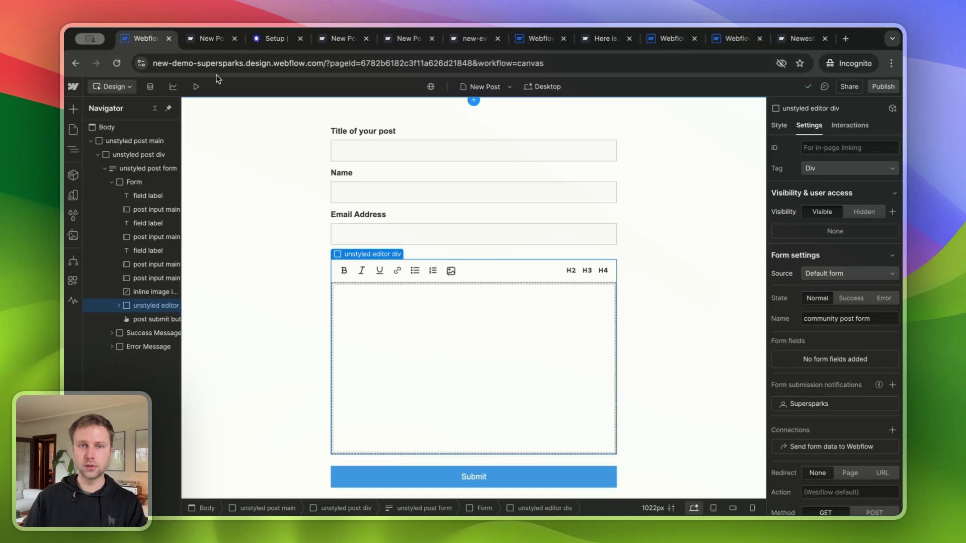
pyautogui.click(274, 39)
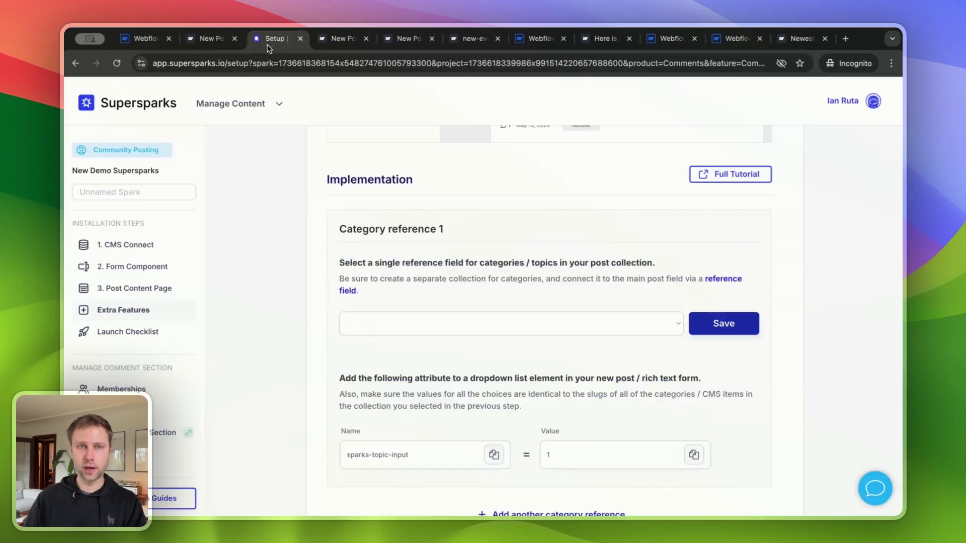
# - Check which reference fields the Category reference 1 dropdown offers before moving to Webflow
pyautogui.scroll(4, 479, 210)
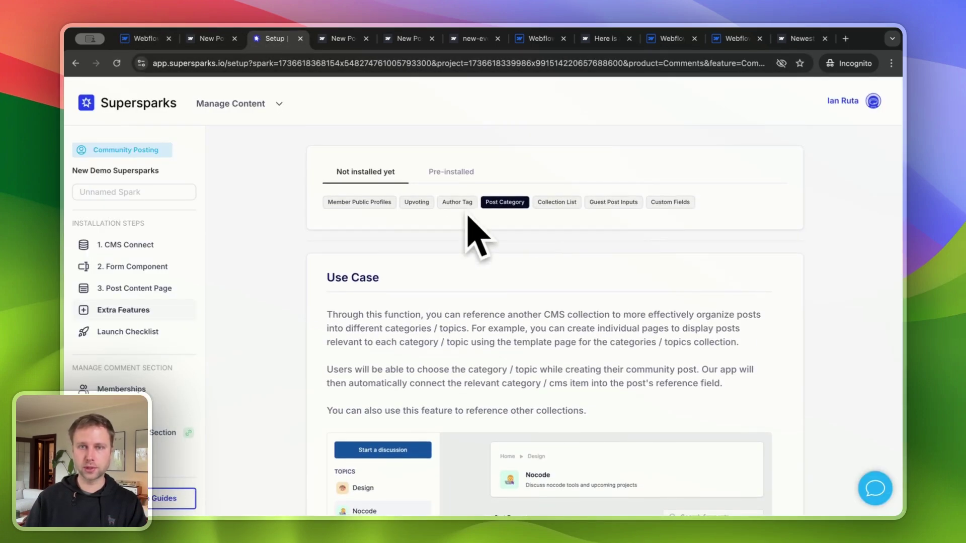
pyautogui.scroll(-1, 474, 227)
pyautogui.scroll(-10, 397, 242)
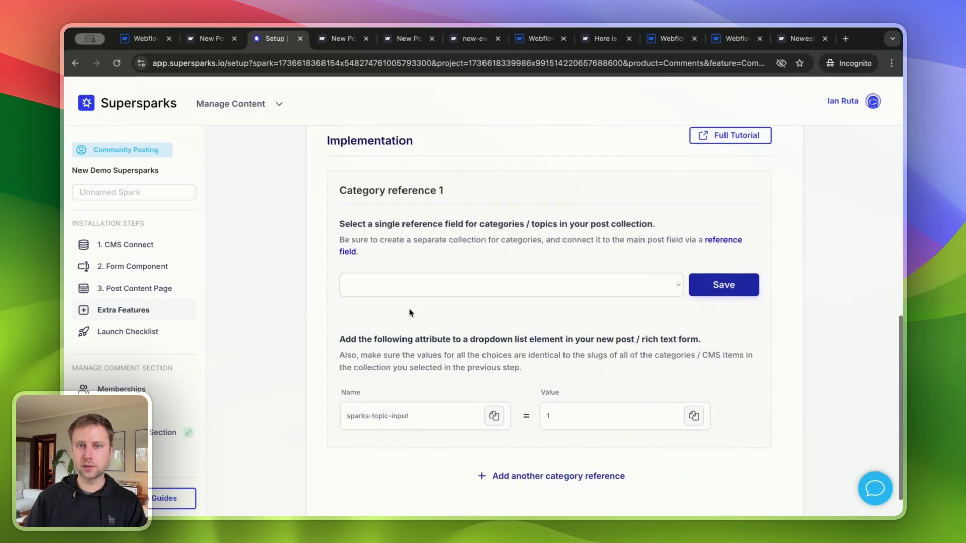
pyautogui.click(385, 257)
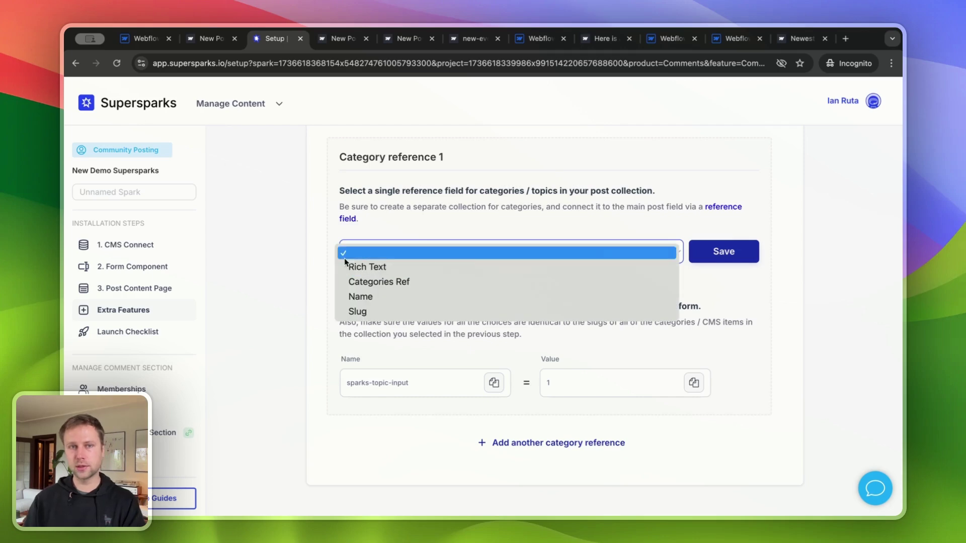
pyautogui.click(136, 39)
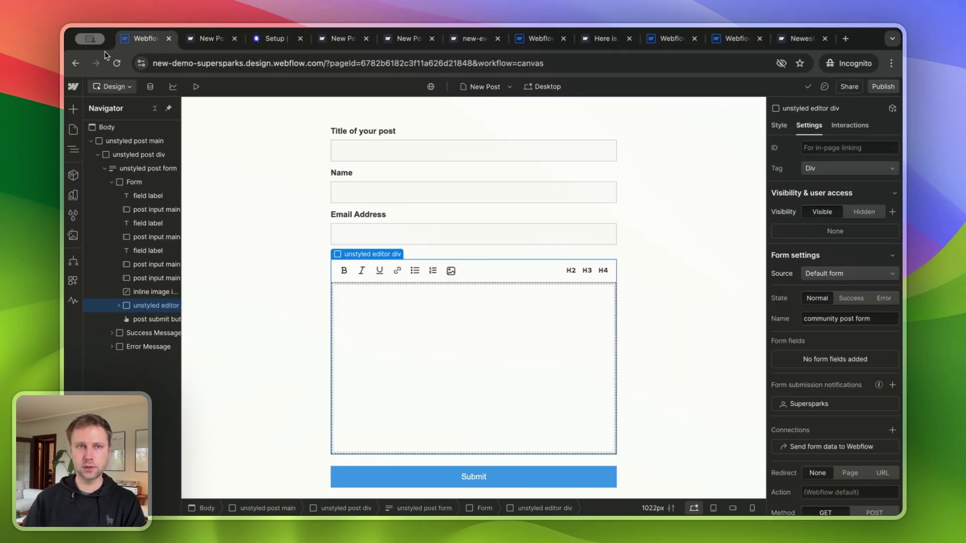
# - Review the Items collection's fields in its CMS settings, confirming the Categories Ref reference field
pyautogui.click(151, 86)
pyautogui.click(101, 147)
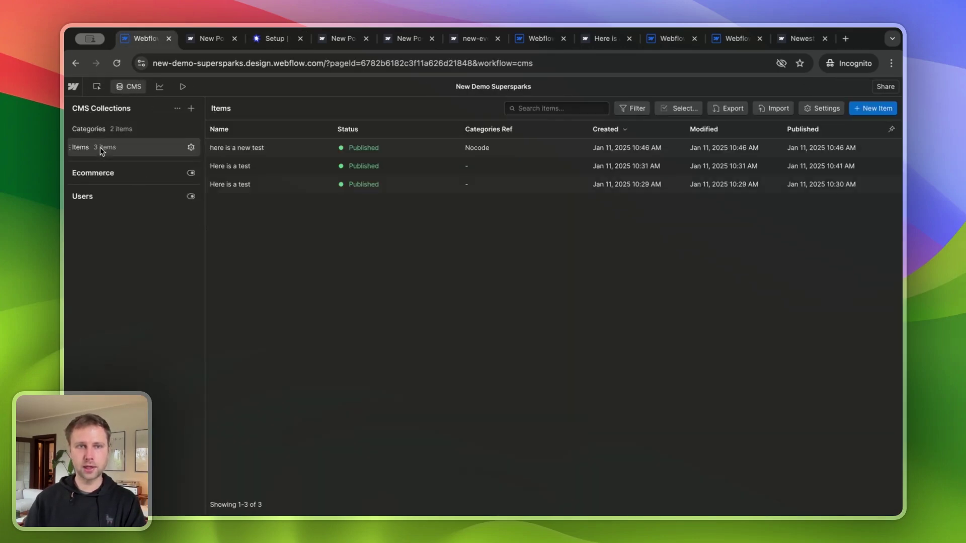
pyautogui.click(191, 148)
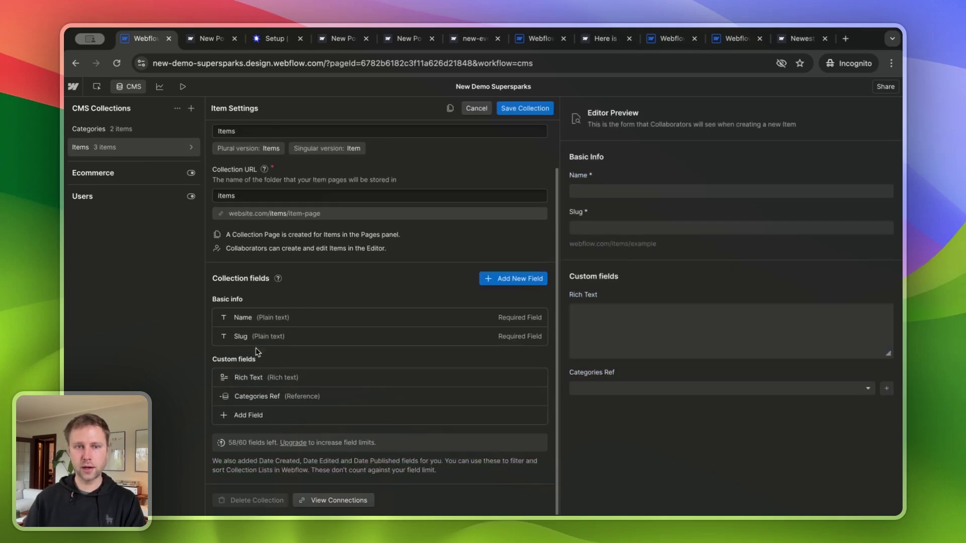
pyautogui.scroll(2, 269, 187)
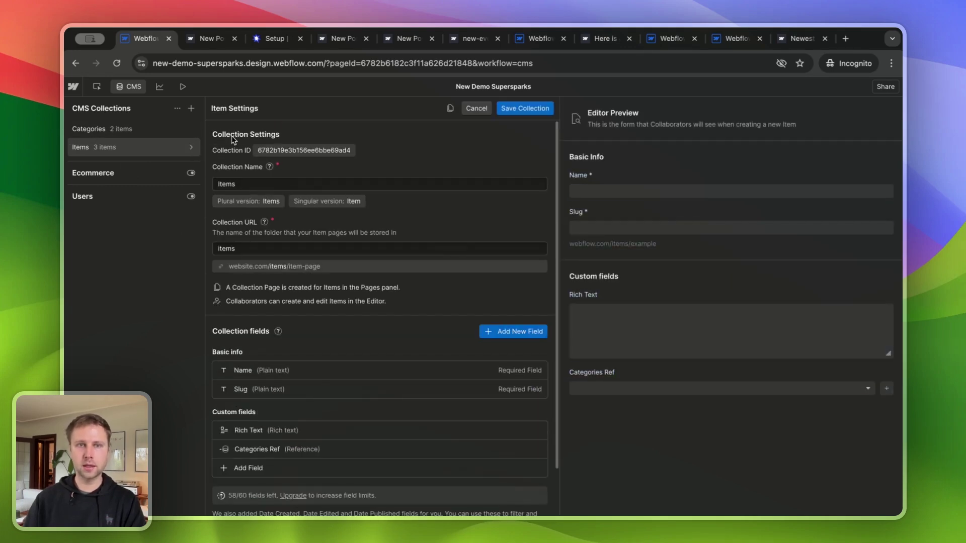
# - Glance at the live New Post form, then bring up Supersparks' reference field choices again
pyautogui.click(209, 42)
pyautogui.click(144, 42)
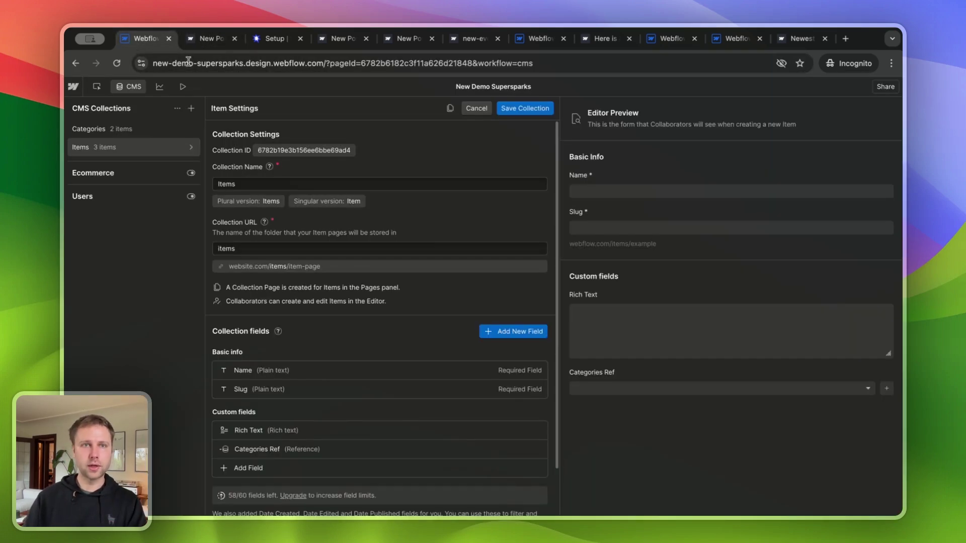
pyautogui.click(272, 38)
pyautogui.click(406, 251)
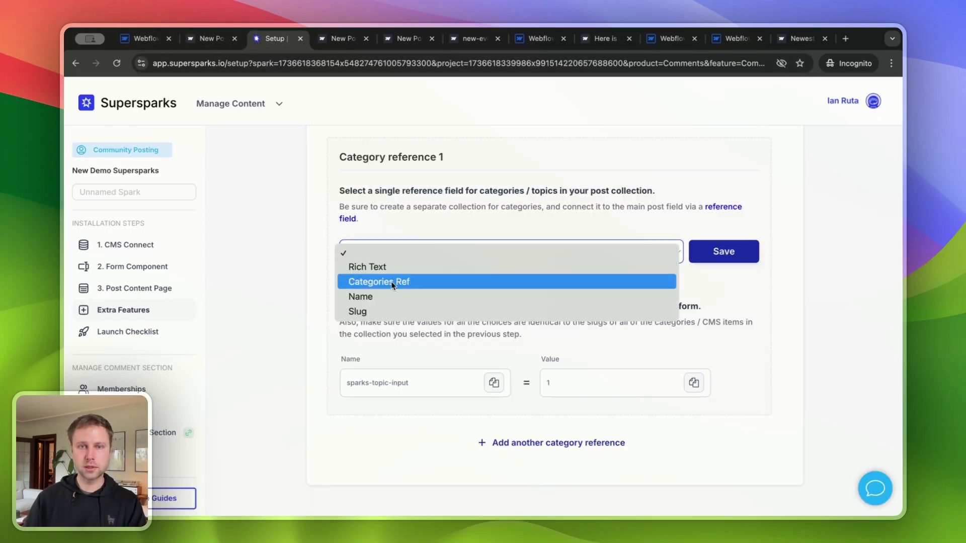
# - Save Categories Ref as Category reference 1 and copy the sparks-topic-input attribute name
pyautogui.click(410, 280)
pyautogui.click(707, 252)
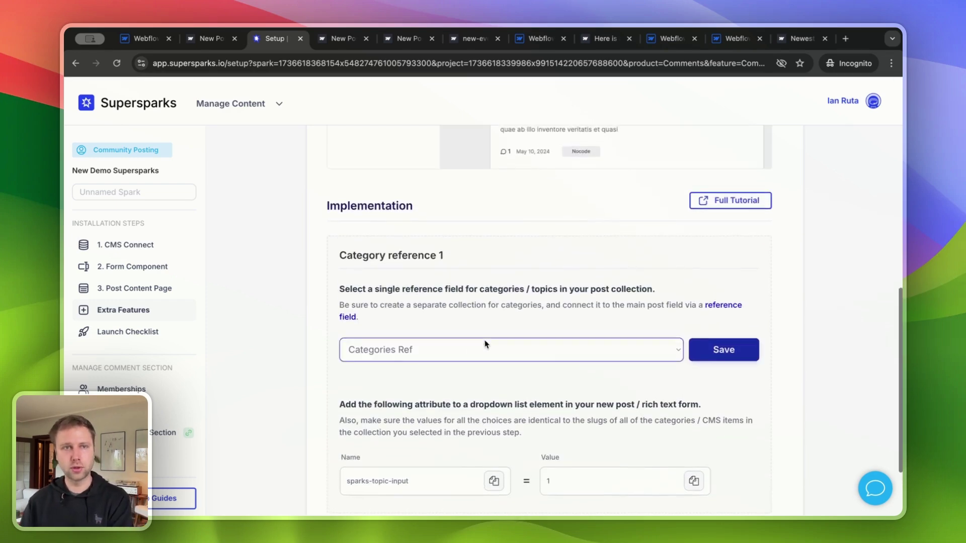
pyautogui.click(495, 386)
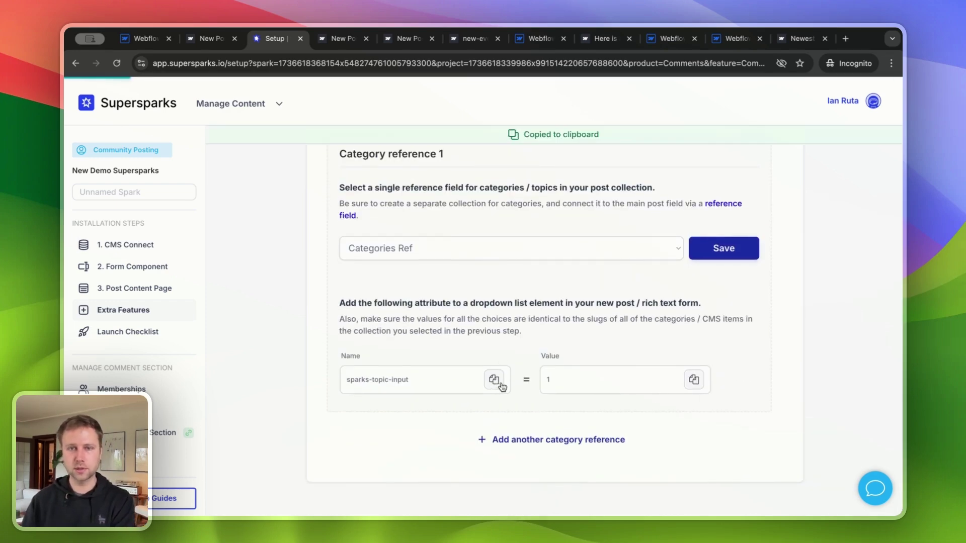
pyautogui.click(141, 39)
pyautogui.click(121, 89)
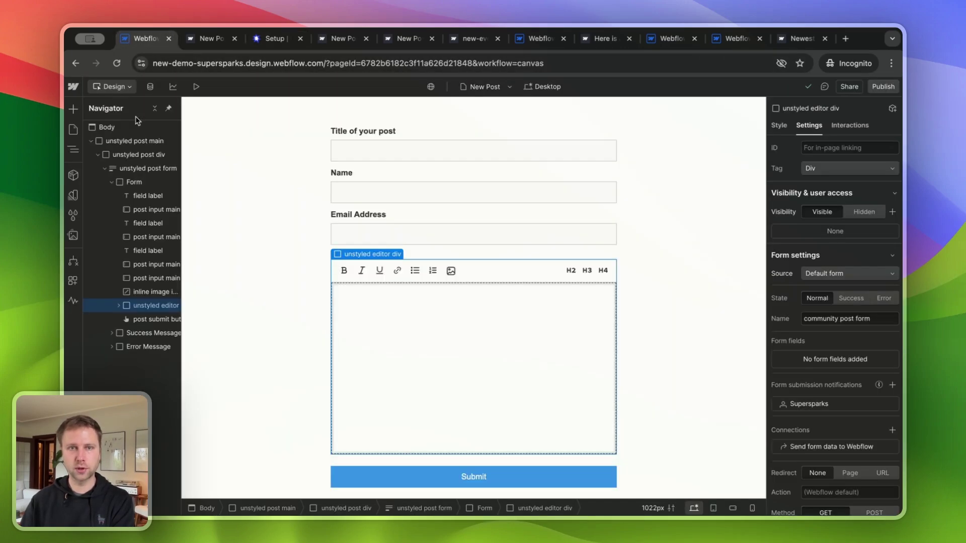
# - Add a Select dropdown element to the New Post form
pyautogui.click(415, 208)
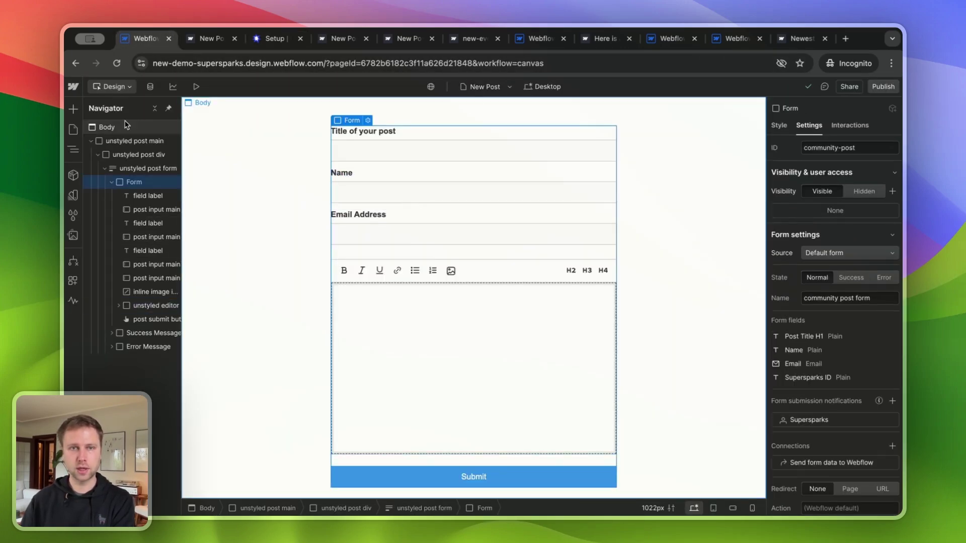
pyautogui.click(73, 108)
pyautogui.scroll(-5, 97, 251)
pyautogui.scroll(-5, 97, 252)
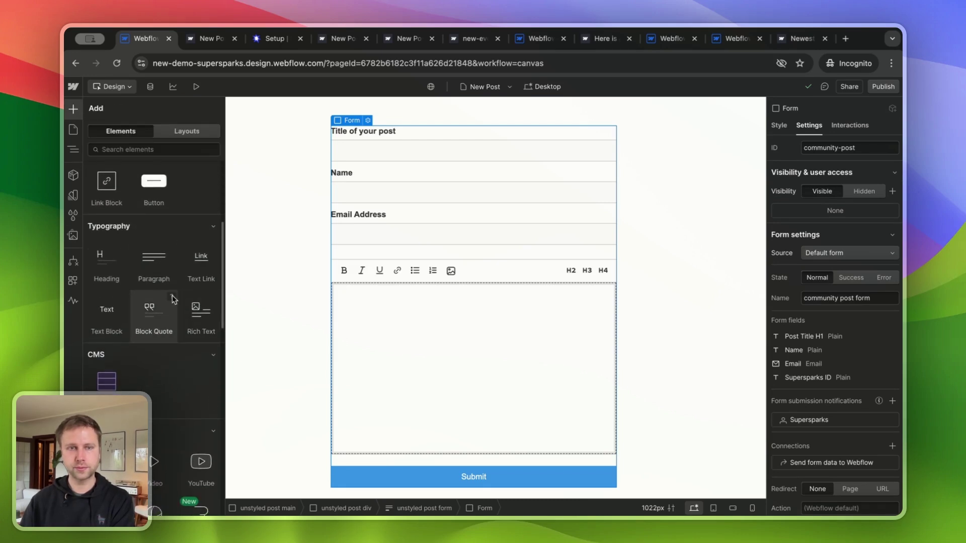
pyautogui.click(105, 149)
pyautogui.write('select')
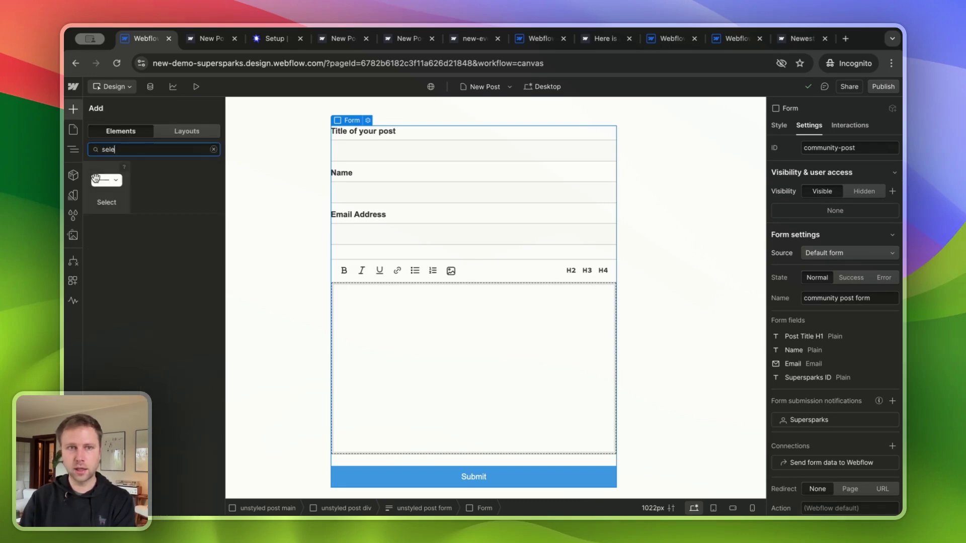
pyautogui.click(96, 178)
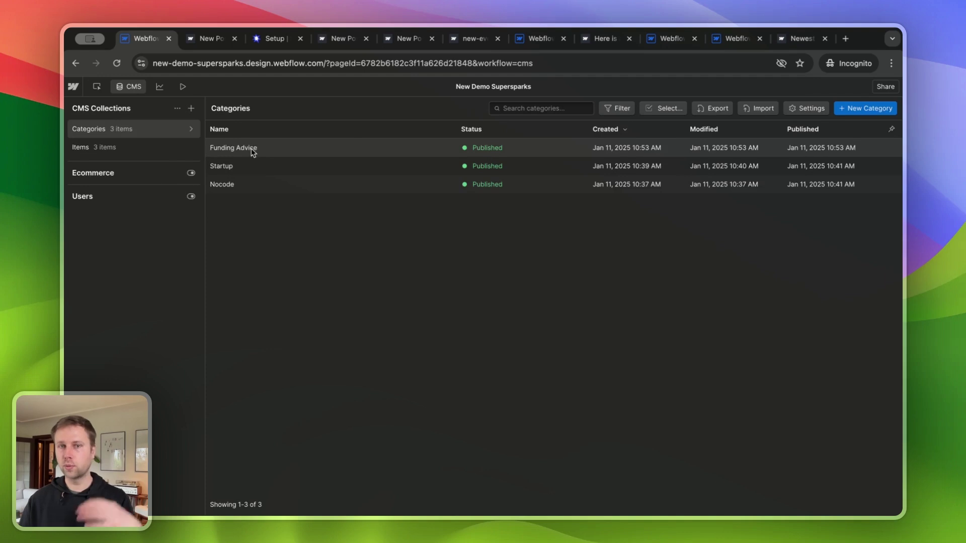
# - Set up a Funding Advice choice using the category's name and funding-advice slug
pyautogui.click(252, 148)
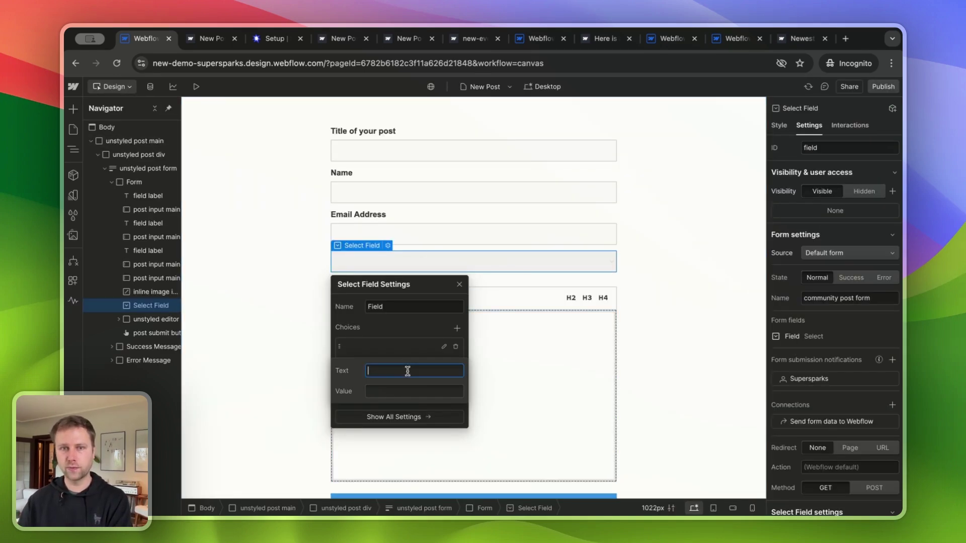
pyautogui.press('super+v')
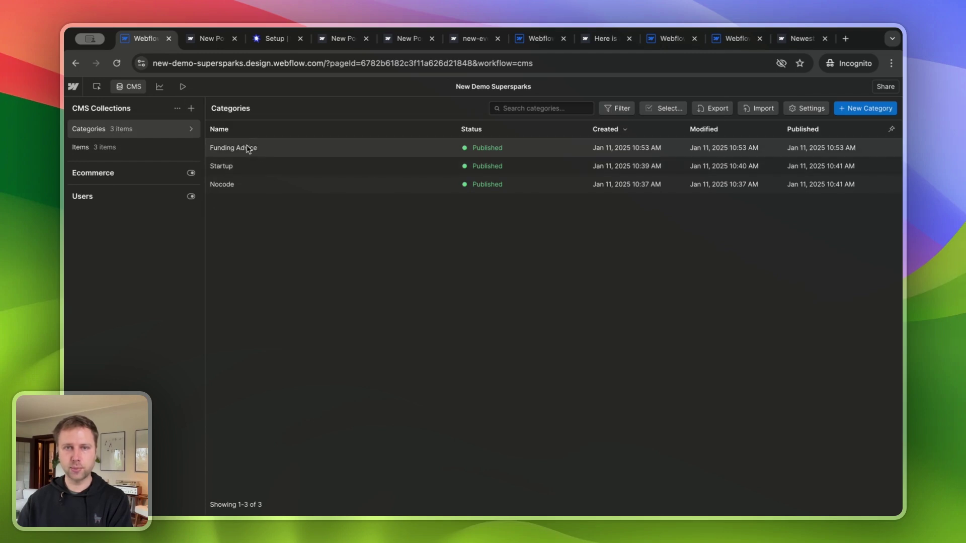
pyautogui.click(248, 150)
pyautogui.tripleClick(375, 209)
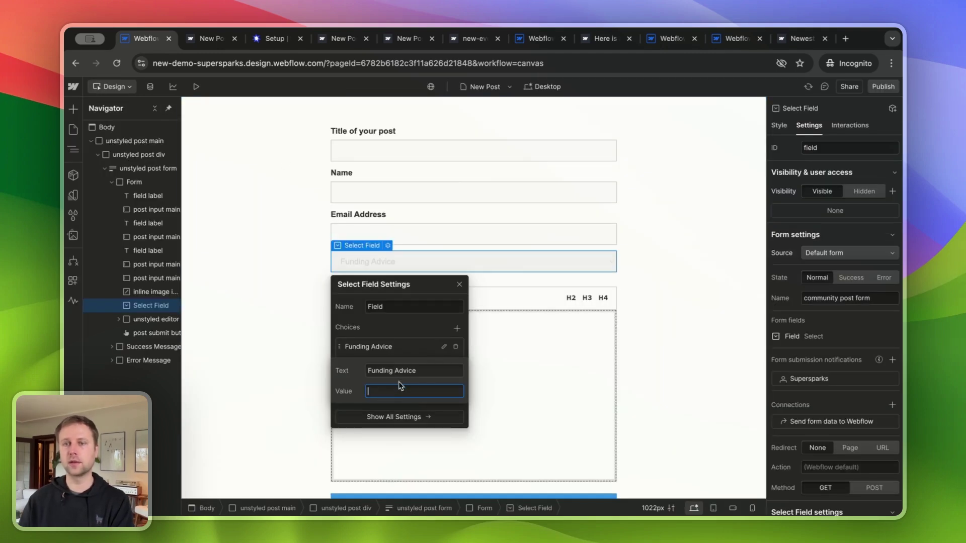
pyautogui.click(384, 334)
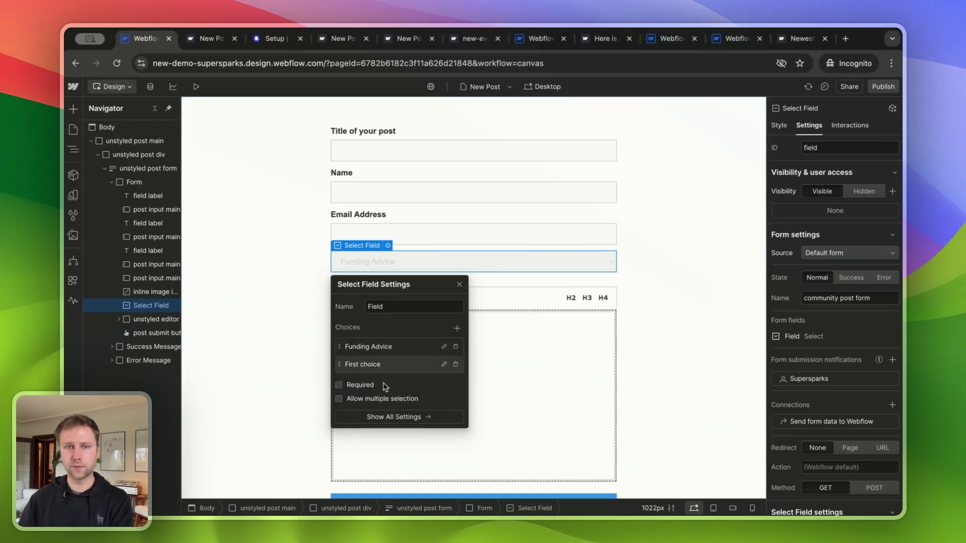
# - Replace the dropdown's first choice with the Startup category name copied from CMS
pyautogui.click(149, 86)
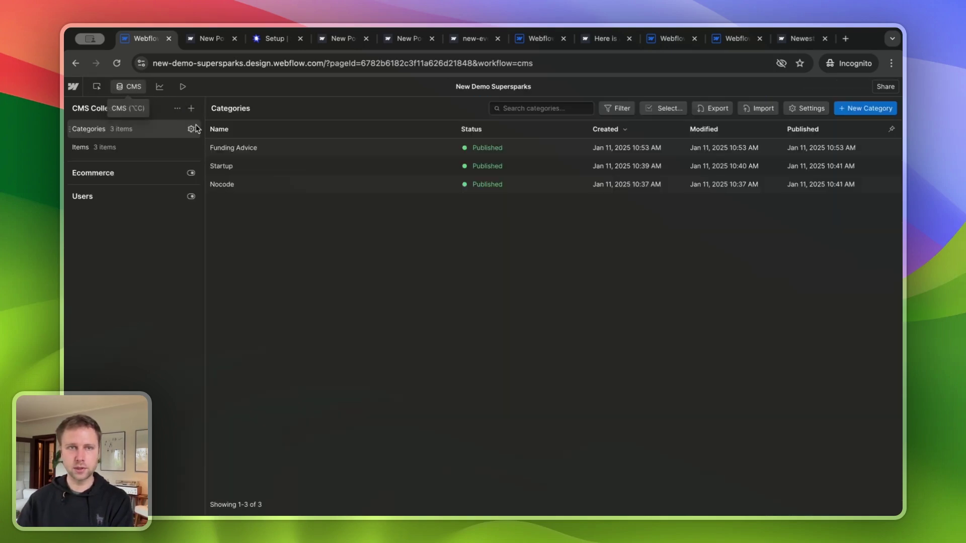
pyautogui.click(245, 182)
pyautogui.doubleClick(385, 166)
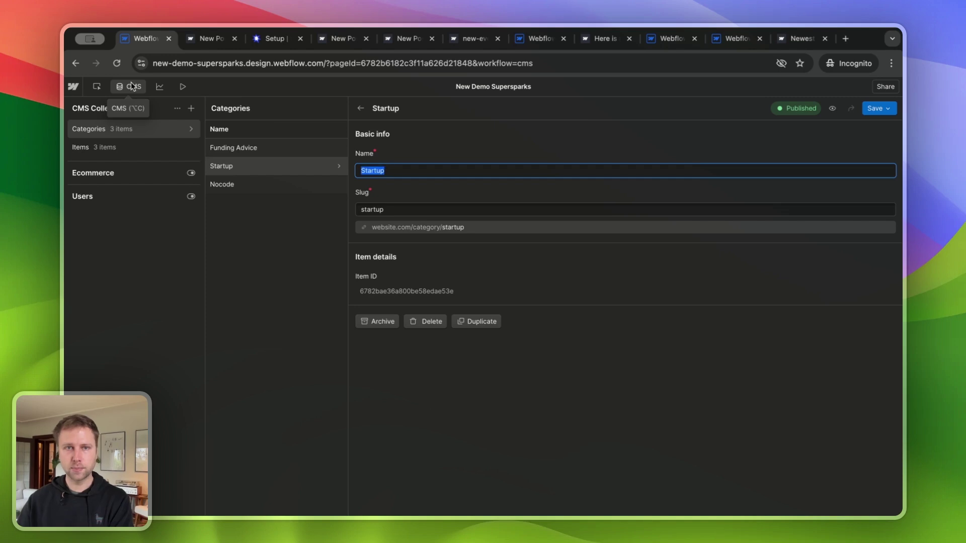
pyautogui.click(96, 87)
pyautogui.click(437, 366)
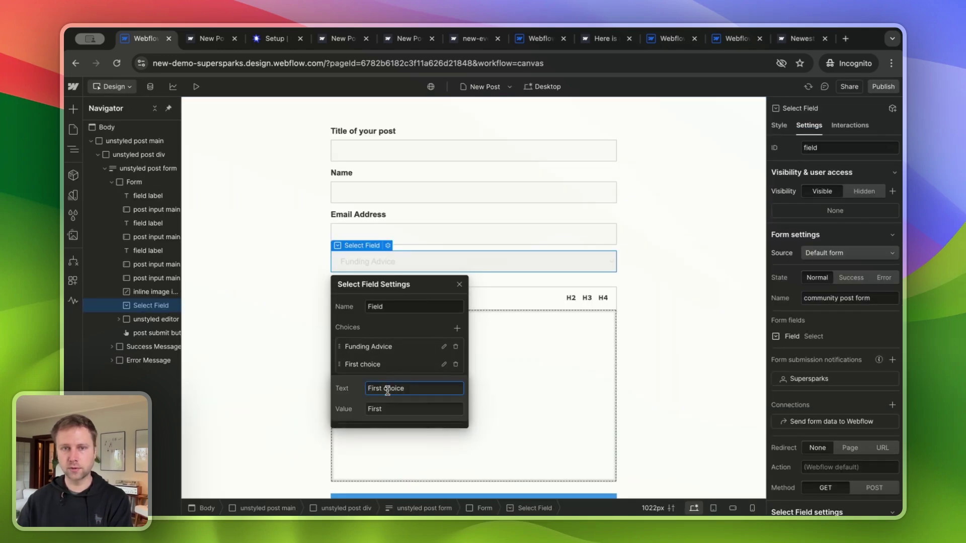
pyautogui.press('super+v')
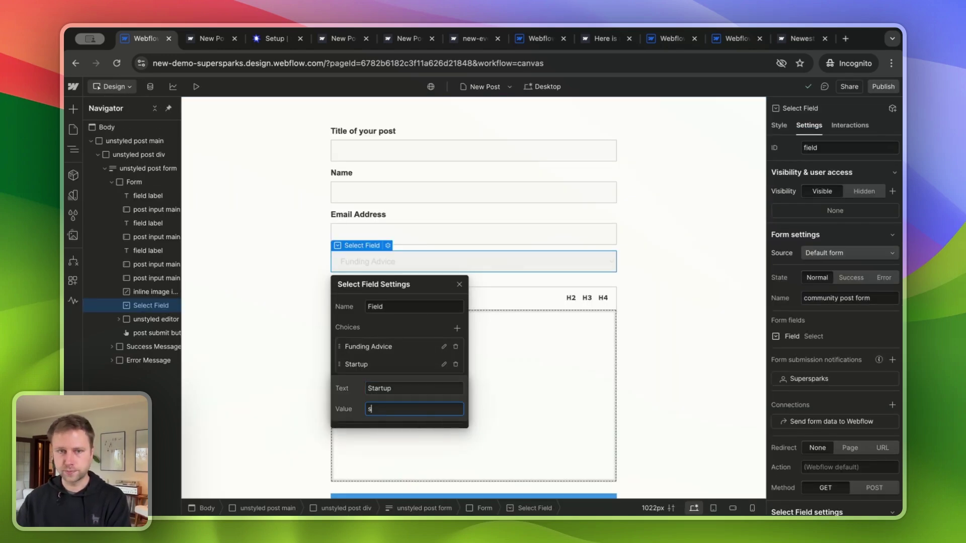
pyautogui.press('Return')
# - Add a Nocode choice with value nocode to the dropdown
pyautogui.click(457, 328)
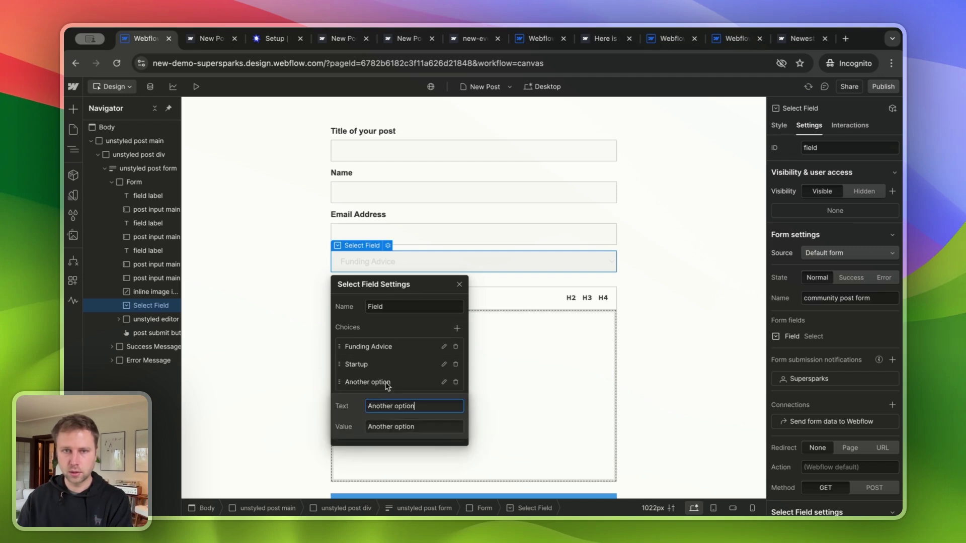
pyautogui.write('Noco')
pyautogui.press('Tab')
pyautogui.write('nocode')
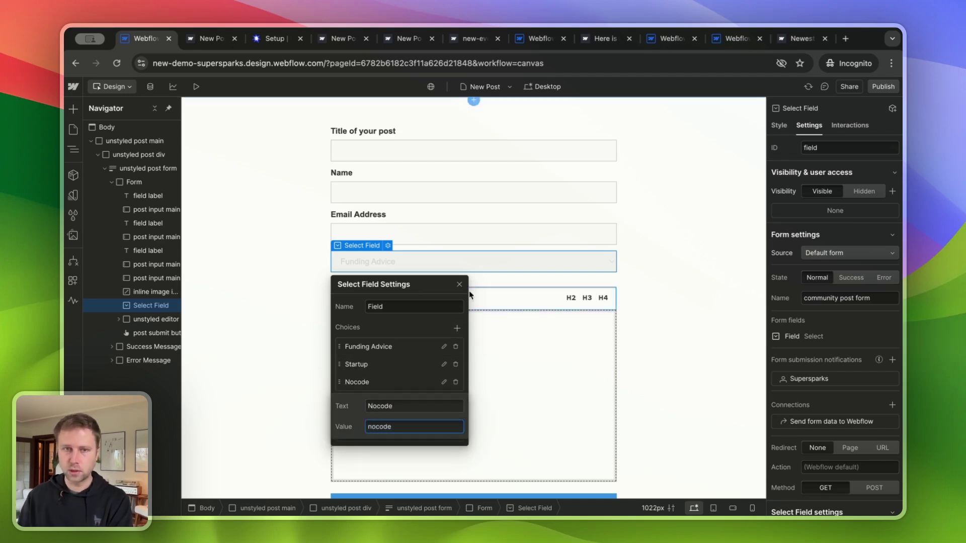
pyautogui.press('Return')
pyautogui.click(459, 285)
# - Copy the sparks-topic-input attribute name from the Supersparks setup page
pyautogui.click(191, 39)
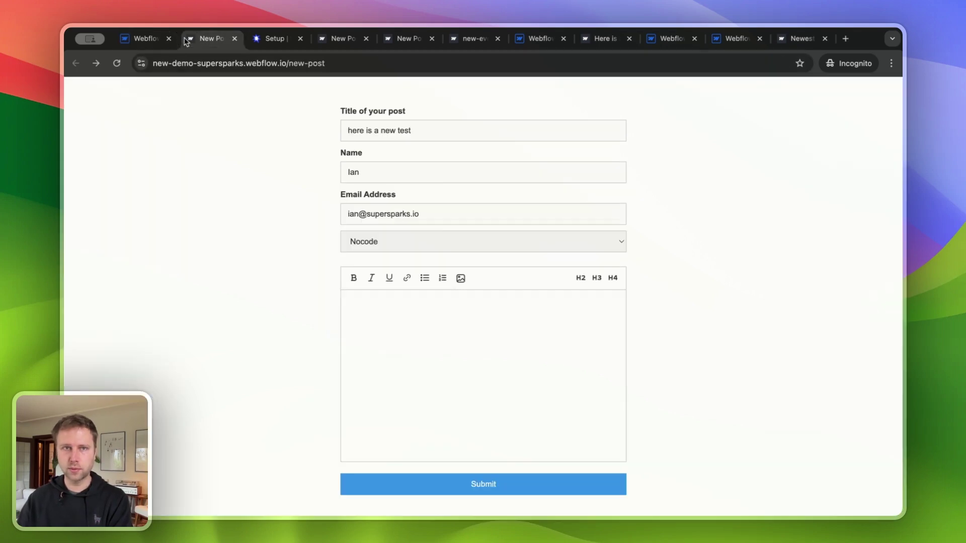
pyautogui.click(268, 39)
pyautogui.click(494, 380)
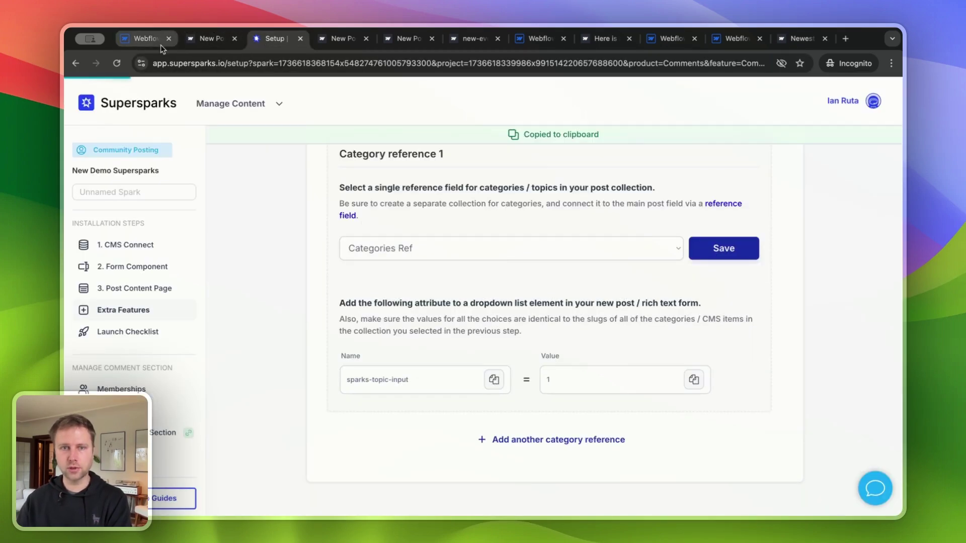
pyautogui.click(135, 41)
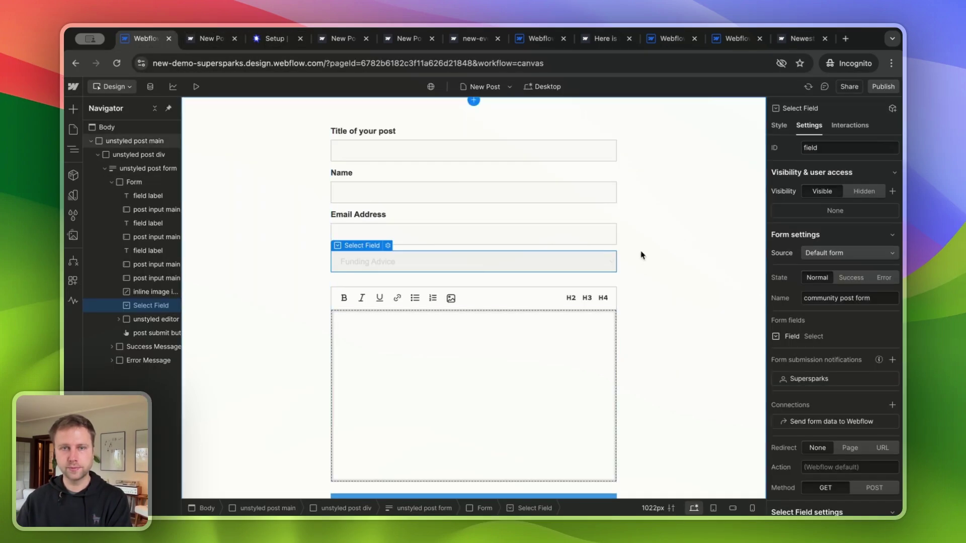
# - Give the category dropdown a custom attribute sparks-topic-input with value 1
pyautogui.scroll(-3, 846, 300)
pyautogui.click(892, 400)
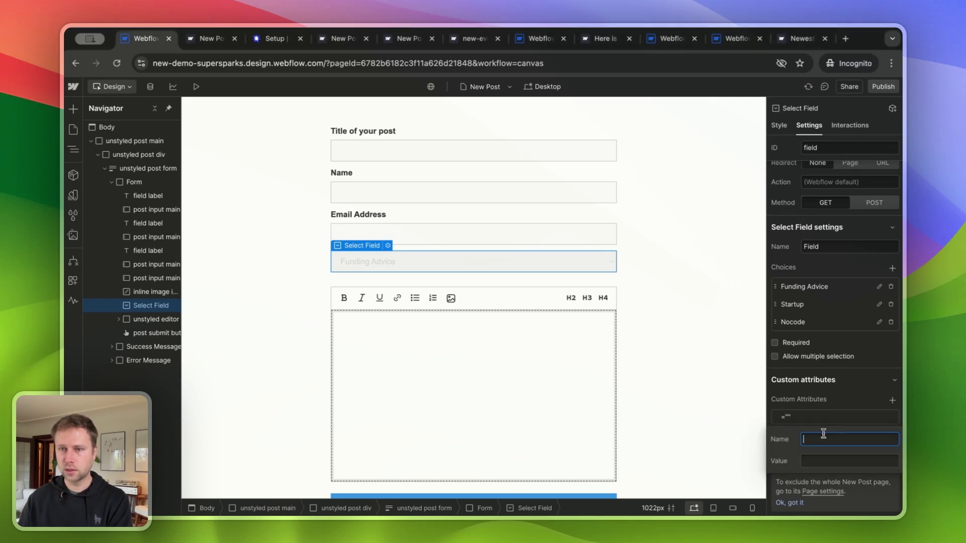
pyautogui.press('super+v')
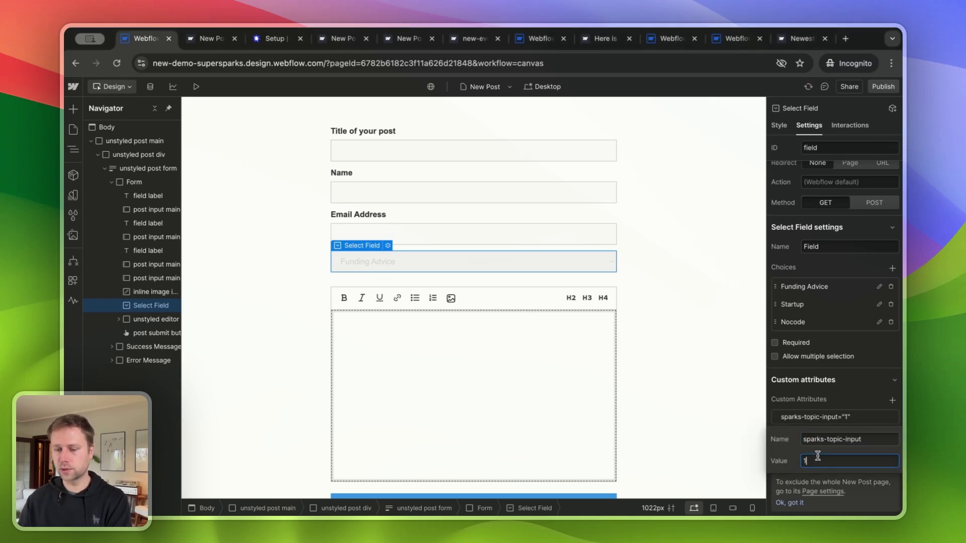
pyautogui.click(836, 391)
pyautogui.click(274, 39)
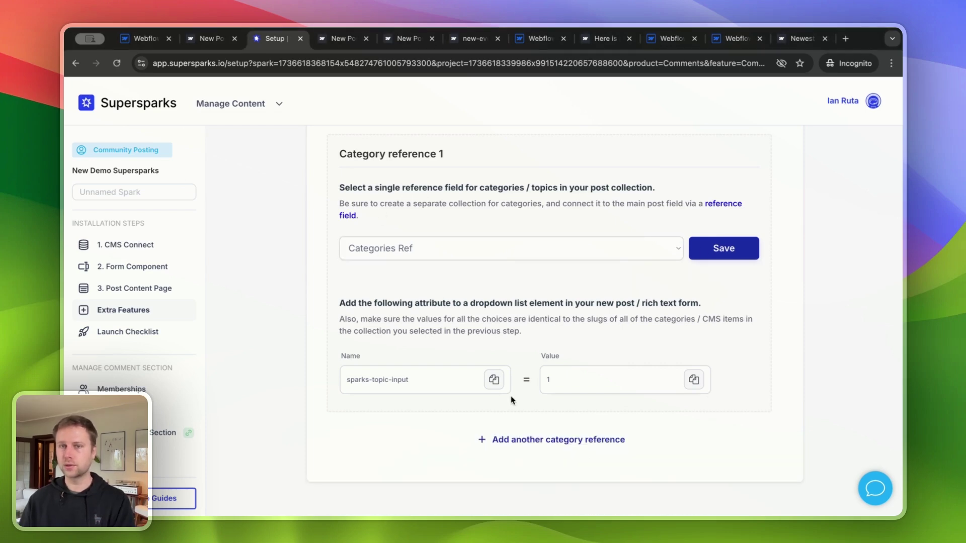
# - Add another category reference in Supersparks and check the live form's category choices
pyautogui.click(523, 440)
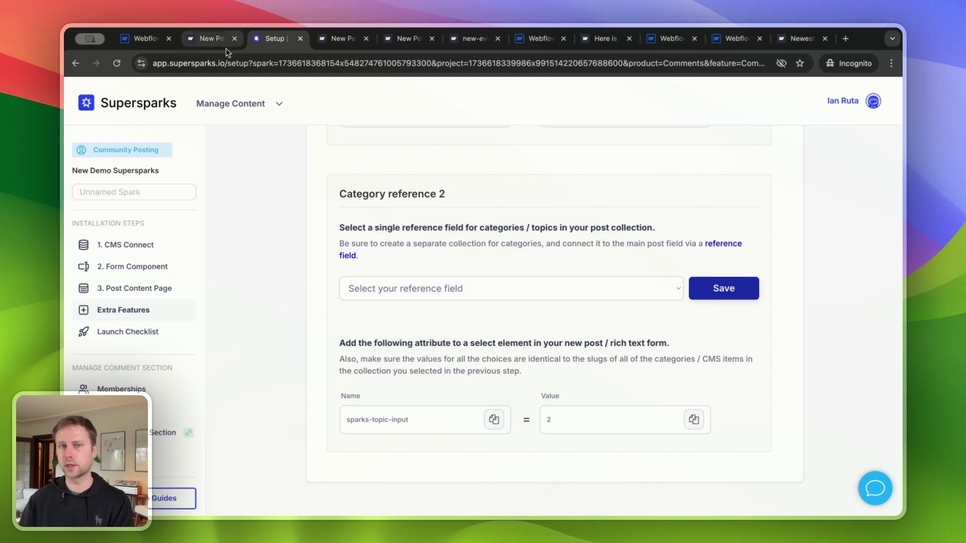
pyautogui.click(207, 40)
pyautogui.click(379, 242)
pyautogui.click(276, 223)
# - Head back through the Setup page to the Webflow Designer's publishing options
pyautogui.click(261, 41)
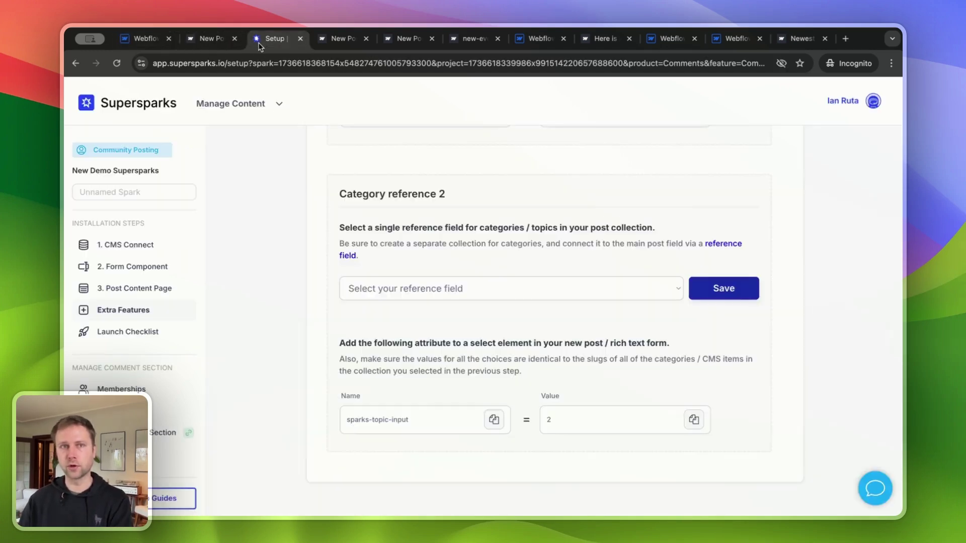
pyautogui.scroll(5, 252, 176)
pyautogui.click(212, 43)
pyautogui.click(141, 40)
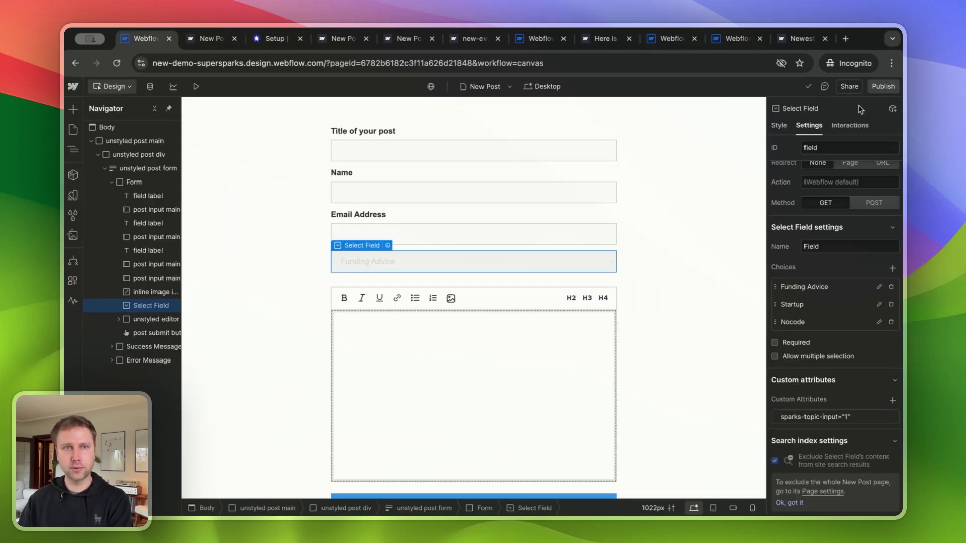
pyautogui.click(883, 87)
# - Publish to the staging domain and submit a 'Latest Test' post tagged Startup on the live form
pyautogui.click(860, 248)
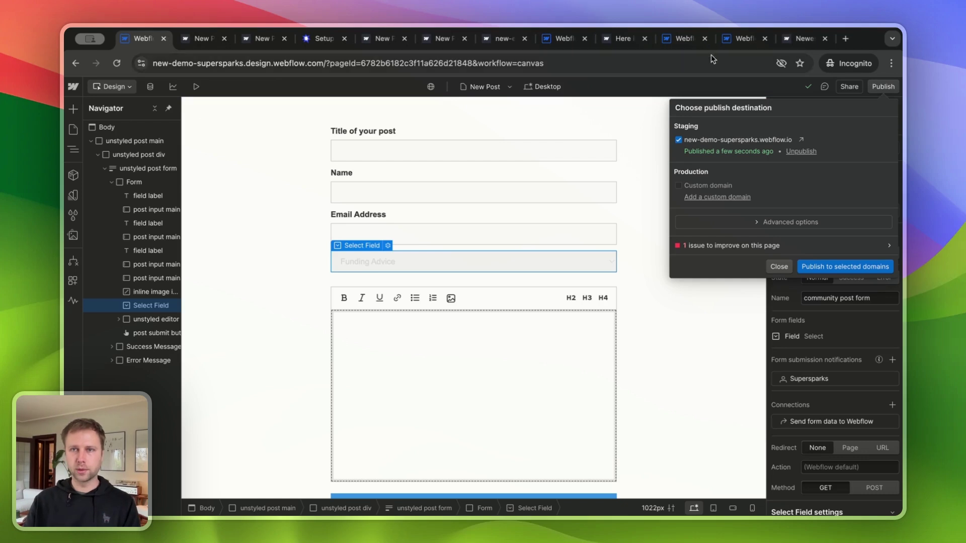
pyautogui.click(800, 140)
pyautogui.click(360, 134)
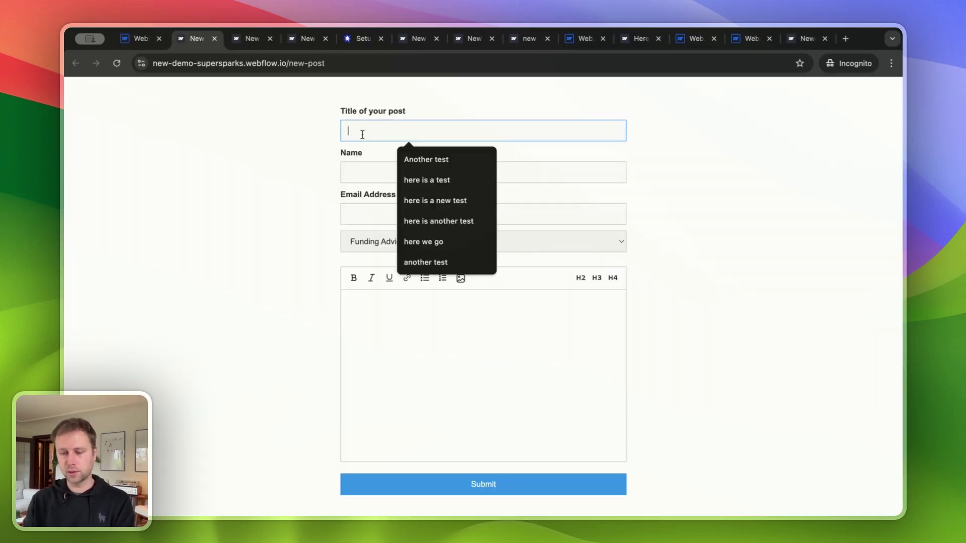
pyautogui.write('Latest Test')
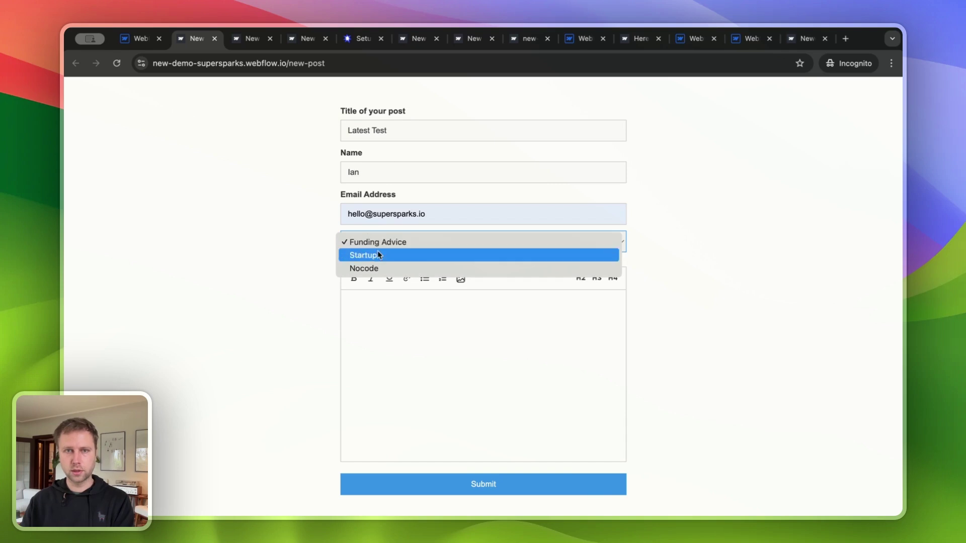
pyautogui.click(376, 255)
pyautogui.click(385, 308)
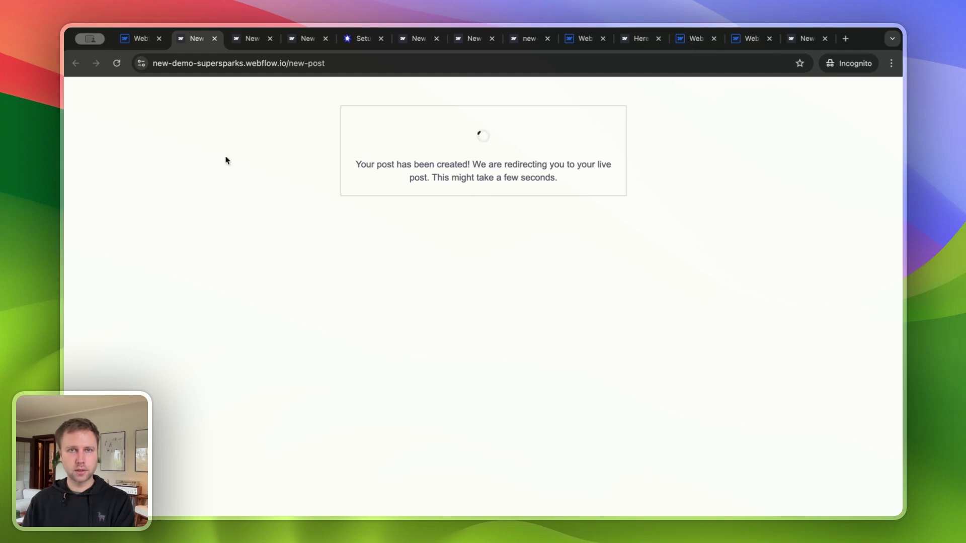
pyautogui.click(143, 41)
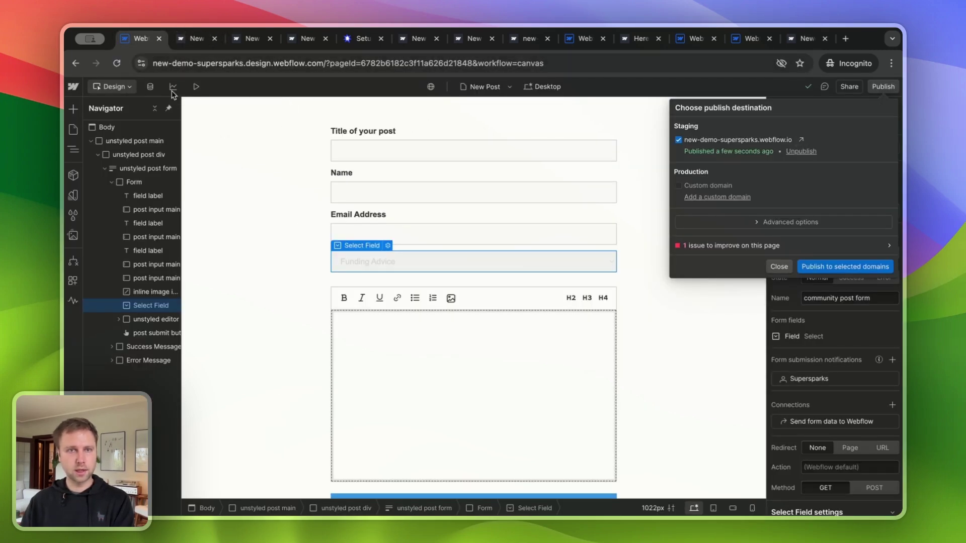
pyautogui.click(151, 88)
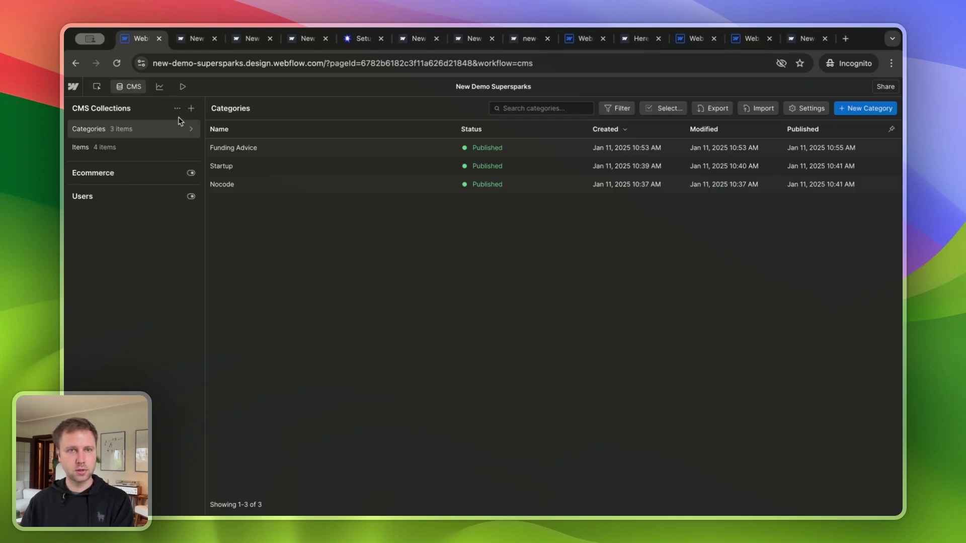
# - Open the Latest Test item in the Items collection and verify its Categories Ref is Startup
pyautogui.click(130, 146)
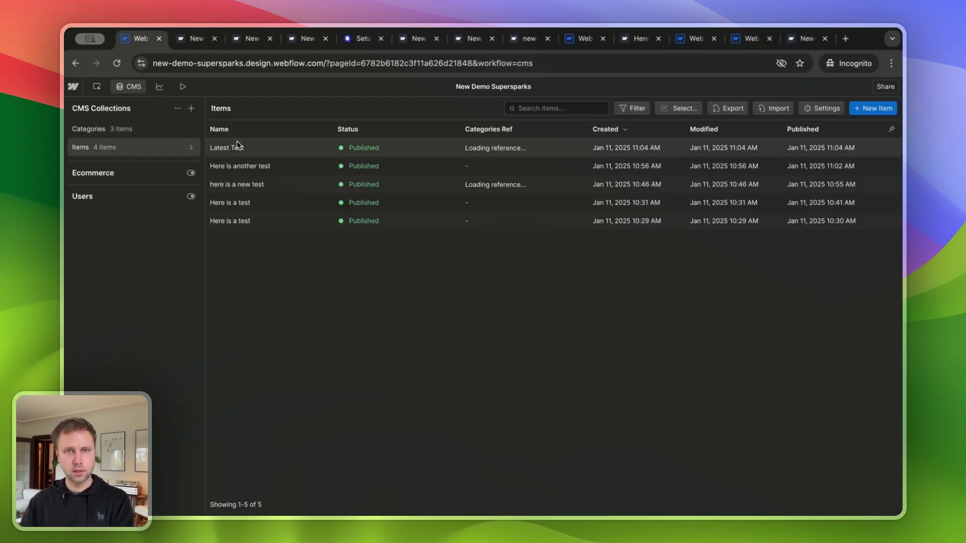
pyautogui.click(293, 146)
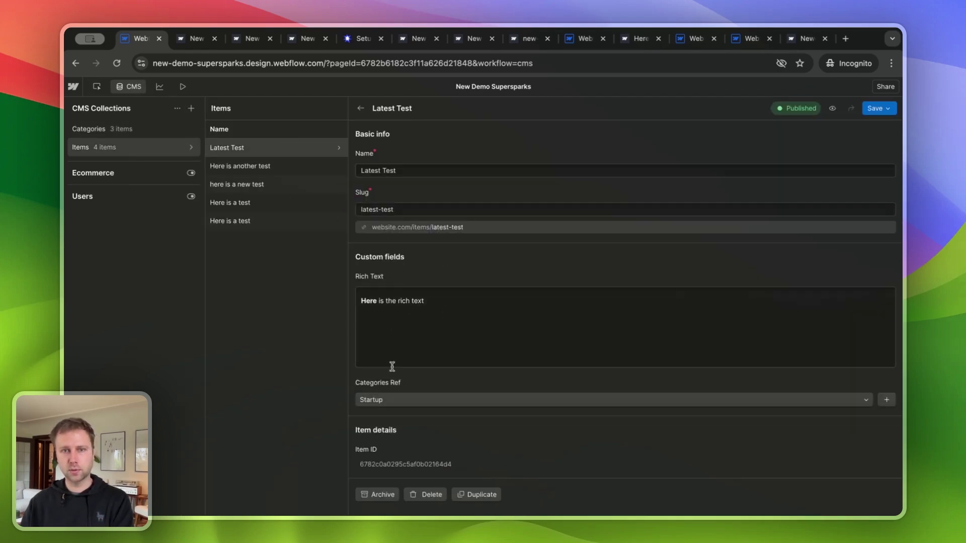
pyautogui.click(387, 399)
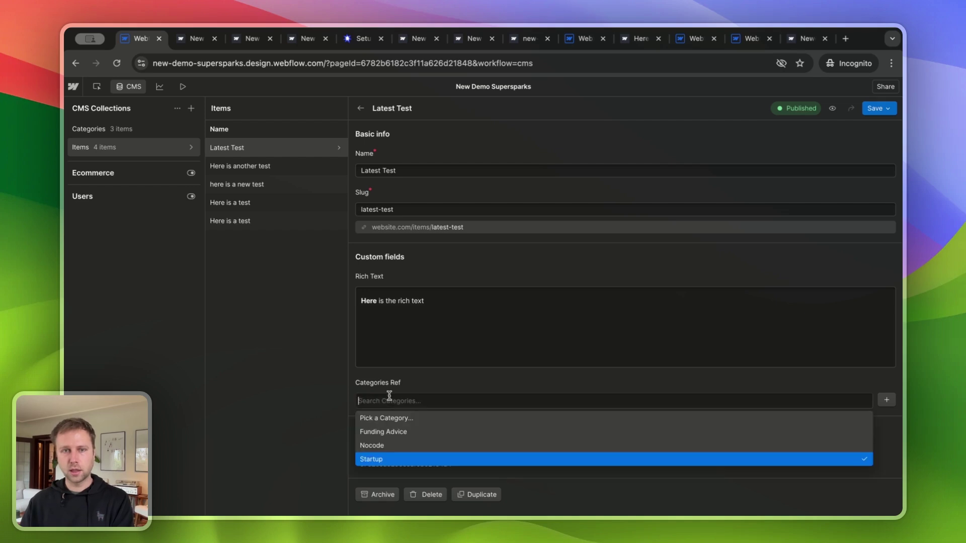
pyautogui.click(422, 384)
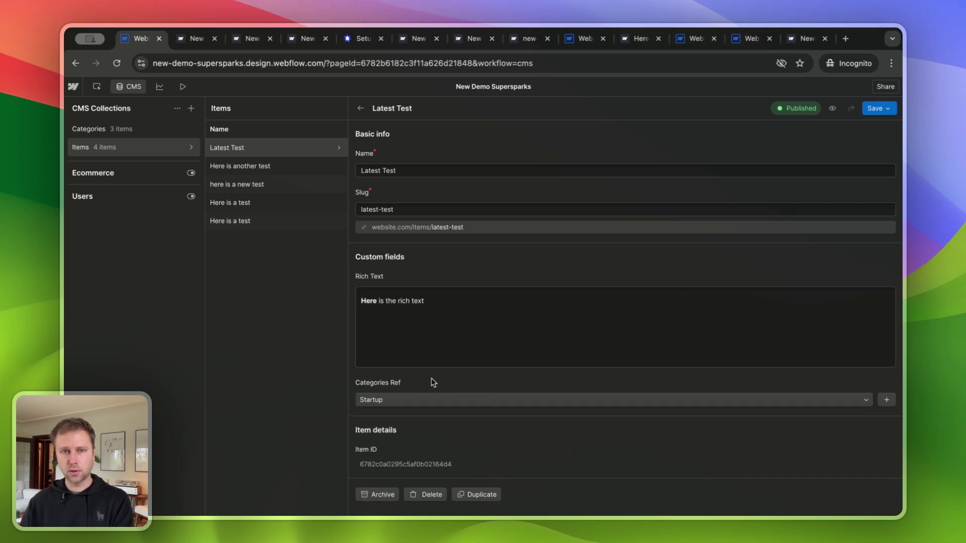
pyautogui.hotkey('ctrl', 'Tab')
pyautogui.hotkey('ctrl', 'shift', 'Tab')
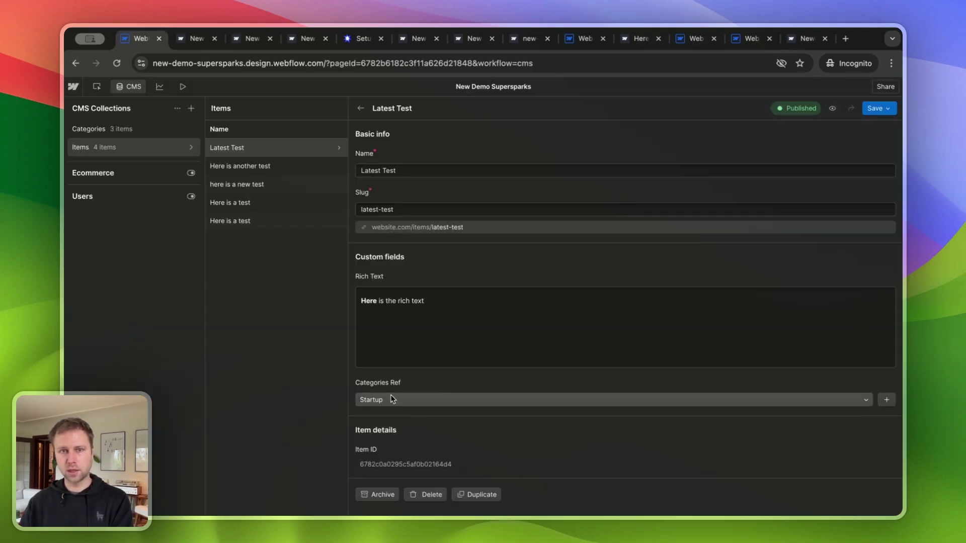
pyautogui.click(173, 44)
pyautogui.hotkey('ctrl', 'shift', 'Tab')
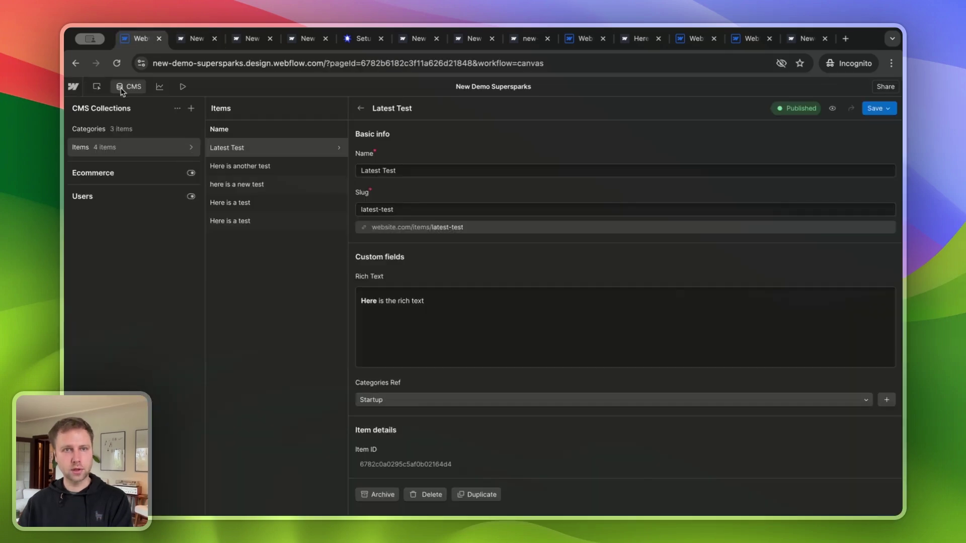
pyautogui.click(120, 90)
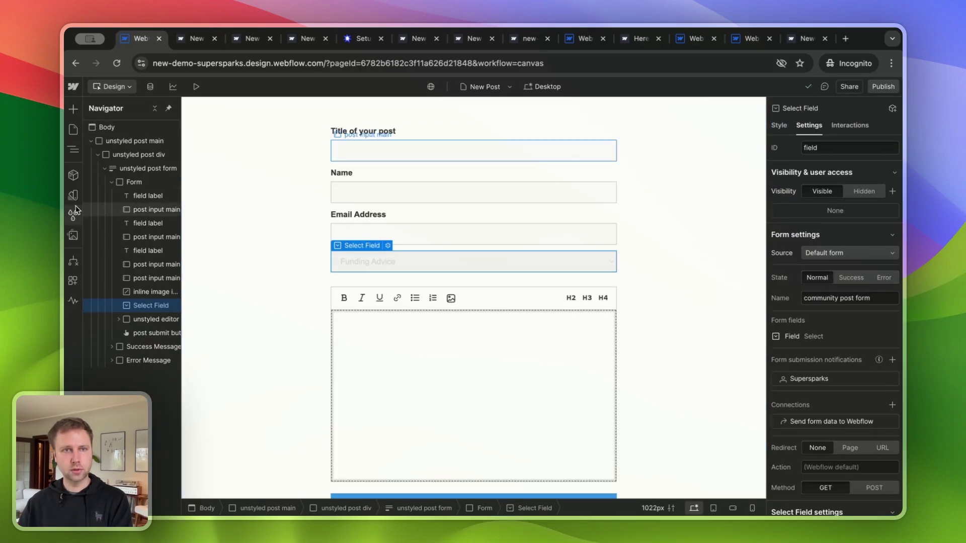
# - On the Items Template page, inspect the Startup text block's data binding and Categories Ref sub-fields
pyautogui.click(74, 131)
pyautogui.click(137, 236)
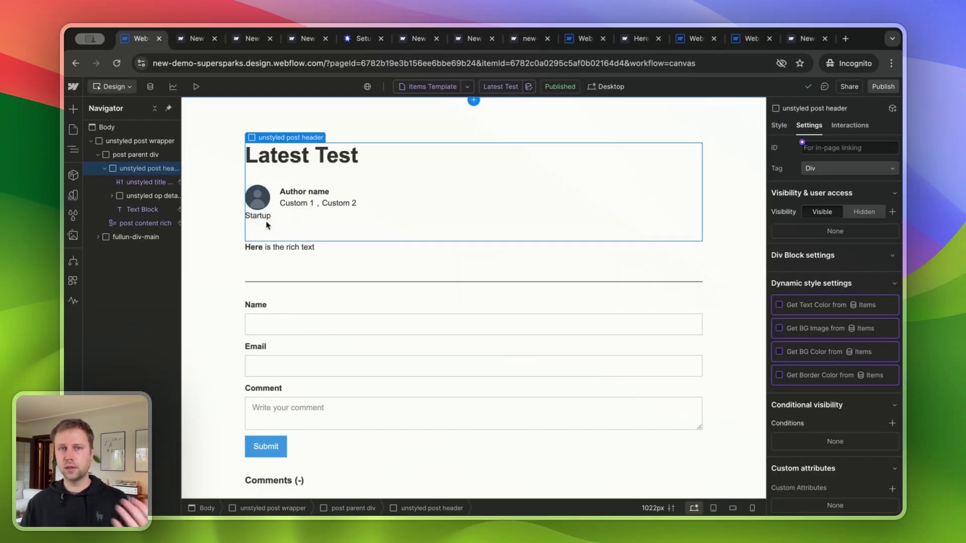
pyautogui.click(265, 218)
pyautogui.click(307, 205)
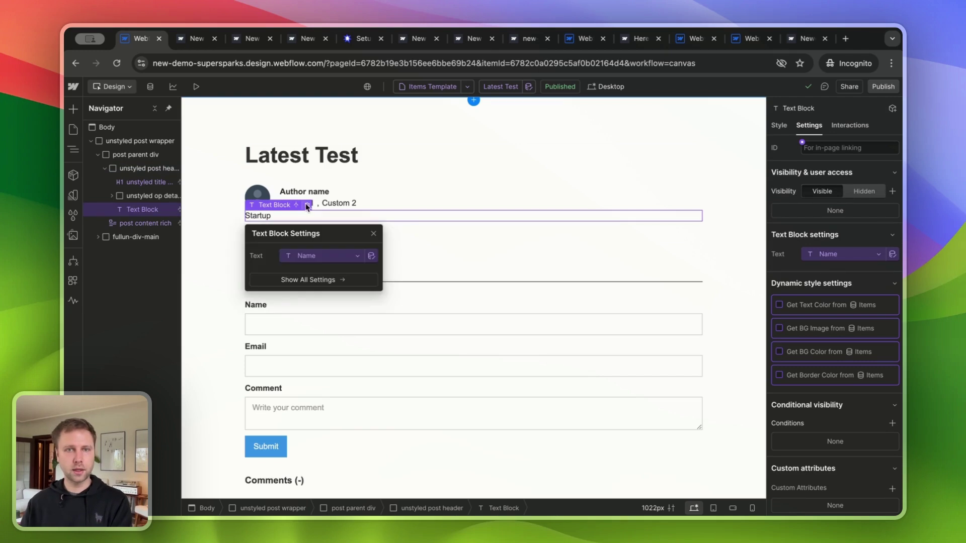
pyautogui.click(304, 258)
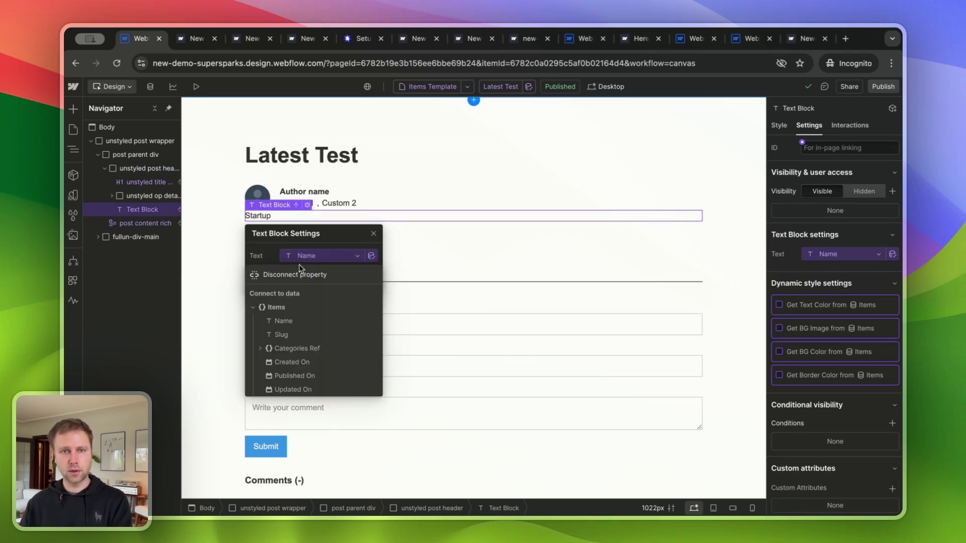
pyautogui.click(270, 349)
pyautogui.press('Escape')
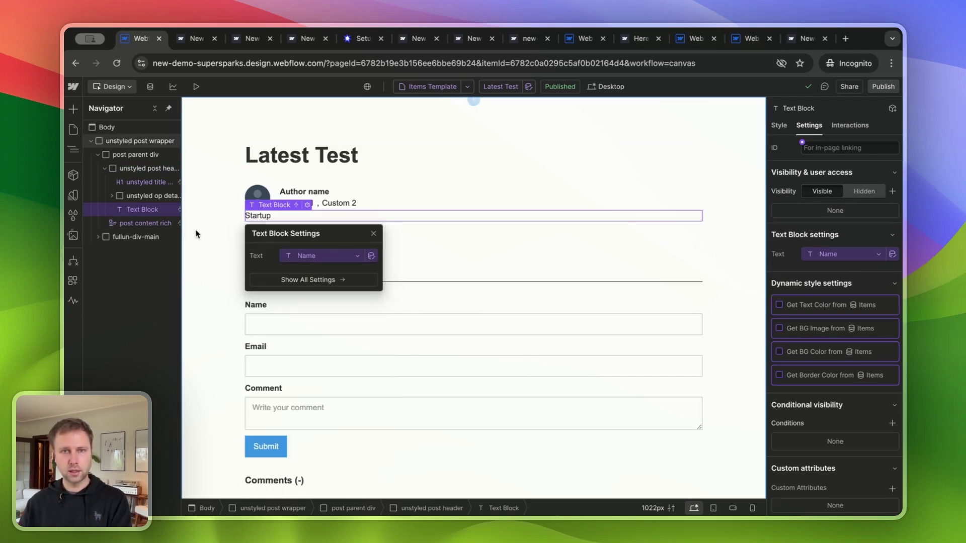
pyautogui.click(373, 234)
# - Reselect the Startup text block and review its text binding options again
pyautogui.click(263, 216)
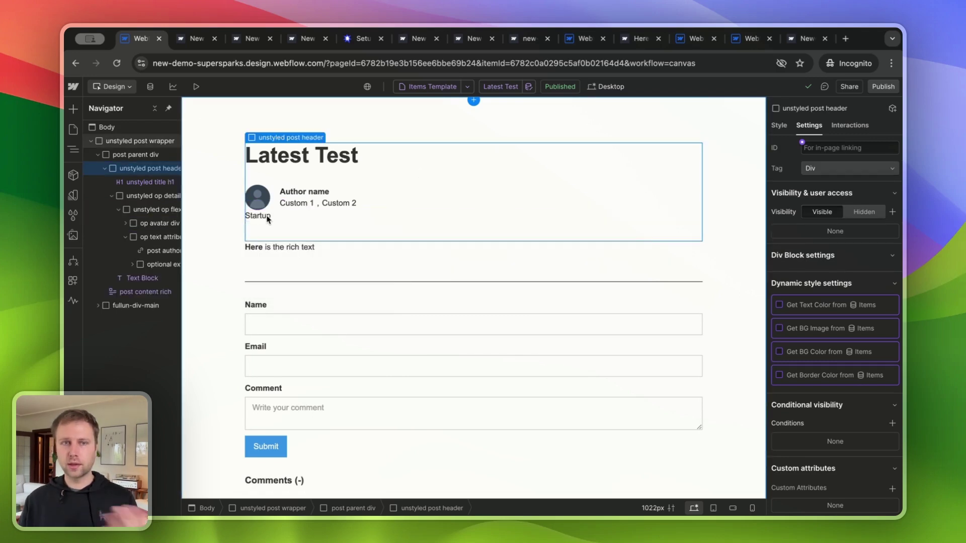
pyautogui.click(268, 217)
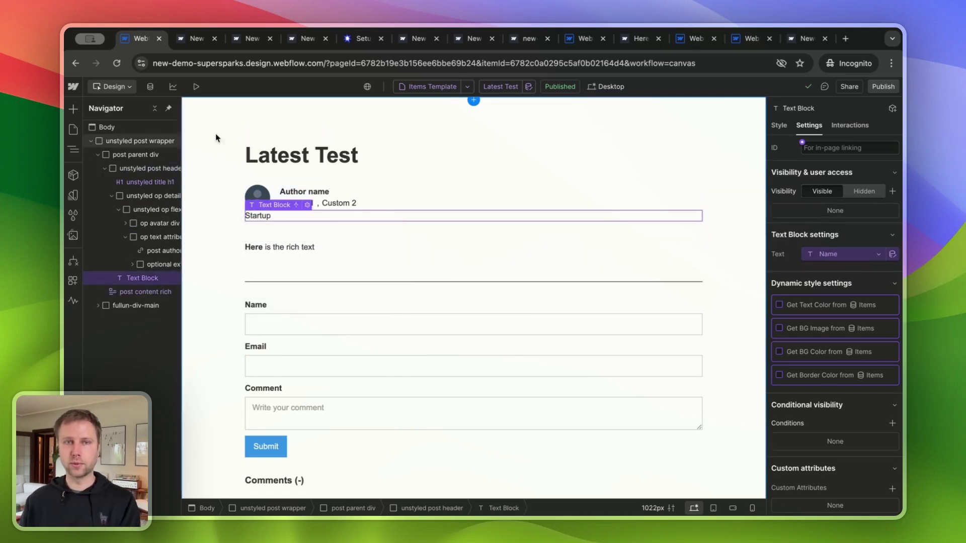
pyautogui.click(307, 205)
pyautogui.click(293, 256)
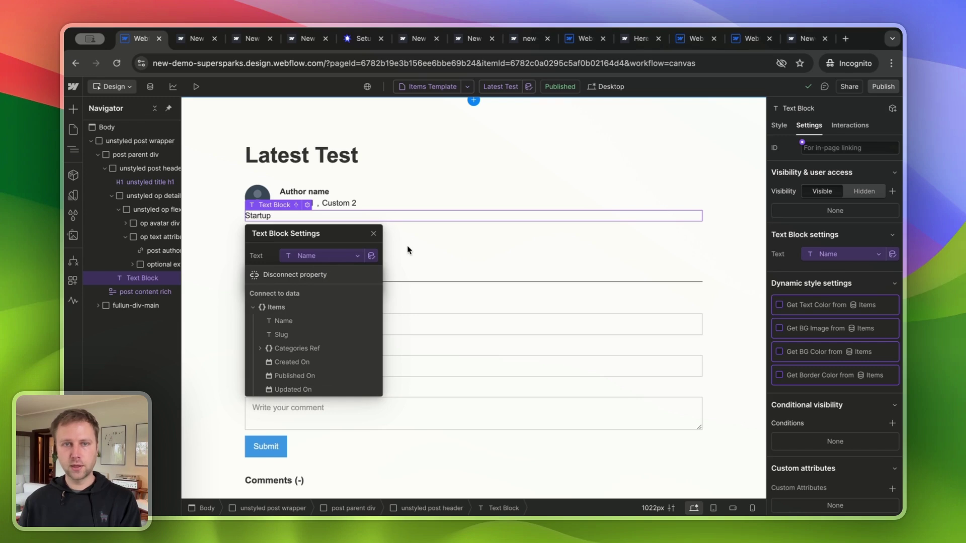
pyautogui.click(641, 40)
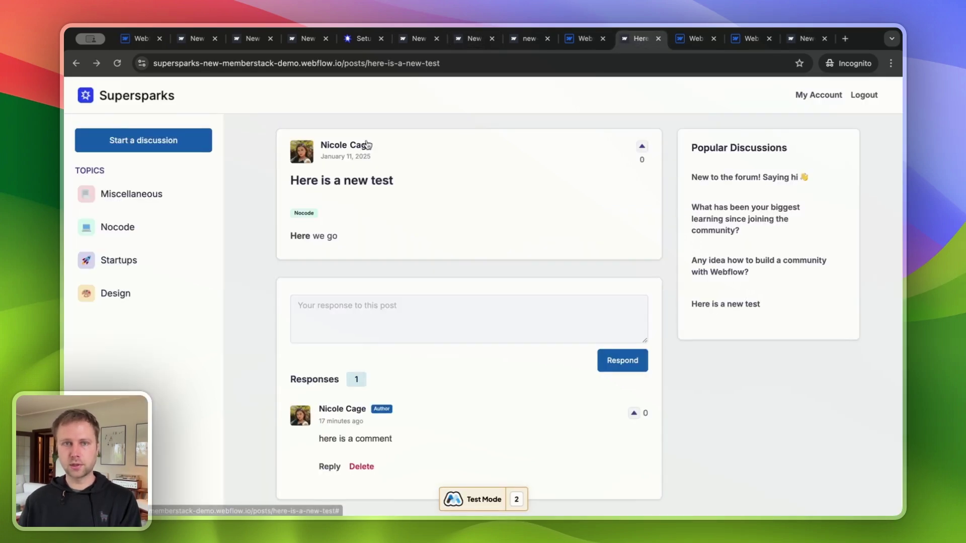
# - Browse the demo forum's Nocode topic page and briefly check the Webflow project
pyautogui.click(304, 213)
pyautogui.click(413, 63)
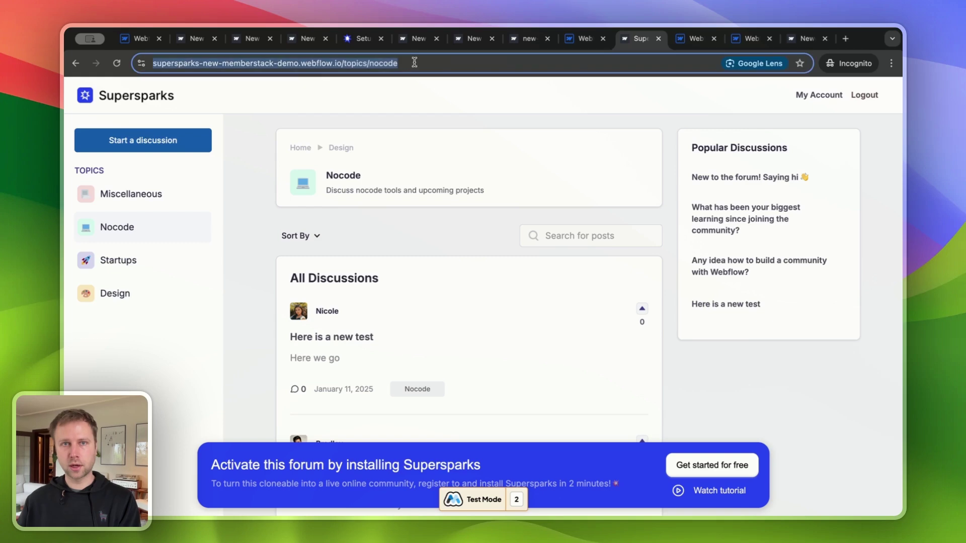
pyautogui.click(608, 38)
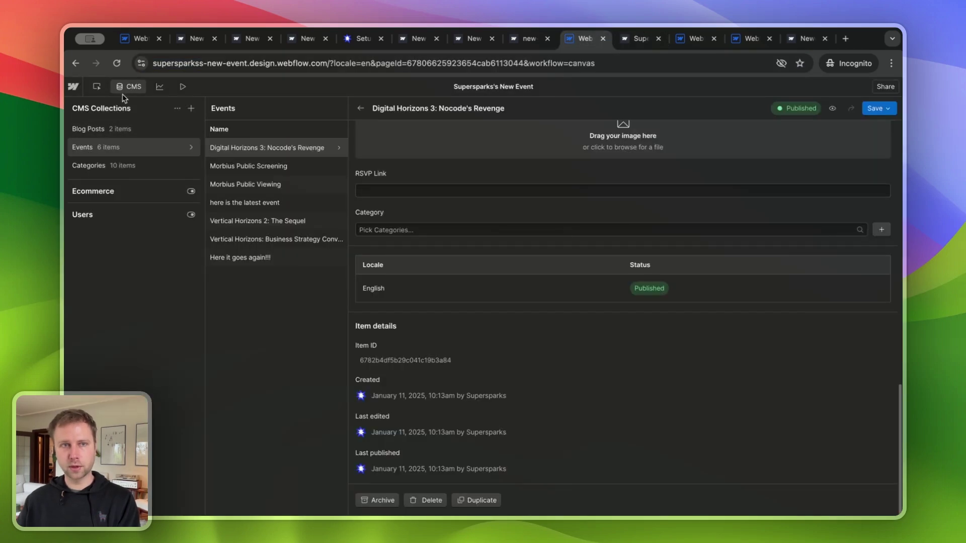
pyautogui.click(123, 93)
pyautogui.click(73, 129)
pyautogui.click(627, 40)
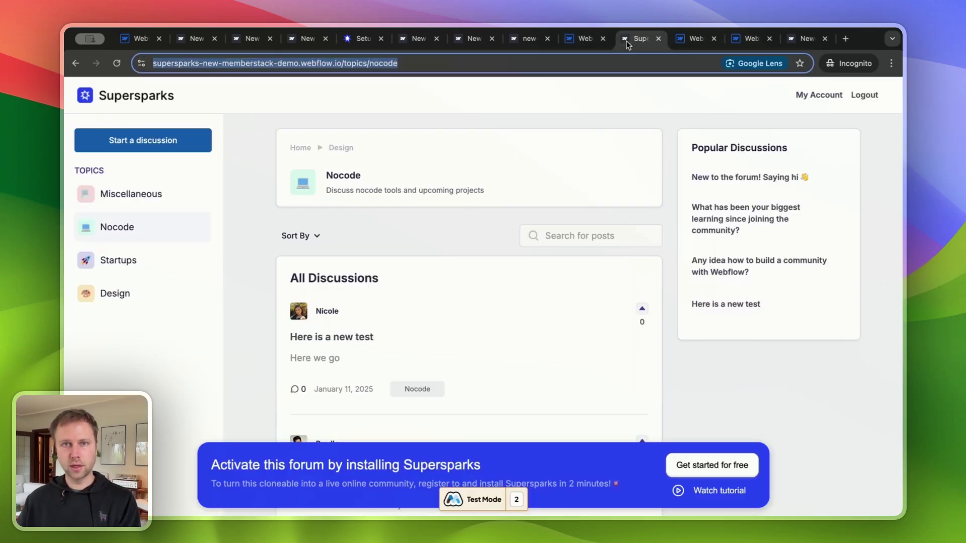
pyautogui.click(296, 290)
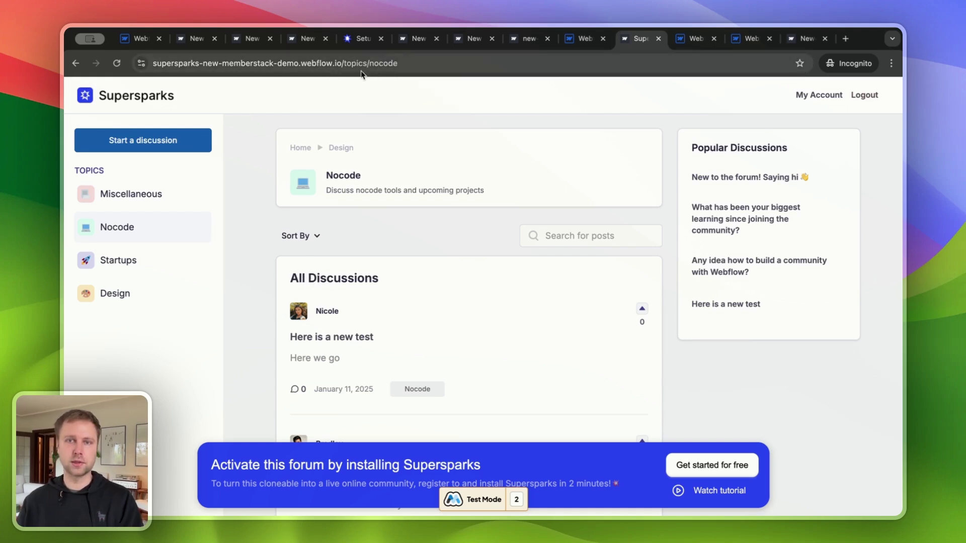
# - Look through the job board's Sales Roles and Head Of Sales pages, ending on the Latest Test post
pyautogui.click(793, 43)
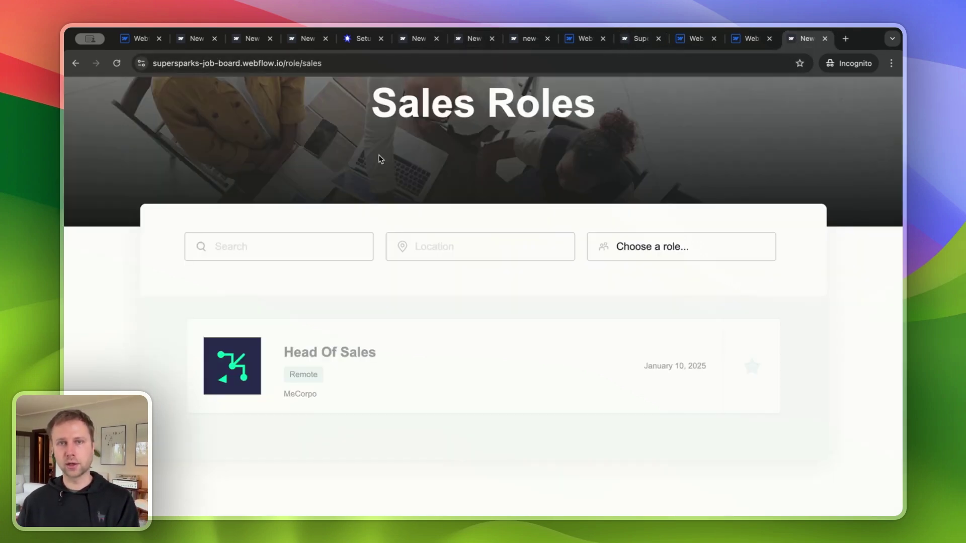
pyautogui.click(76, 63)
pyautogui.scroll(-2, 448, 191)
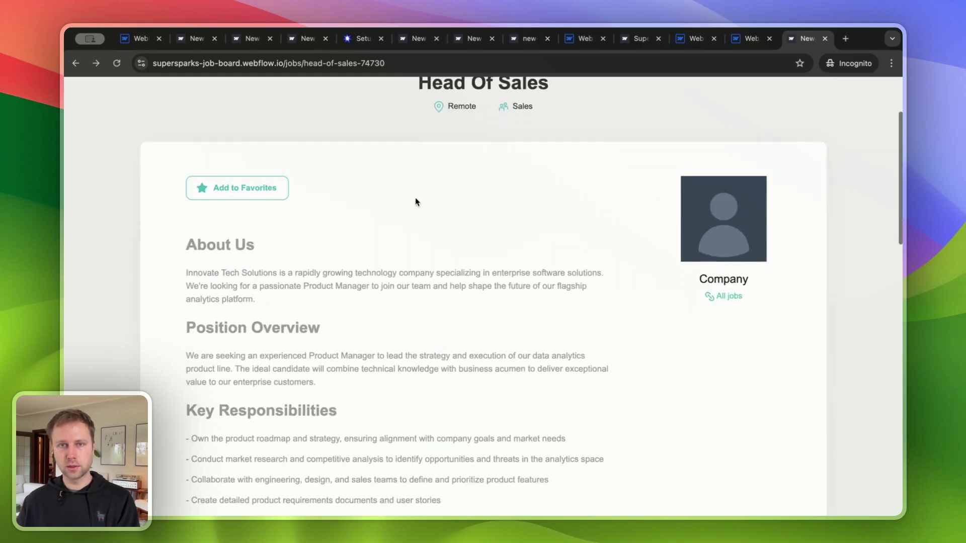
pyautogui.scroll(3, 521, 214)
pyautogui.click(521, 214)
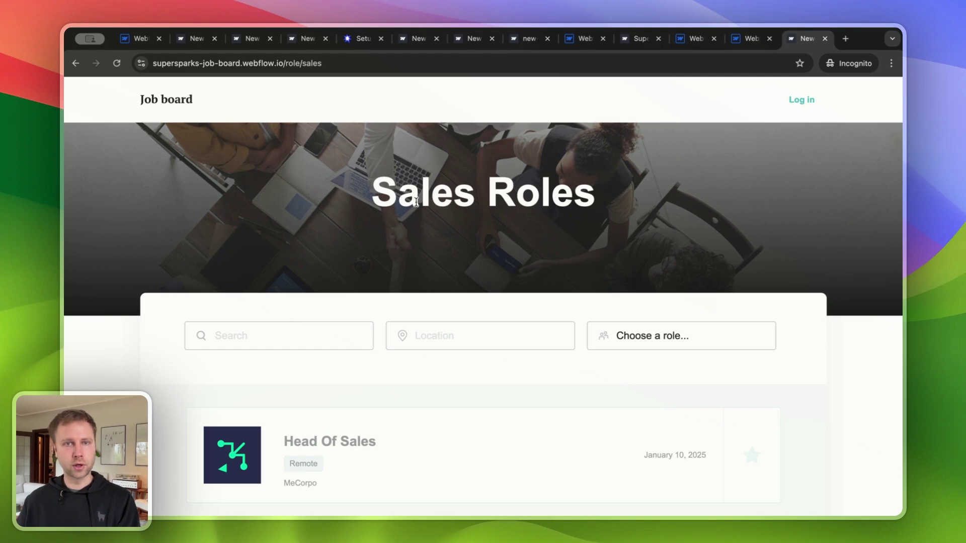
pyautogui.scroll(-3, 321, 249)
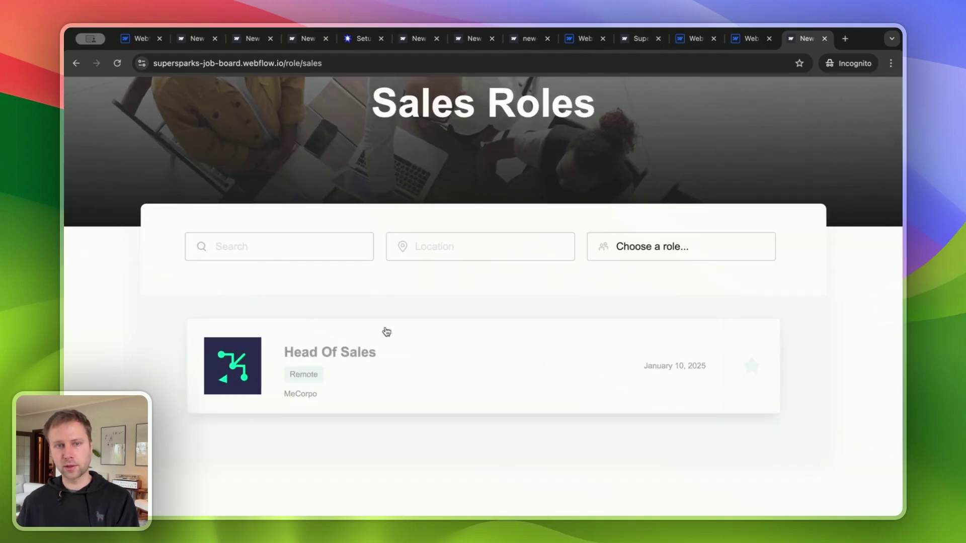
pyautogui.scroll(-2, 272, 362)
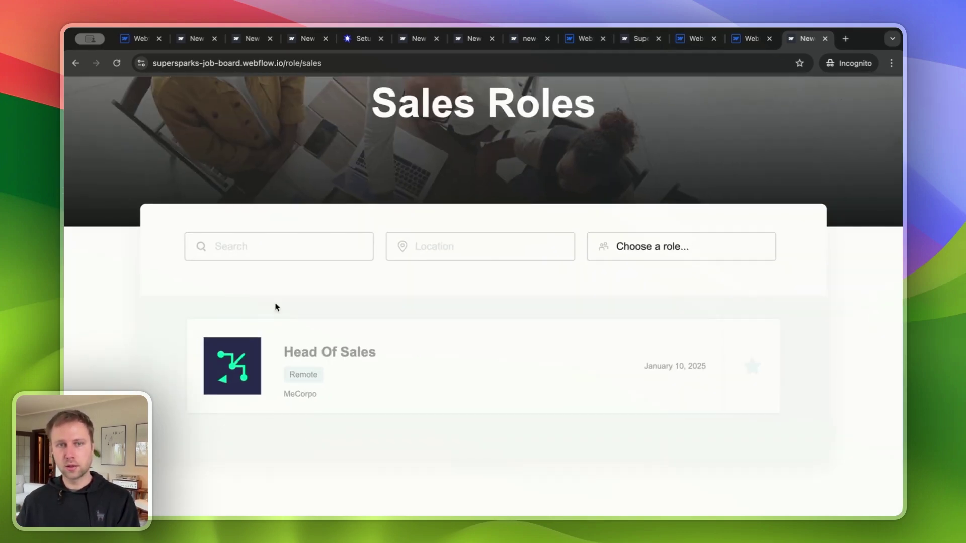
pyautogui.scroll(2, 276, 250)
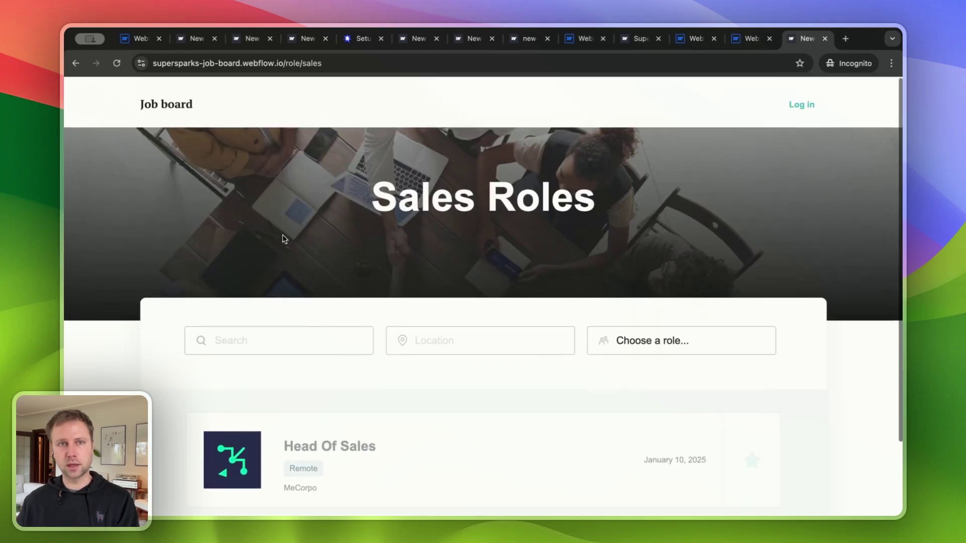
pyautogui.click(190, 39)
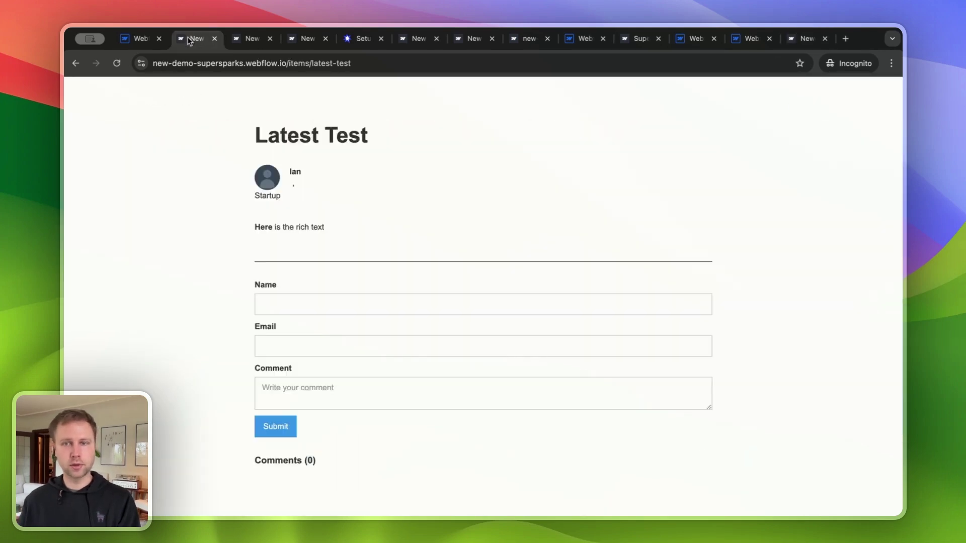
# - Read Supersparks' Custom Fields instructions for custom field 1, then go back to the Webflow Designer
pyautogui.click(252, 39)
pyautogui.click(140, 40)
pyautogui.click(363, 40)
pyautogui.scroll(10, 459, 146)
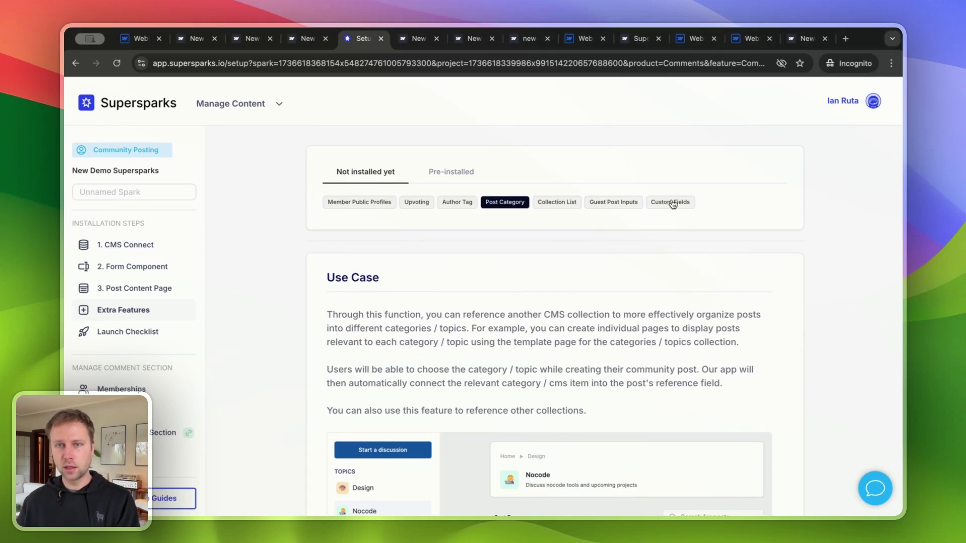
pyautogui.click(670, 202)
pyautogui.scroll(-5, 503, 246)
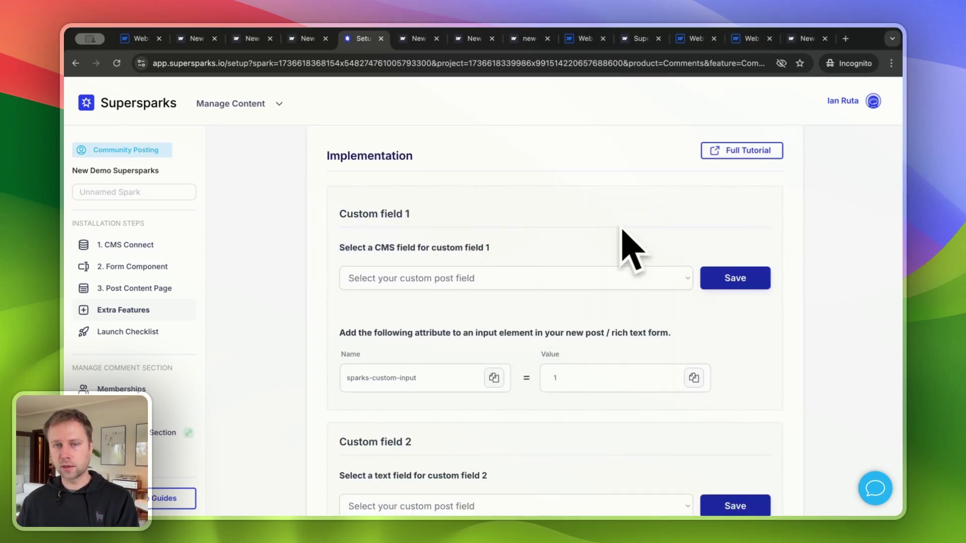
pyautogui.click(129, 40)
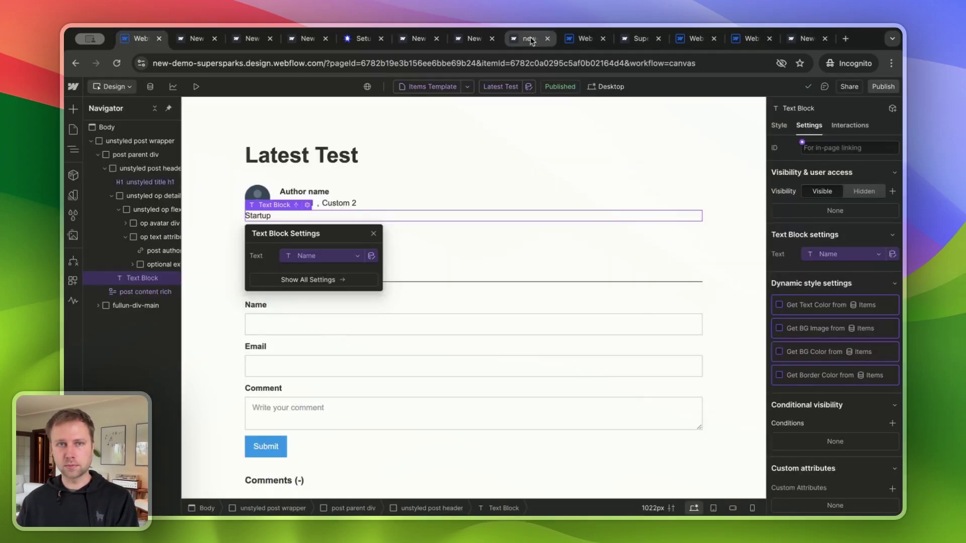
# - Open the New Post page in the Designer, then switch to the example event form project
pyautogui.click(73, 134)
pyautogui.click(117, 184)
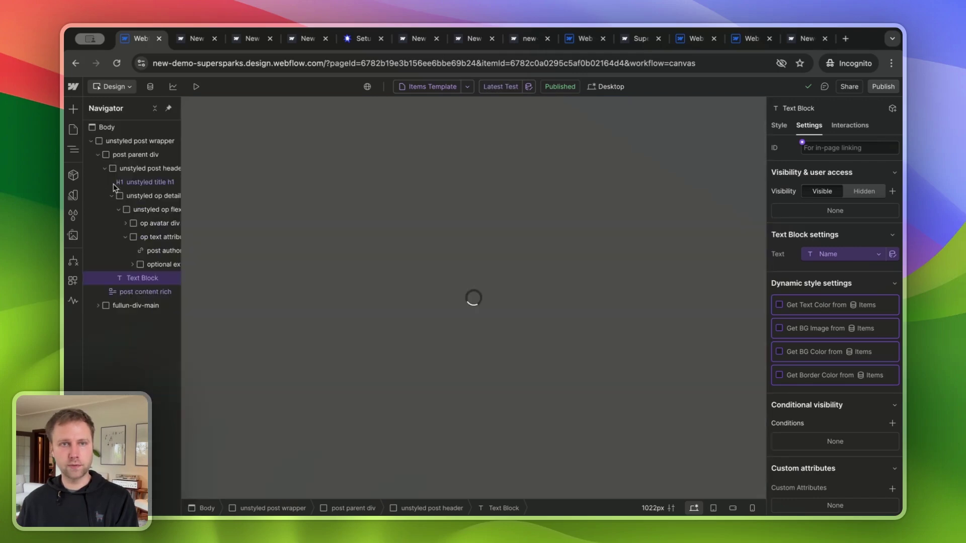
pyautogui.click(627, 39)
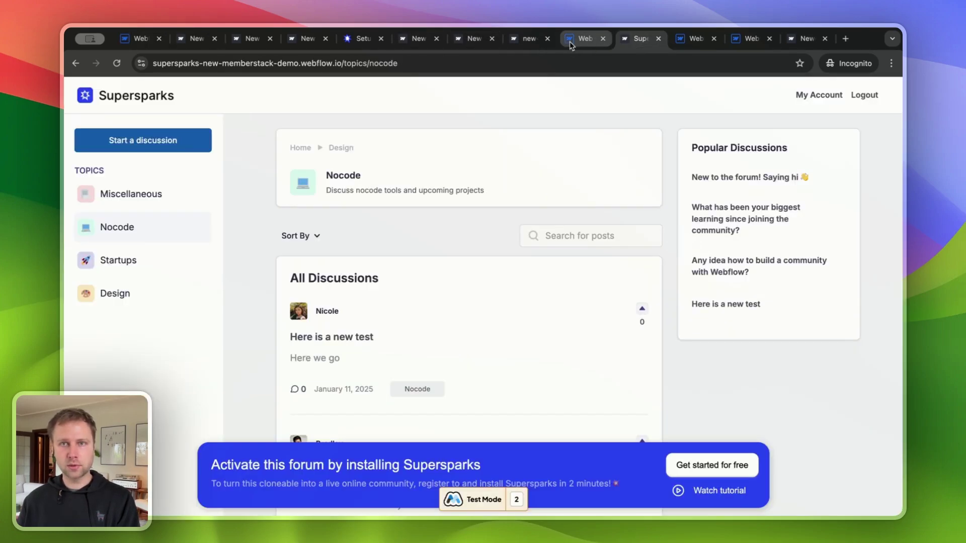
pyautogui.click(578, 40)
pyautogui.scroll(5, 371, 217)
# - Inspect the event form's Location, date and name/email inputs, then return to the New Post form
pyautogui.click(528, 322)
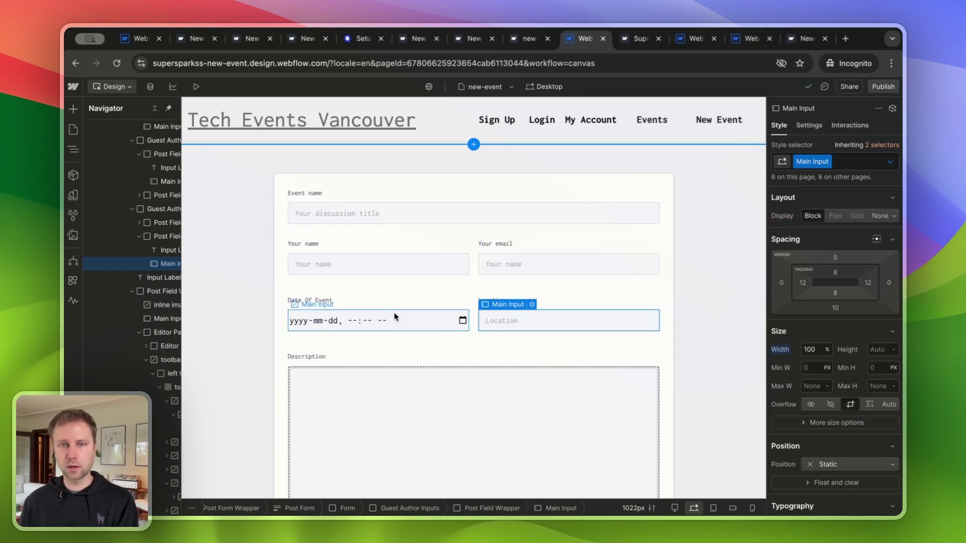
pyautogui.click(383, 319)
pyautogui.click(536, 321)
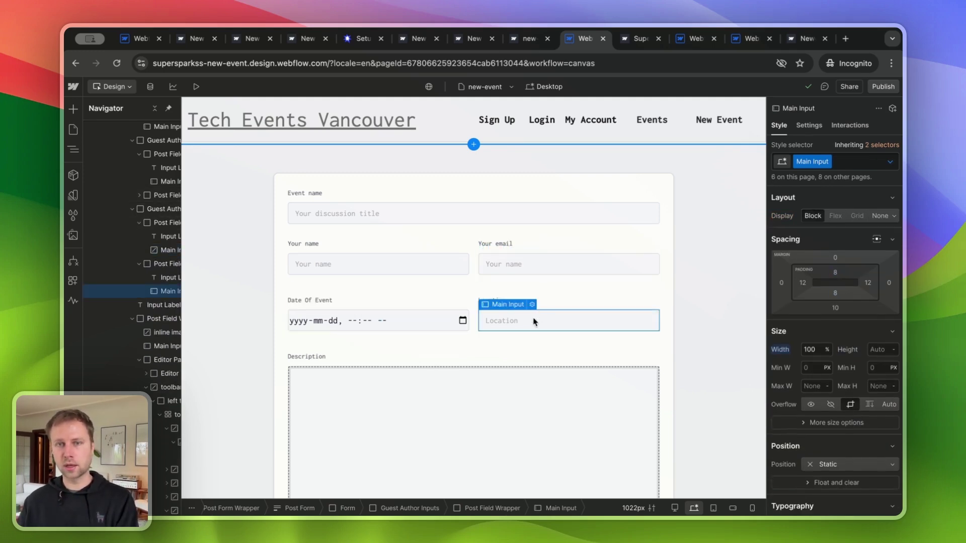
pyautogui.click(531, 305)
pyautogui.click(523, 293)
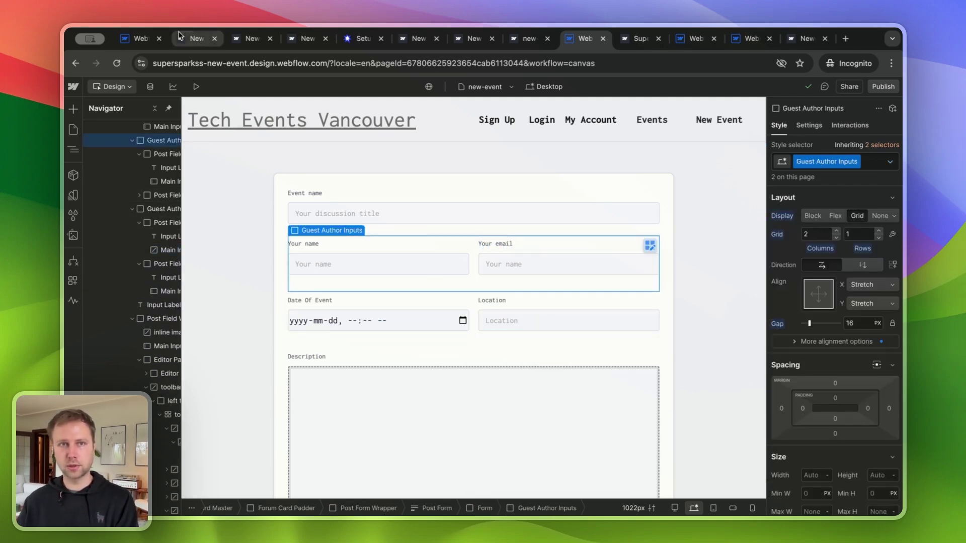
pyautogui.click(186, 40)
pyautogui.click(134, 38)
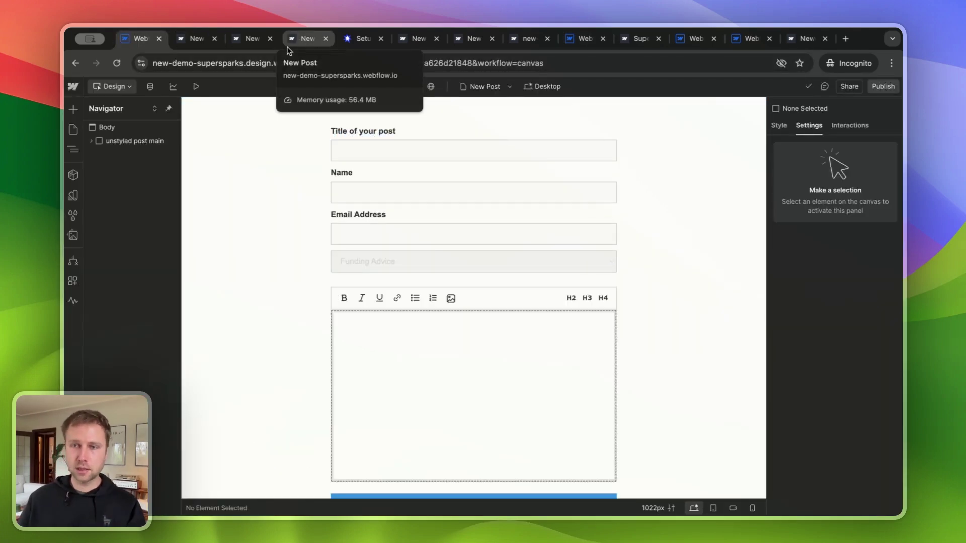
# - Add a text field with placeholder Location to the New Post form, right below Email Address
pyautogui.click(367, 249)
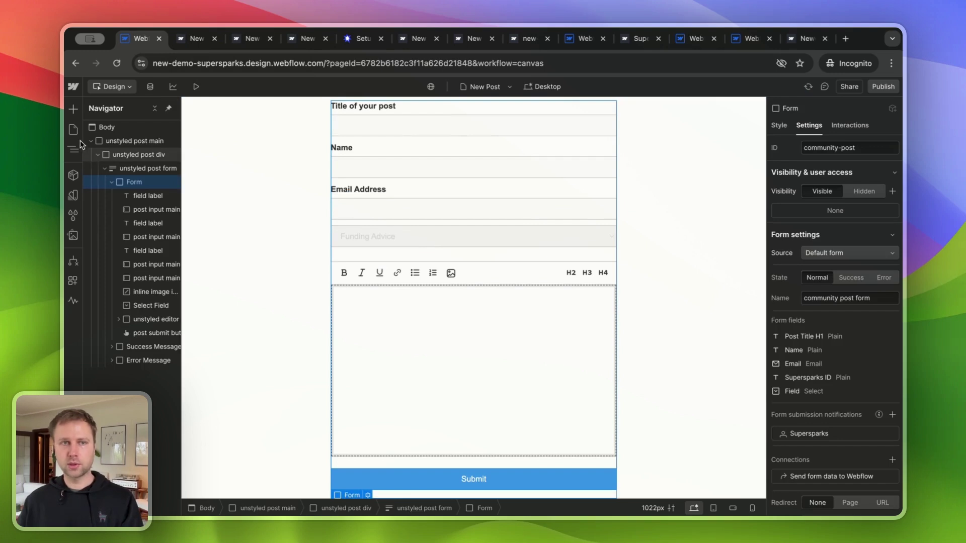
pyautogui.press('a')
pyautogui.scroll(-3, 130, 251)
pyautogui.scroll(-5, 130, 251)
pyautogui.click(201, 239)
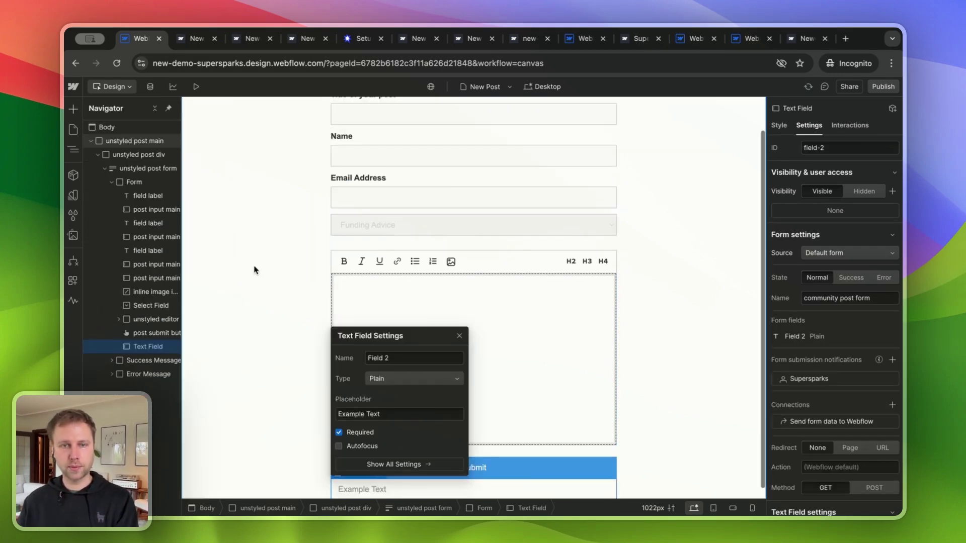
pyautogui.moveTo(135, 346); pyautogui.dragTo(140, 281)
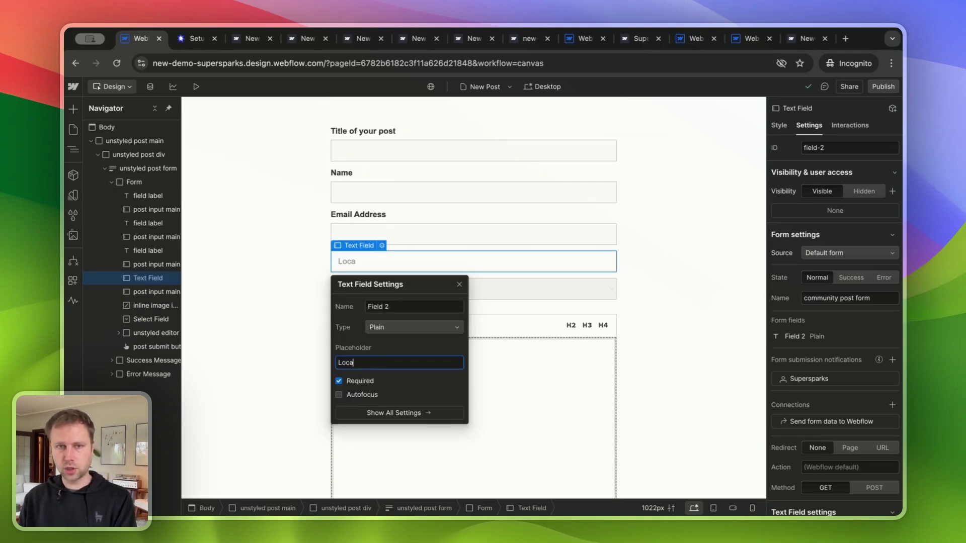
pyautogui.click(460, 284)
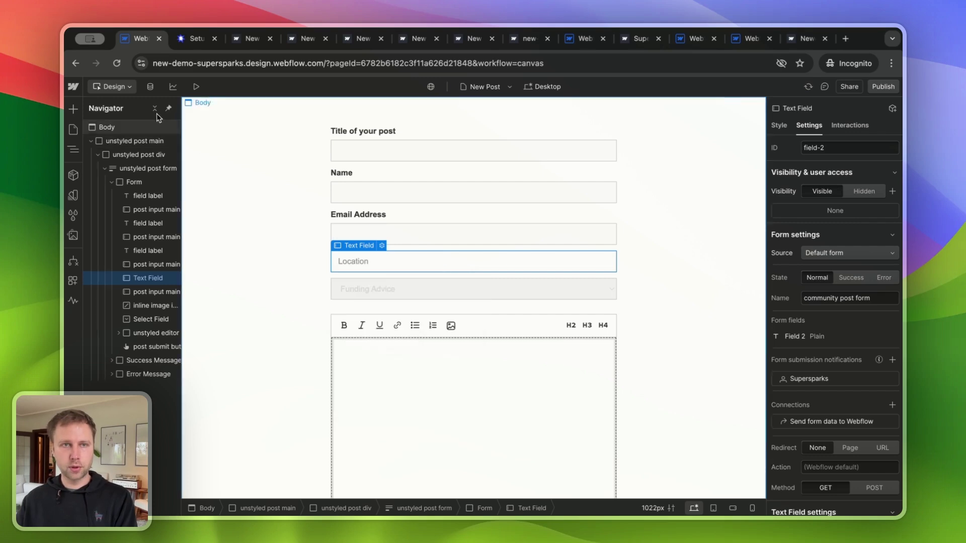
pyautogui.click(150, 87)
# - Draft a plain-text 'Location' field in the Items collection, then view Supersparks' Custom Fields instructions
pyautogui.click(140, 148)
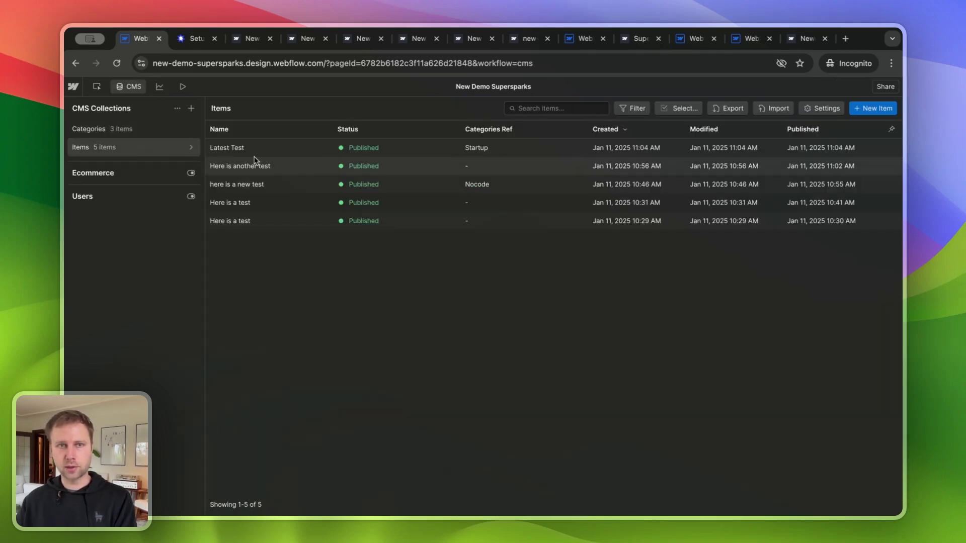
pyautogui.click(190, 147)
pyautogui.click(244, 413)
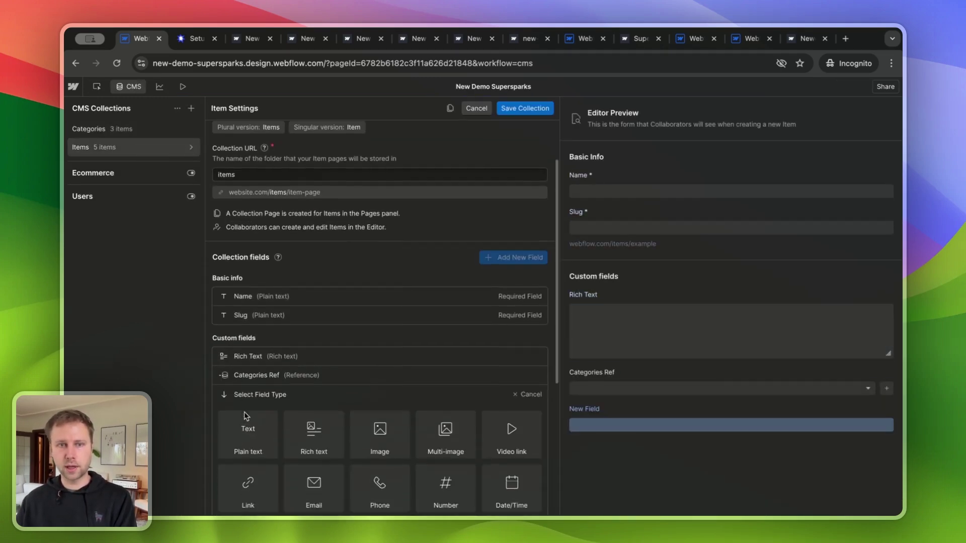
pyautogui.click(239, 215)
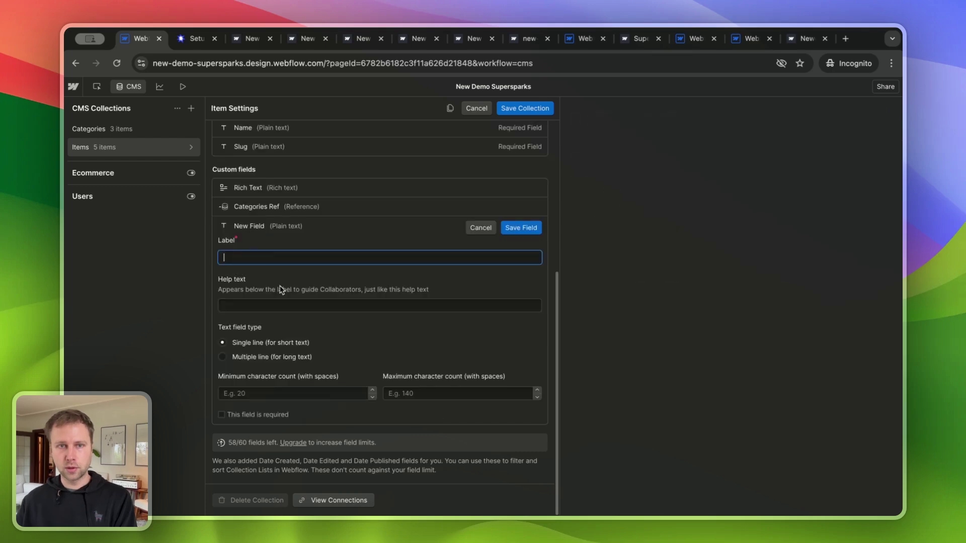
pyautogui.write('Location')
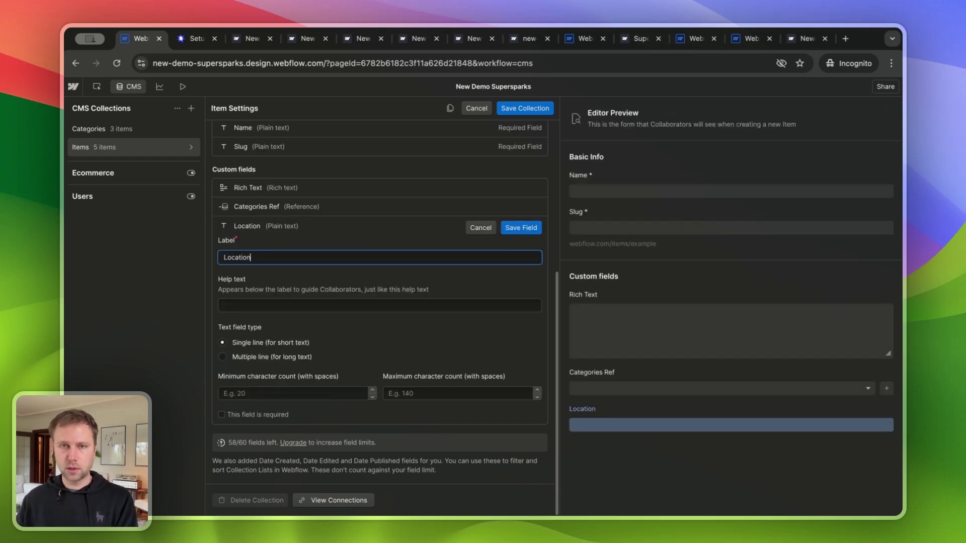
pyautogui.hotkey('ctrl', 'Tab')
pyautogui.click(675, 207)
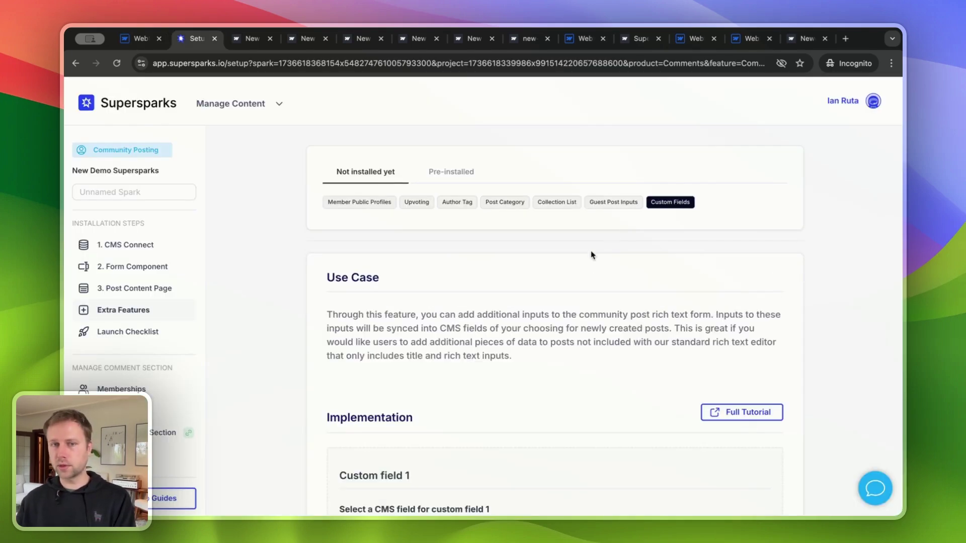
# - Choose Location as the CMS field for Supersparks custom field 1
pyautogui.scroll(-4, 553, 287)
pyautogui.scroll(4, 533, 272)
pyautogui.scroll(-4, 654, 219)
pyautogui.scroll(4, 625, 209)
pyautogui.scroll(-4, 410, 303)
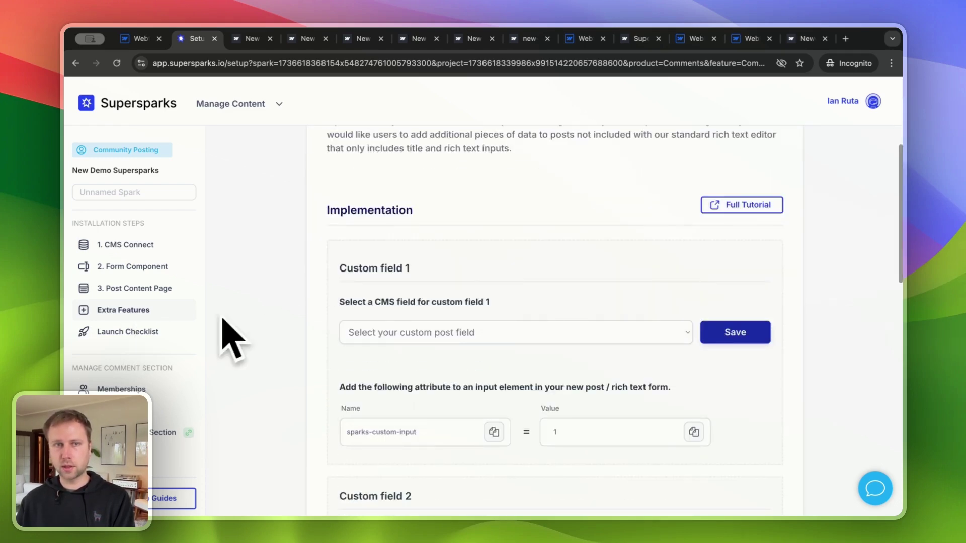
pyautogui.scroll(-3, 418, 251)
pyautogui.click(416, 154)
pyautogui.click(381, 198)
# - Save the Location mapping, copy the sparks-custom-input attribute name, and return to Webflow
pyautogui.scroll(3, 539, 261)
pyautogui.scroll(-3, 539, 260)
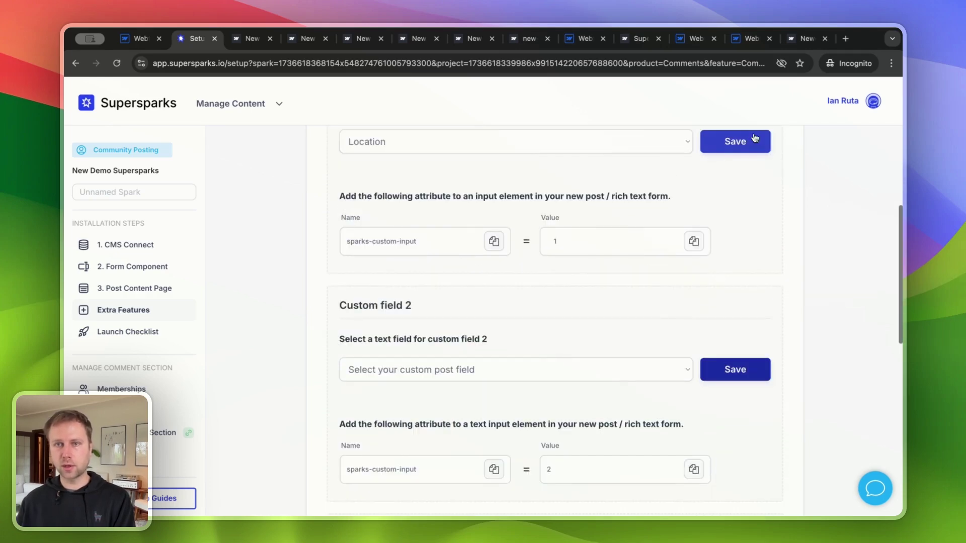
pyautogui.click(729, 148)
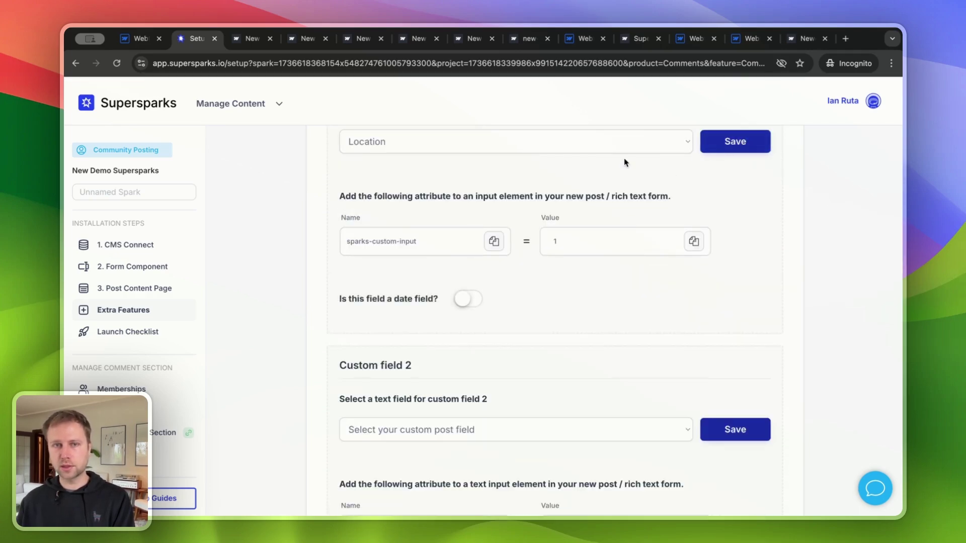
pyautogui.click(495, 242)
pyautogui.click(136, 39)
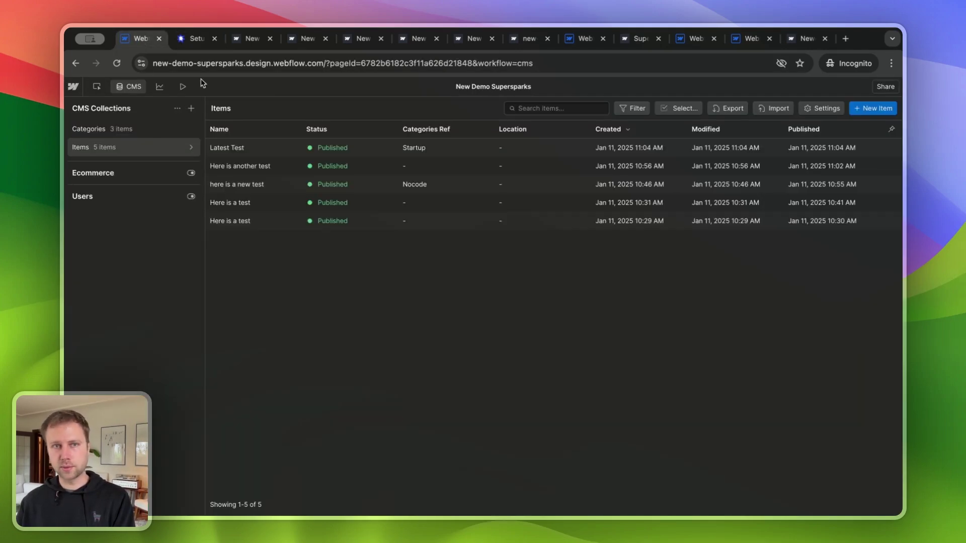
# - Make the Location text field optional and give it the attribute sparks-custom-input = 1
pyautogui.click(125, 87)
pyautogui.scroll(-2, 365, 242)
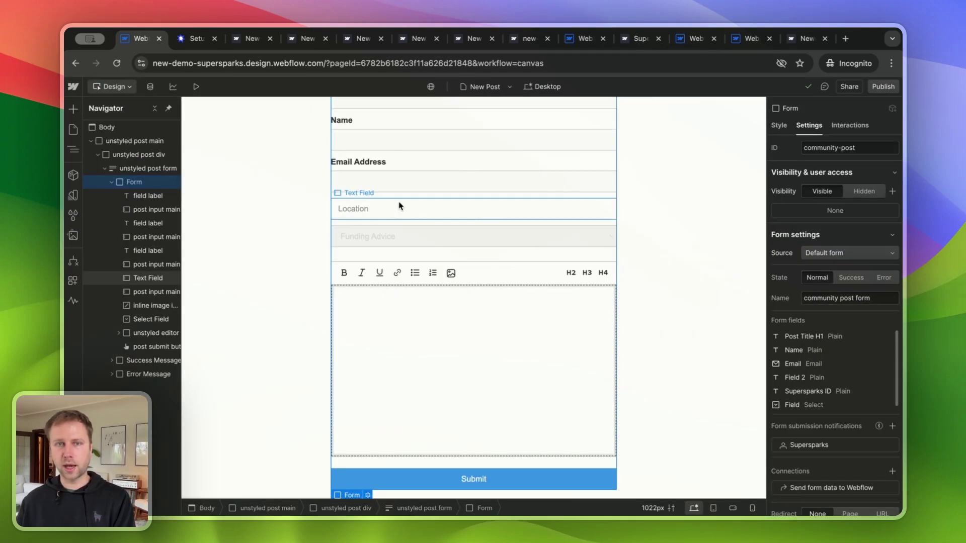
pyautogui.click(265, 207)
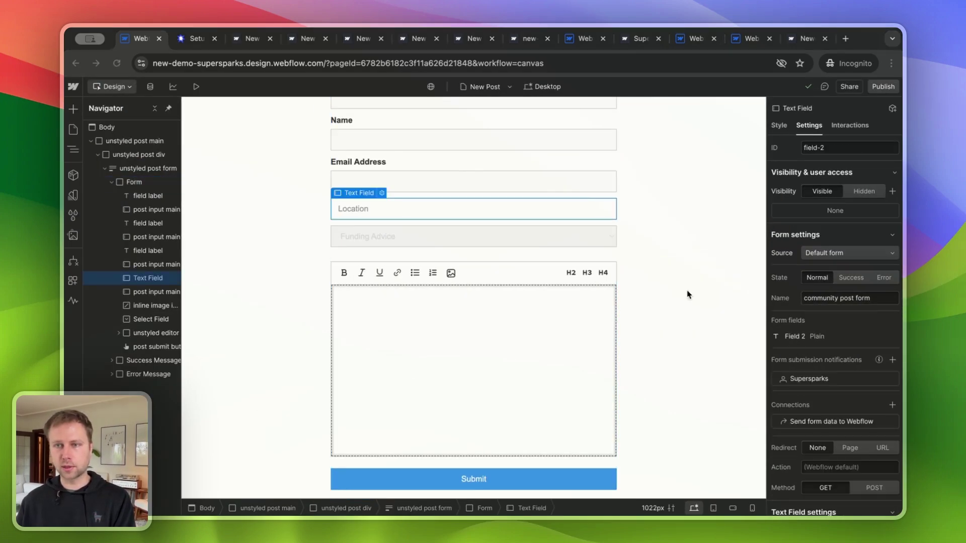
pyautogui.click(892, 400)
pyautogui.click(790, 375)
pyautogui.click(774, 343)
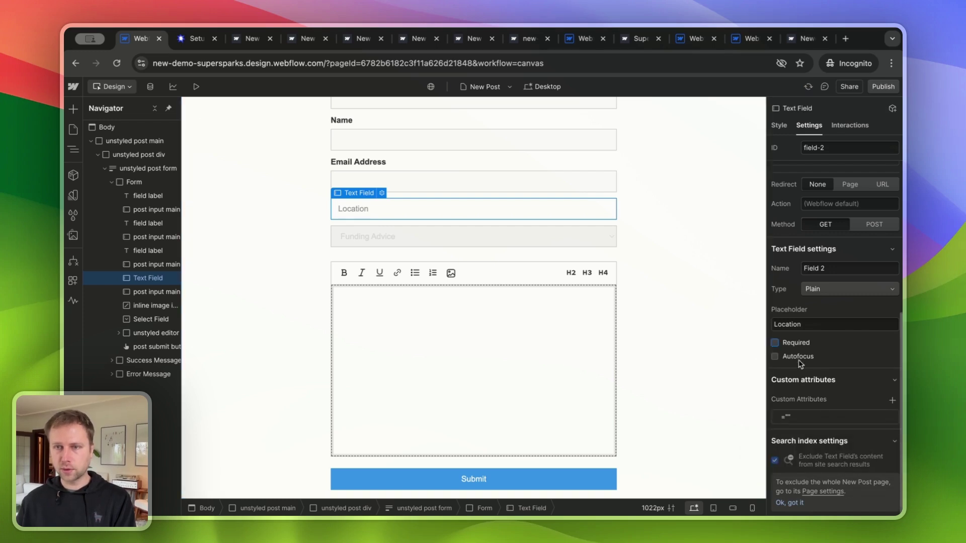
pyautogui.click(815, 421)
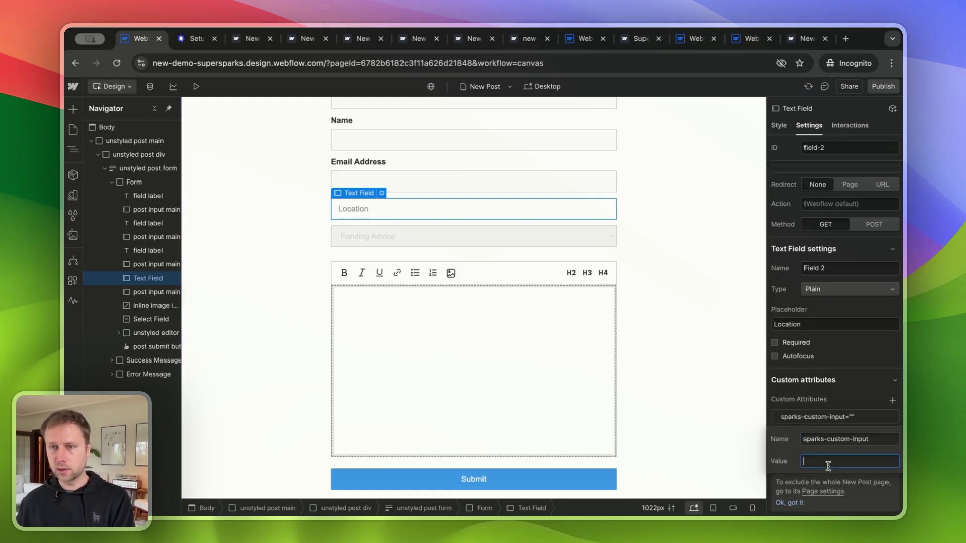
pyautogui.press('Return')
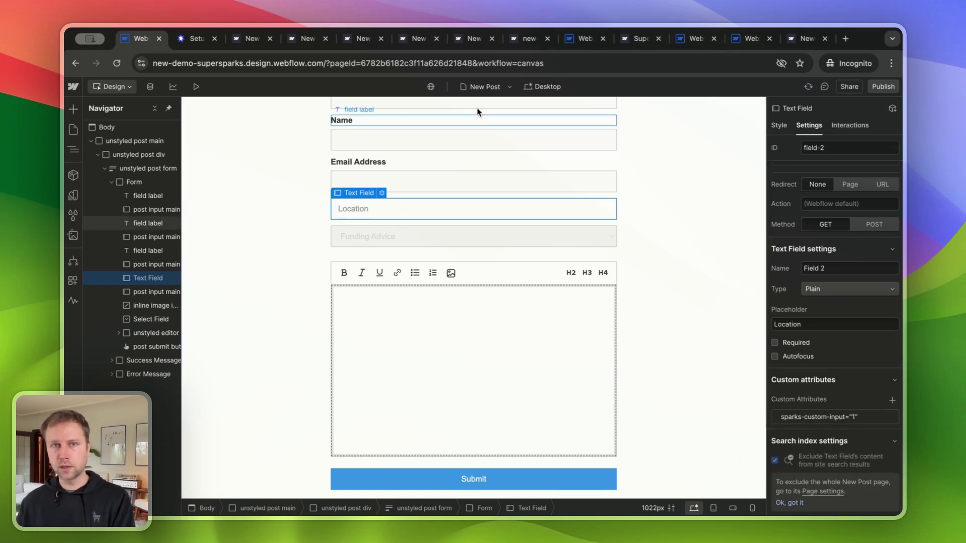
# - Glance at Supersparks, then open the Tech Events Vancouver form and select its date input
pyautogui.click(193, 38)
pyautogui.scroll(2, 455, 185)
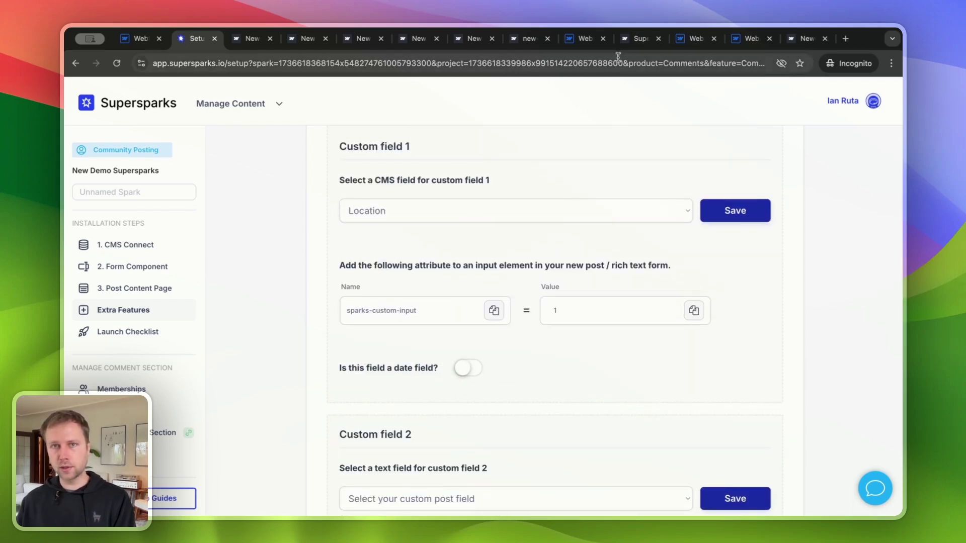
pyautogui.click(585, 38)
pyautogui.click(353, 318)
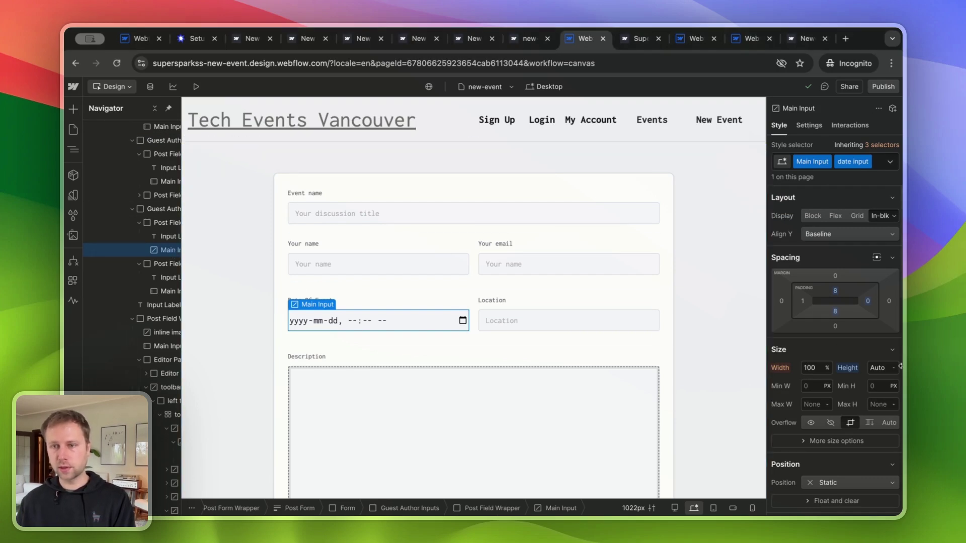
# - Open the example date input's settings and inspect its type = date and datetime-local attributes
pyautogui.scroll(-10, 835, 251)
pyautogui.scroll(6, 830, 201)
pyautogui.click(809, 125)
pyautogui.scroll(-10, 820, 255)
pyautogui.click(815, 370)
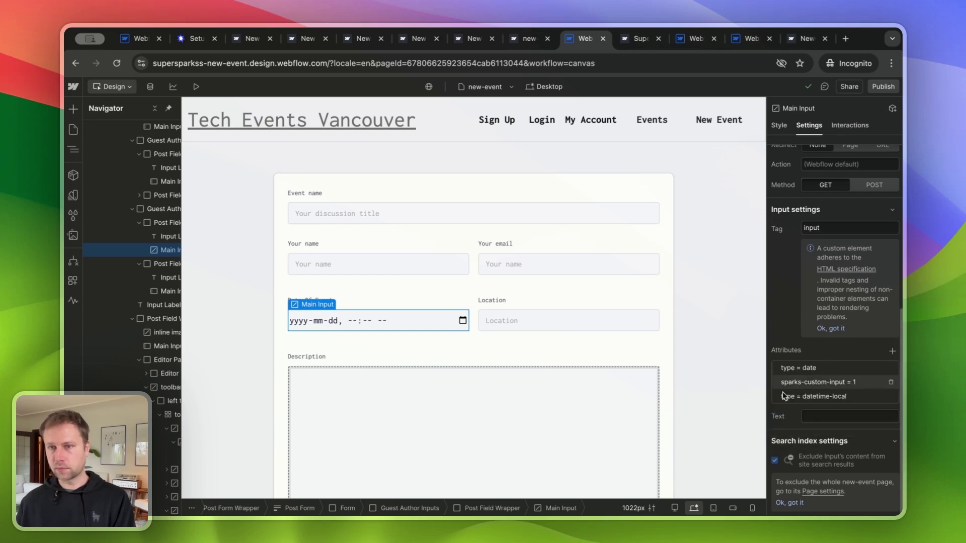
pyautogui.click(835, 397)
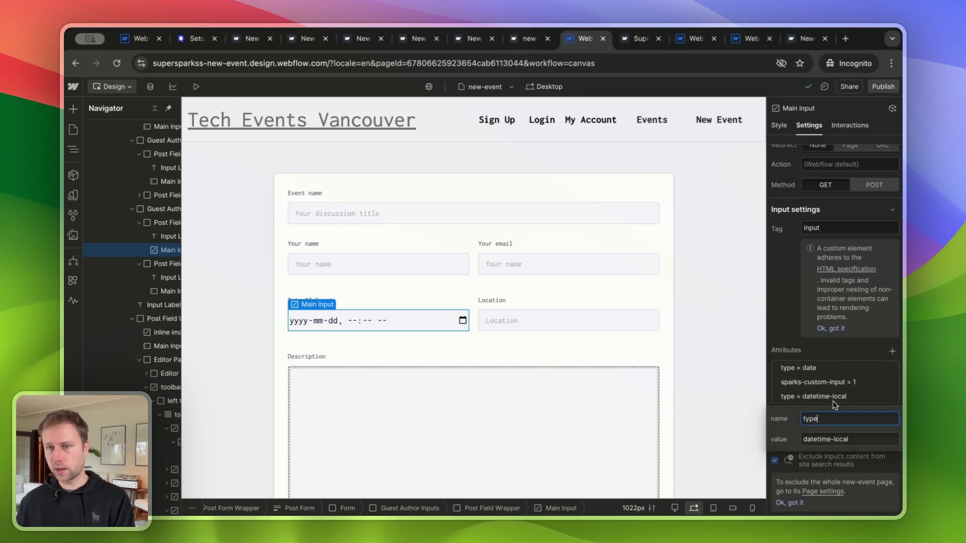
# - Recheck the datetime-local attribute, then open the New Demo Supersparks project's CMS collections
pyautogui.click(816, 393)
pyautogui.click(816, 396)
pyautogui.click(814, 398)
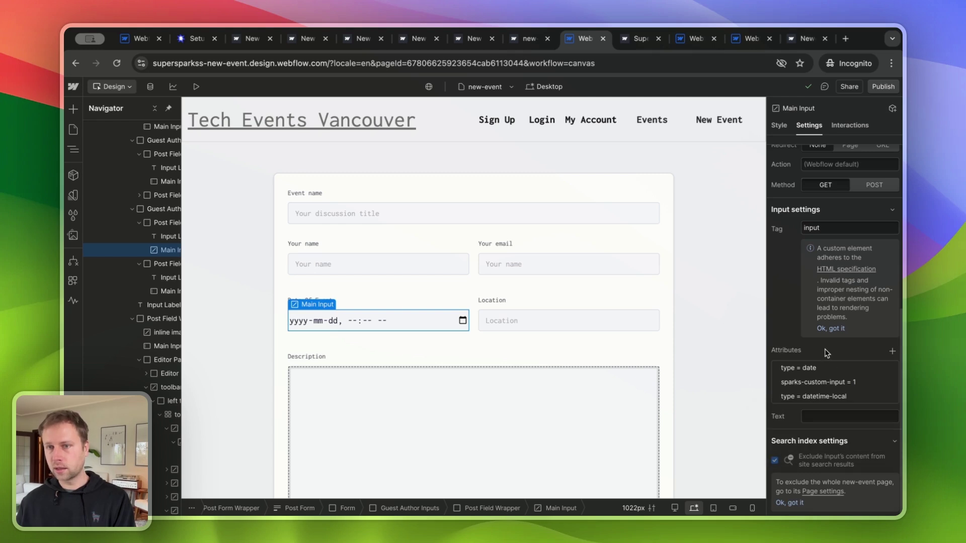
pyautogui.click(810, 398)
pyautogui.click(815, 396)
pyautogui.click(813, 398)
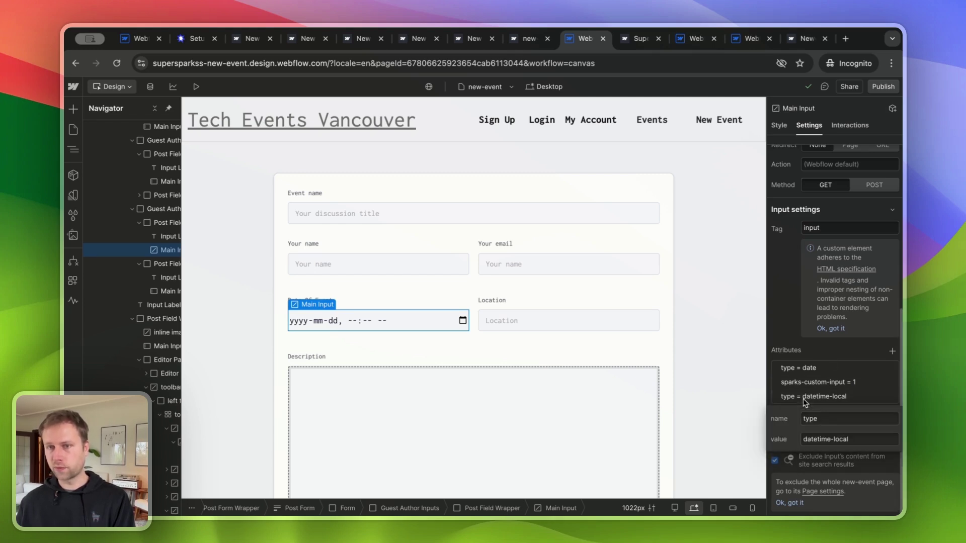
pyautogui.click(136, 39)
pyautogui.click(150, 87)
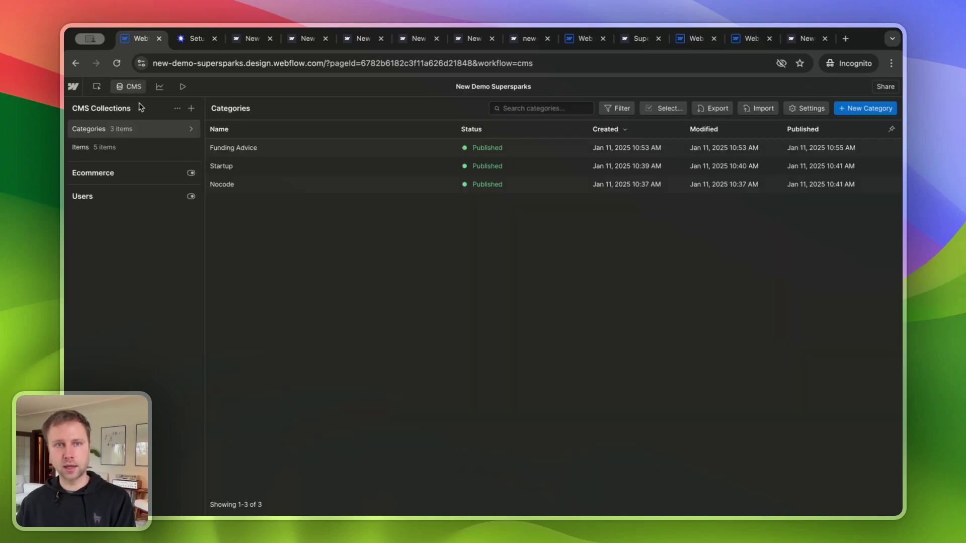
# - Open the Items collection and confirm Supersparks custom field 1 still maps to Location
pyautogui.click(112, 151)
pyautogui.click(193, 39)
pyautogui.moveTo(280, 143)
pyautogui.click(391, 211)
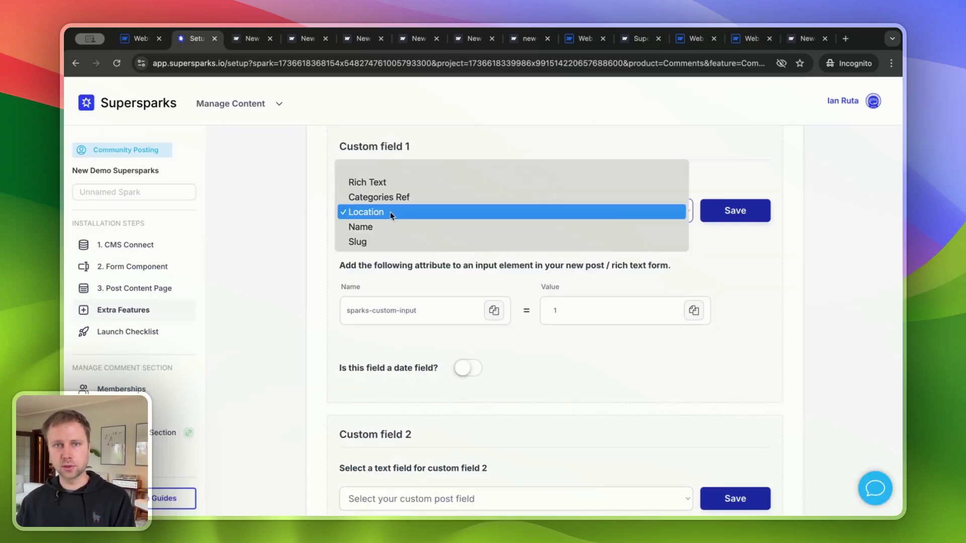
pyautogui.click(143, 55)
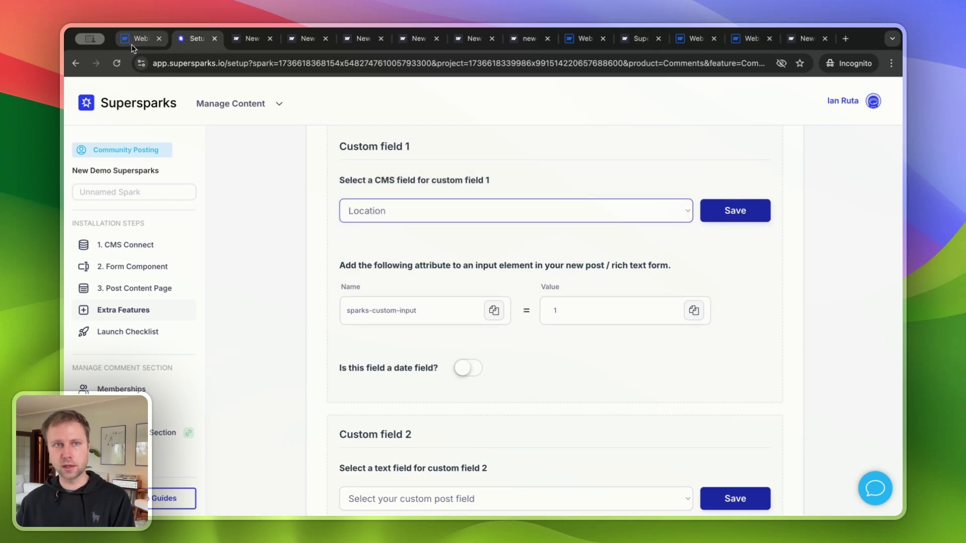
pyautogui.click(131, 45)
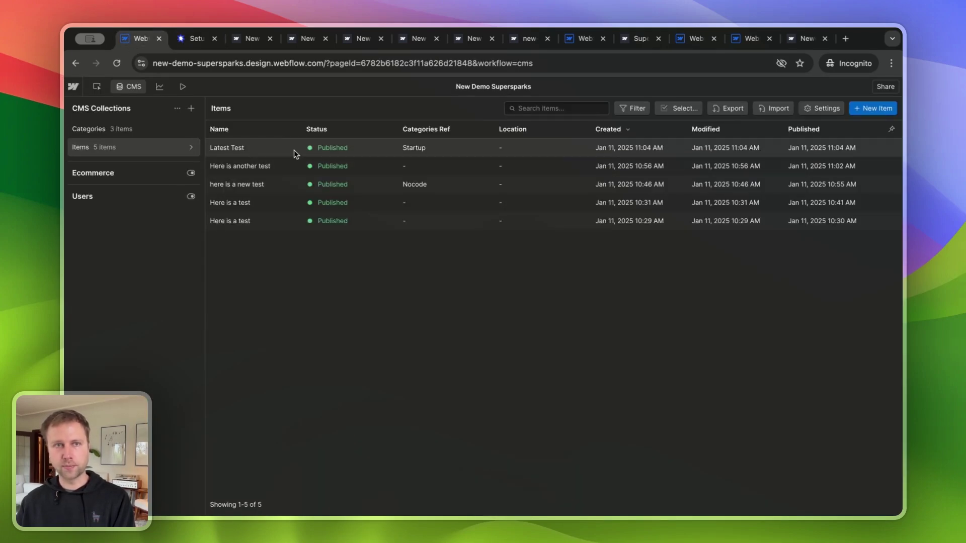
# - Recheck the custom field 1 list keeps Location, then return to the Webflow Designer
pyautogui.click(194, 38)
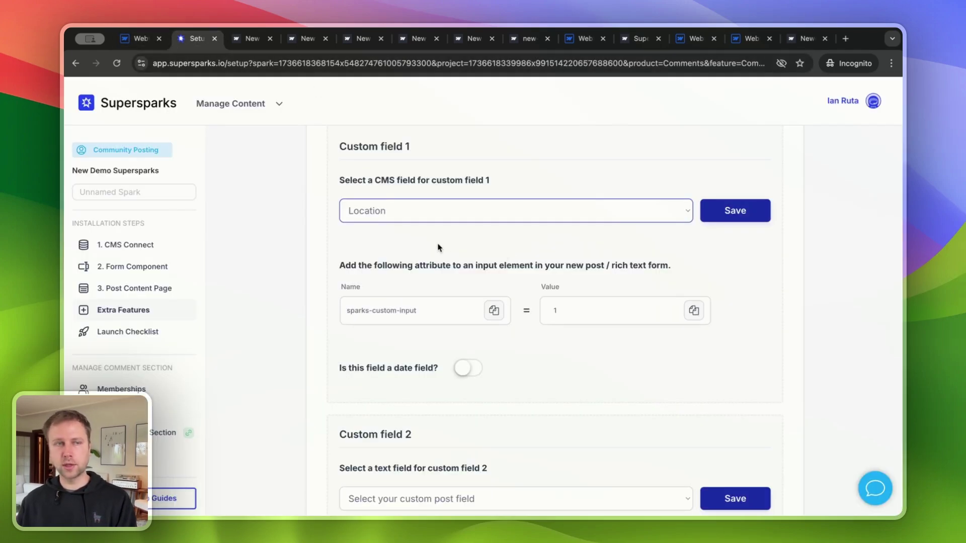
pyautogui.click(370, 176)
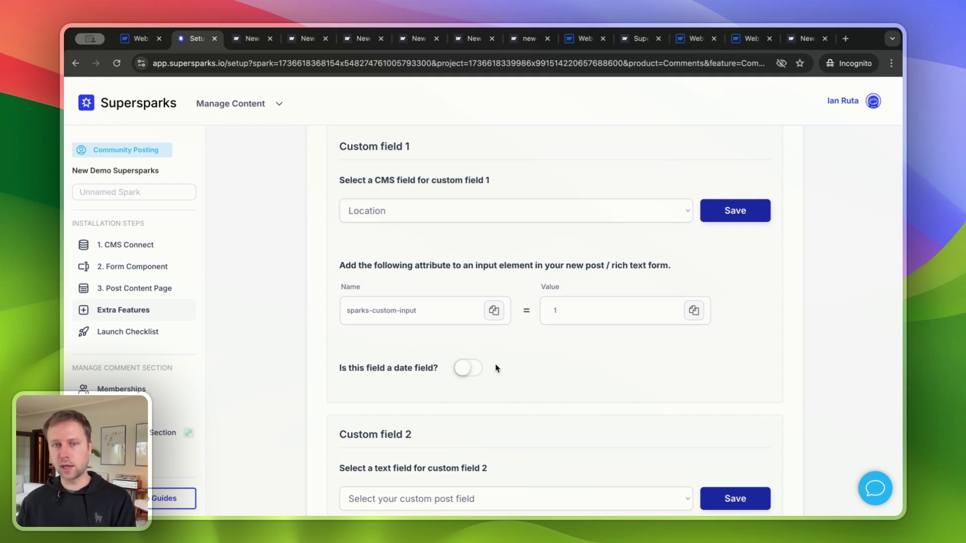
pyautogui.scroll(-2, 490, 367)
pyautogui.scroll(2, 347, 266)
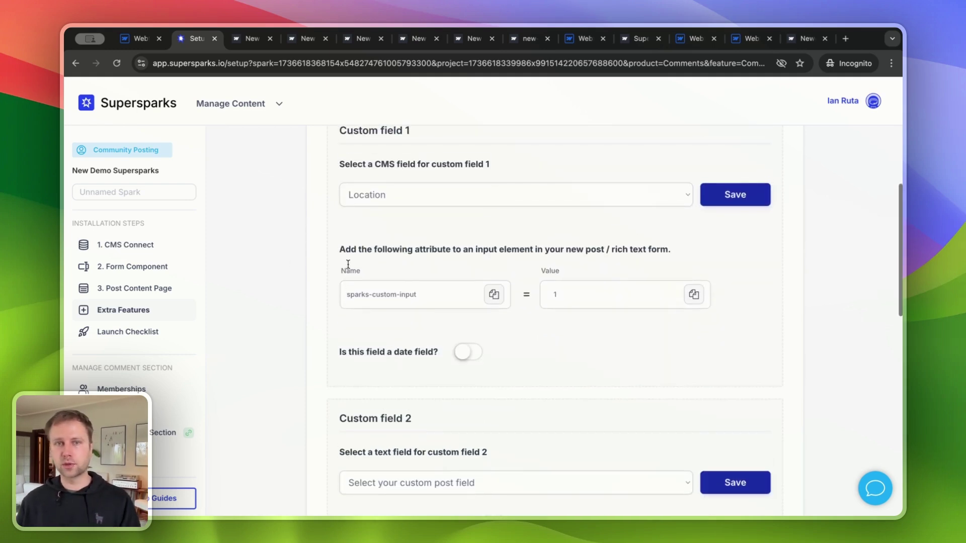
pyautogui.click(373, 197)
pyautogui.click(302, 189)
pyautogui.click(370, 195)
pyautogui.click(288, 200)
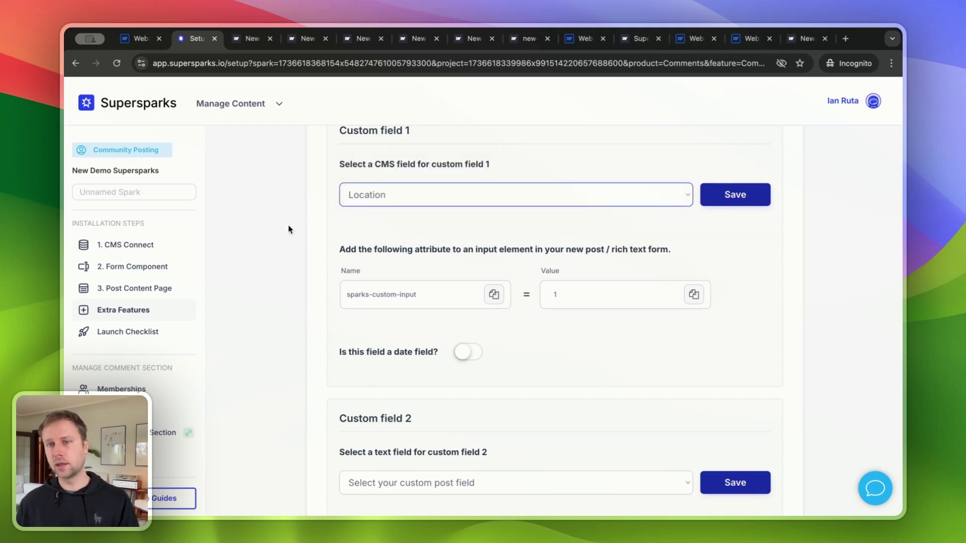
pyautogui.click(140, 39)
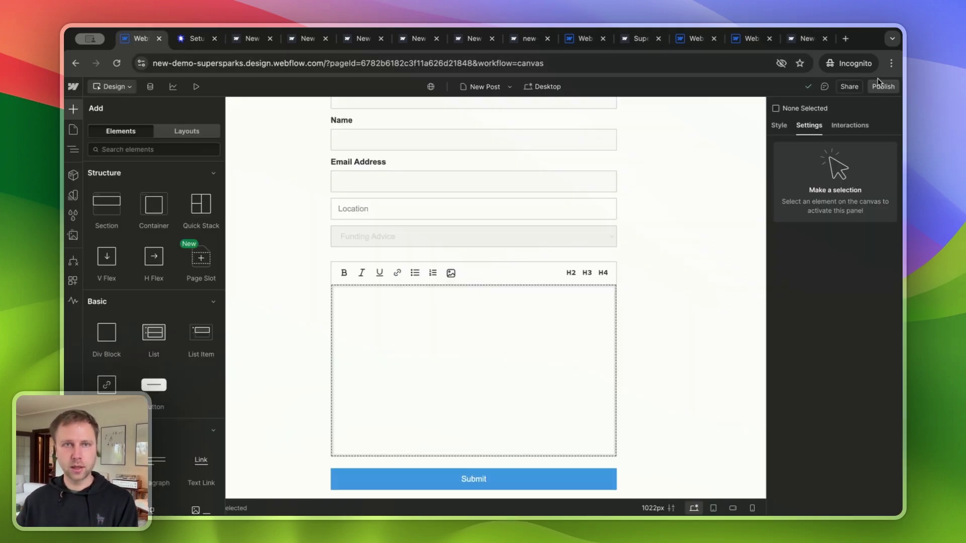
# - Review Supersparks' Custom field 2 and 3 settings before returning to the Webflow Designer
pyautogui.click(193, 38)
pyautogui.scroll(-3, 383, 350)
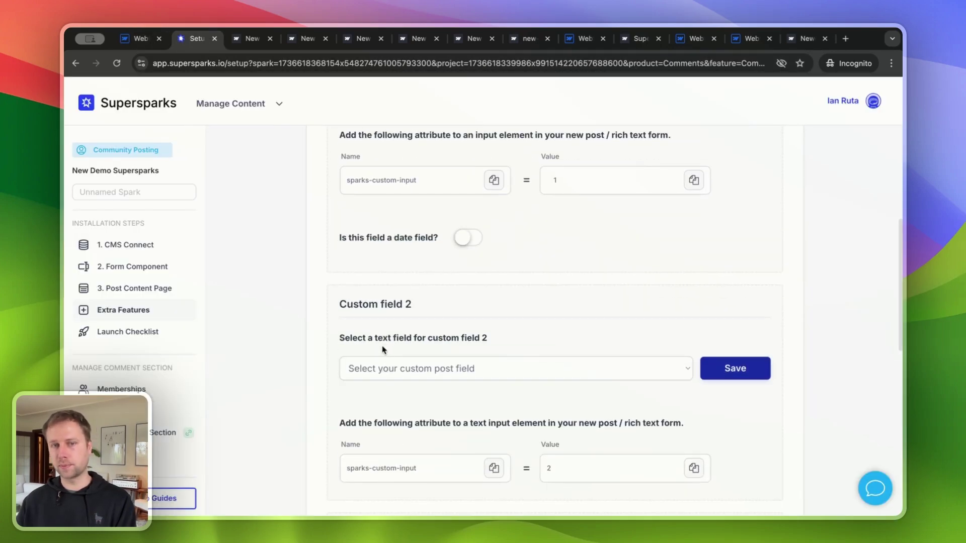
pyautogui.scroll(-4, 383, 349)
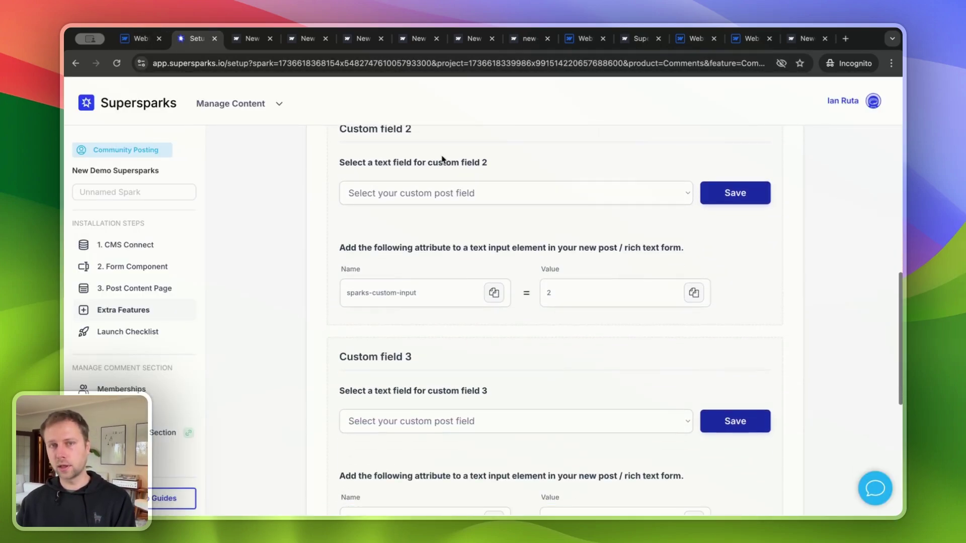
pyautogui.click(141, 40)
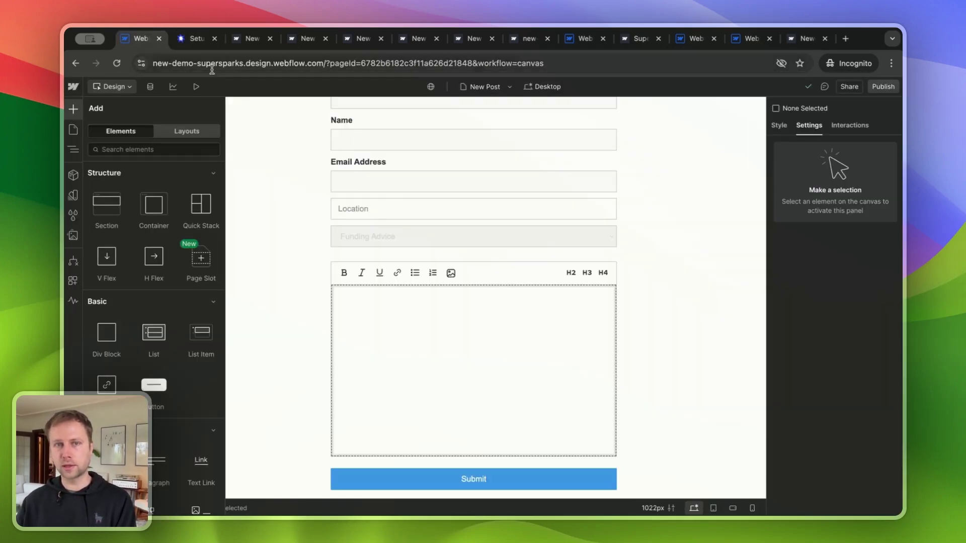
pyautogui.click(187, 40)
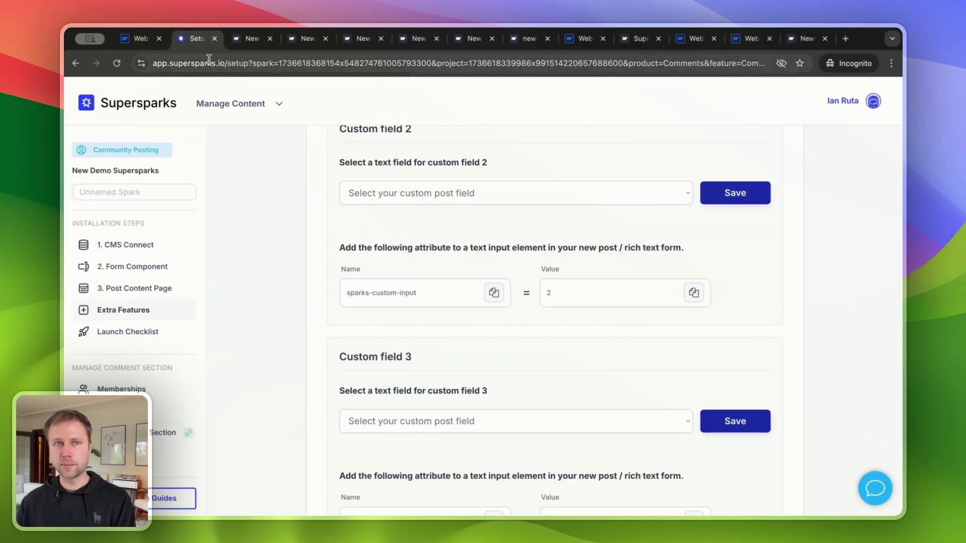
pyautogui.click(141, 43)
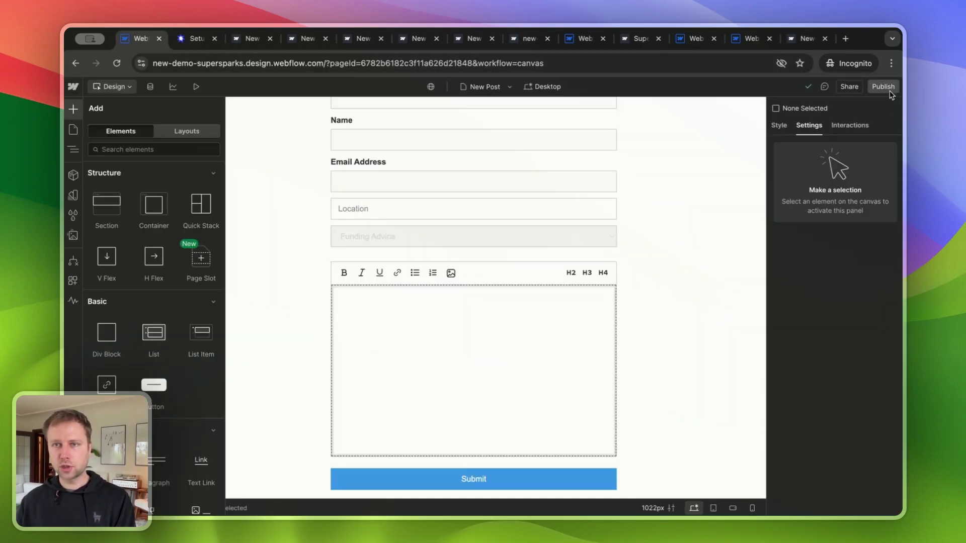
# - Publish to the staging domain, open the live new-post page and autofill title, name and email
pyautogui.click(883, 87)
pyautogui.click(888, 272)
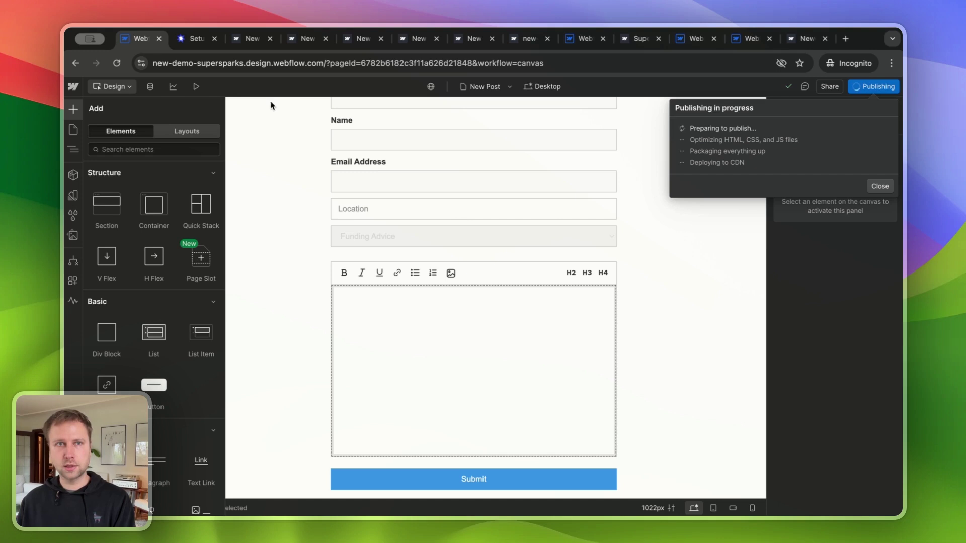
pyautogui.click(194, 40)
pyautogui.click(138, 38)
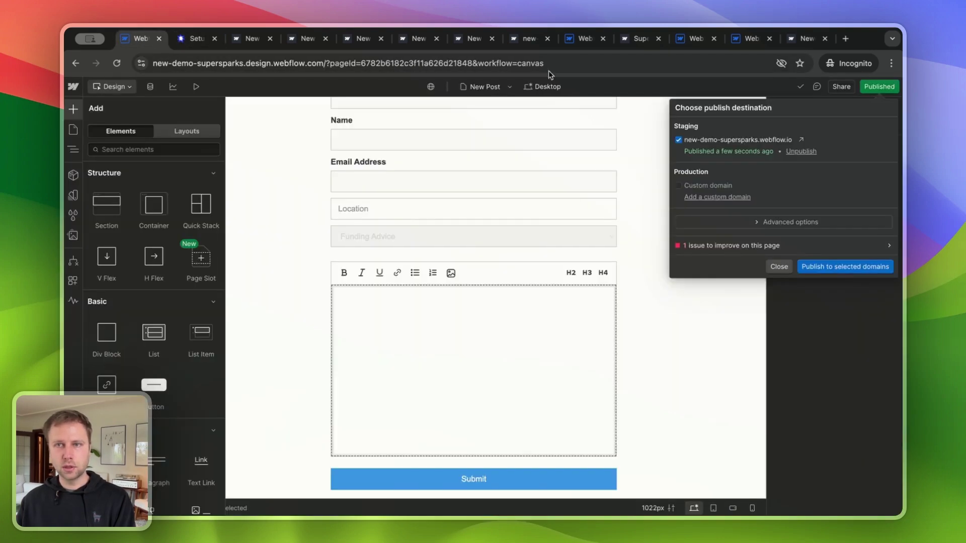
pyautogui.click(801, 141)
pyautogui.click(359, 131)
pyautogui.scroll(-1, 397, 211)
pyautogui.click(380, 222)
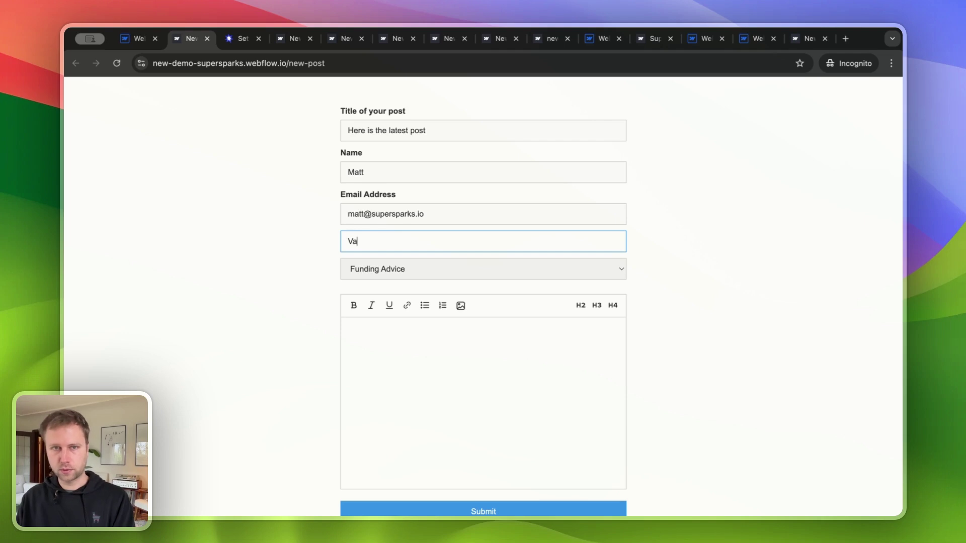
# - Submit the post with Location Vancouver, then open 'Here is the latest post' in CMS Items
pyautogui.write('Vancou')
pyautogui.scroll(-1, 370, 320)
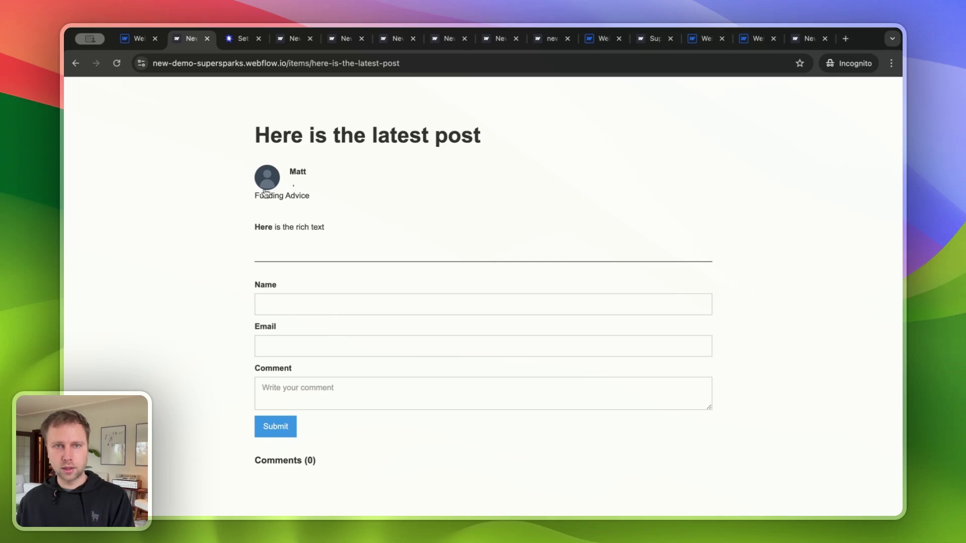
pyautogui.click(135, 39)
pyautogui.click(150, 87)
pyautogui.click(108, 149)
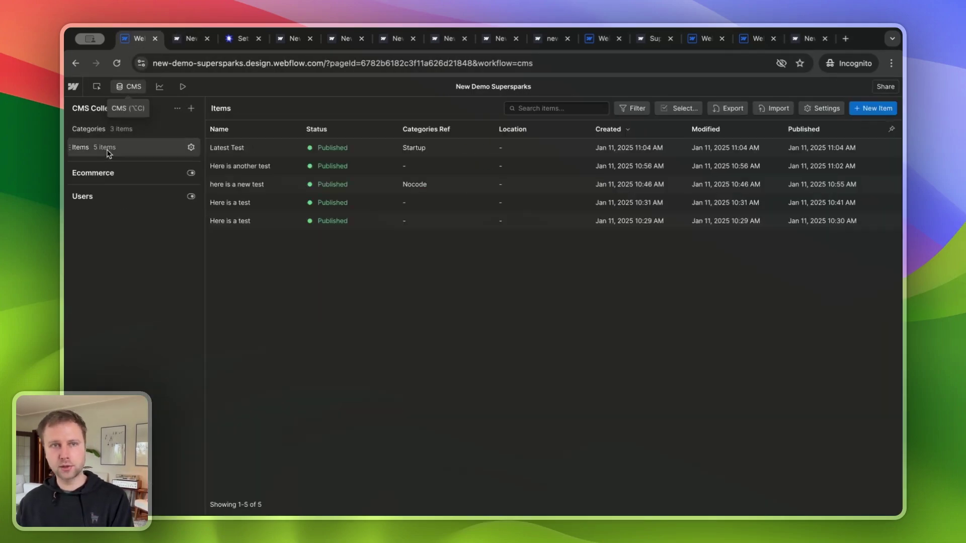
pyautogui.click(258, 148)
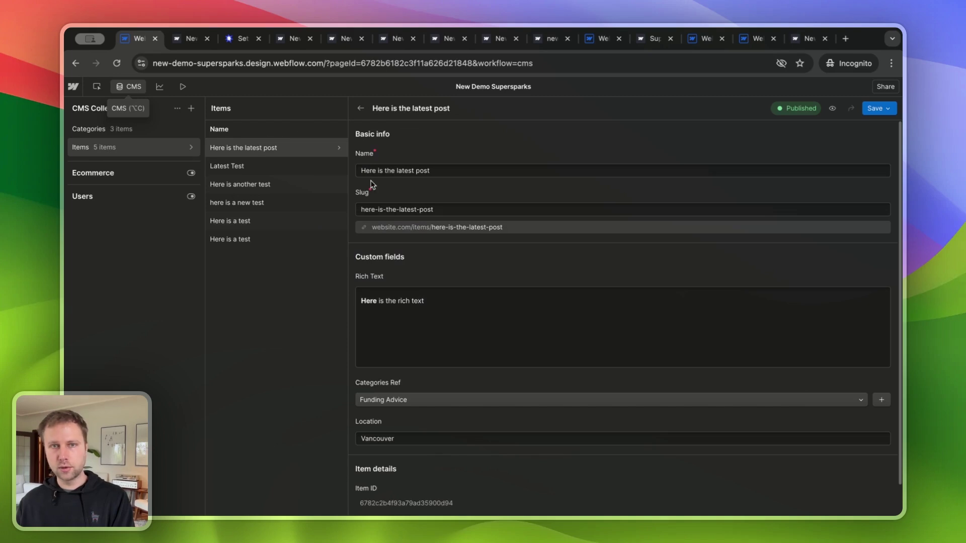
# - Confirm 'Here is the latest post' stores Vancouver as its Location, then open the Designer's Pages panel
pyautogui.click(403, 438)
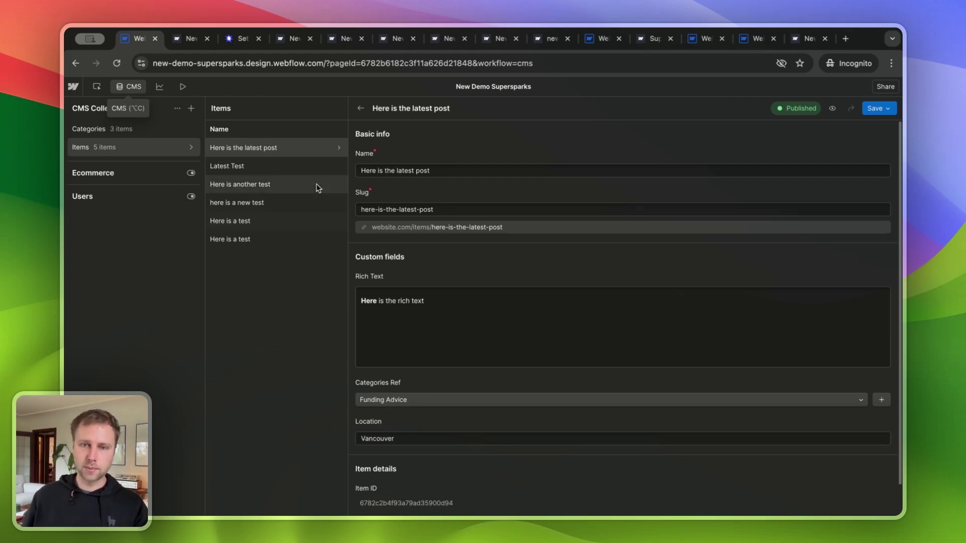
pyautogui.click(234, 39)
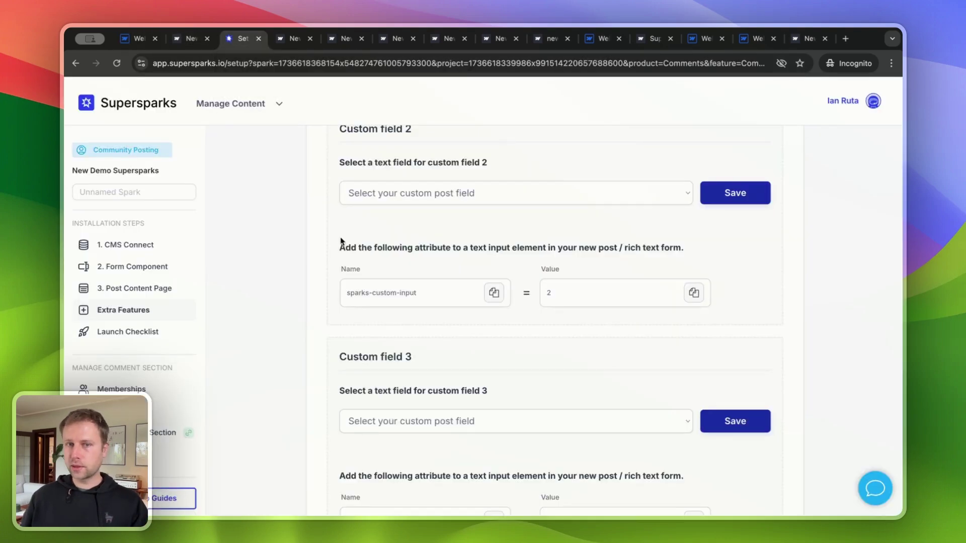
pyautogui.scroll(-2, 445, 254)
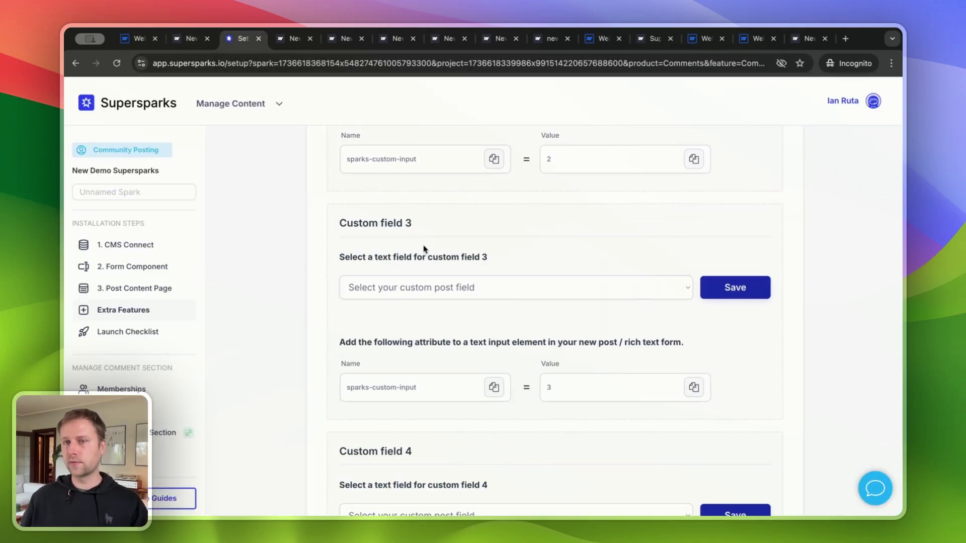
pyautogui.click(186, 39)
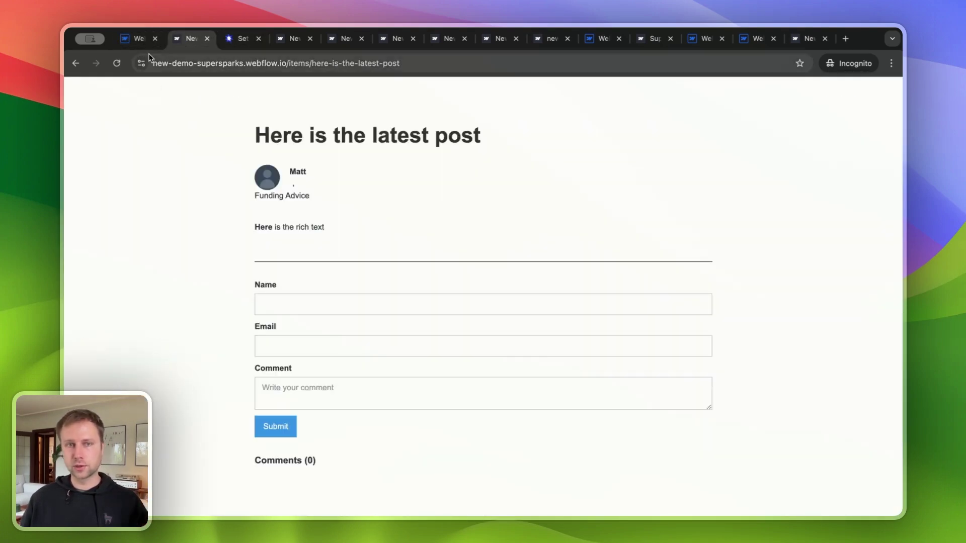
pyautogui.click(137, 40)
pyautogui.click(73, 129)
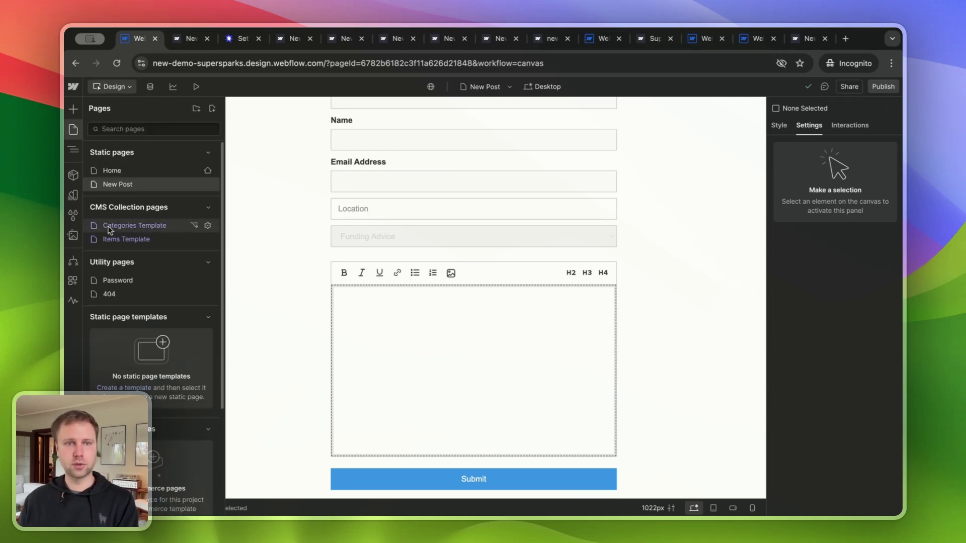
# - Add a Text Block to the Items Template post header, bound to the Location field
pyautogui.click(126, 237)
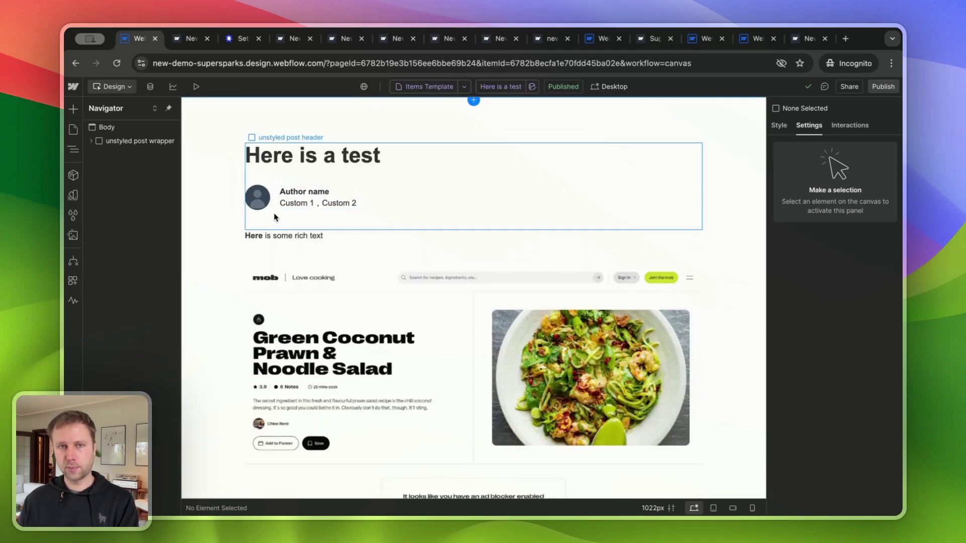
pyautogui.click(282, 173)
pyautogui.click(73, 109)
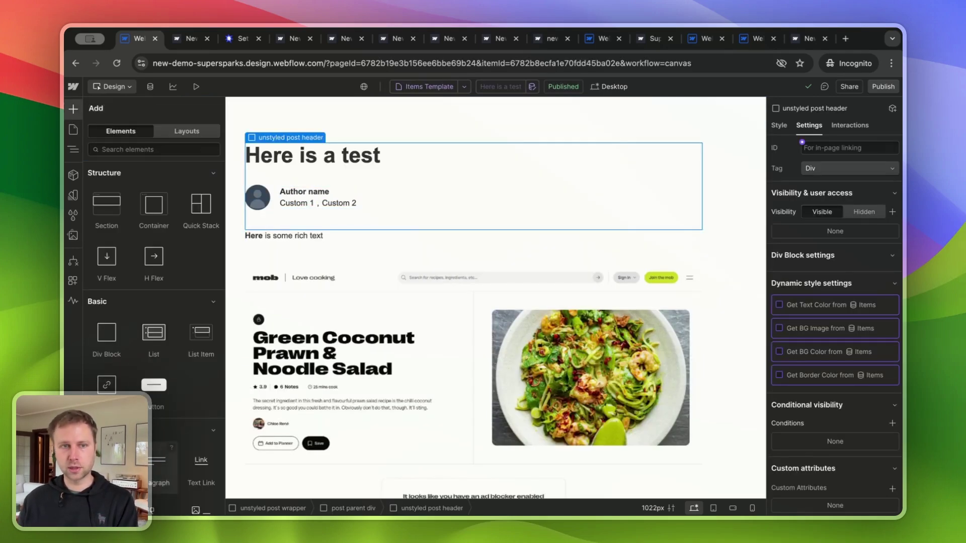
pyautogui.scroll(-3, 173, 453)
pyautogui.moveTo(106, 413); pyautogui.dragTo(275, 226)
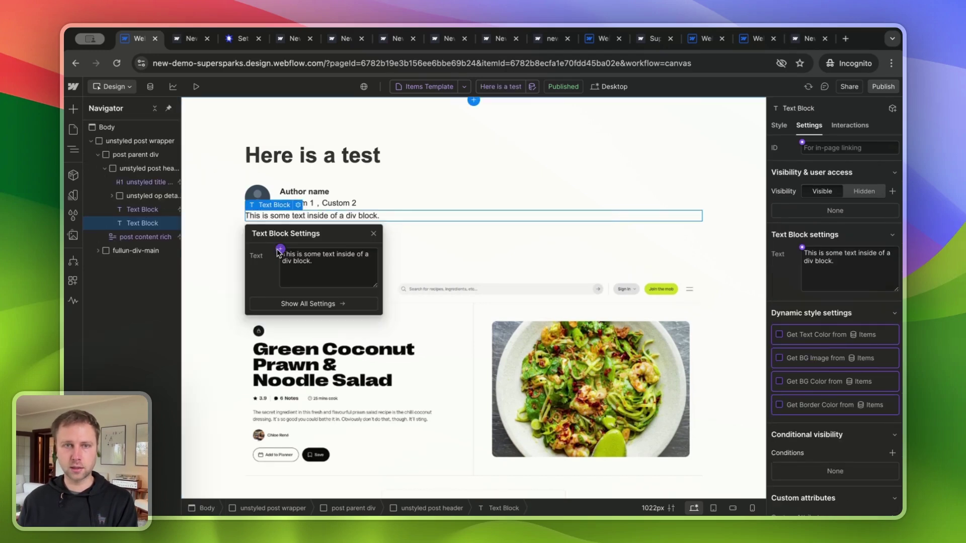
pyautogui.click(280, 249)
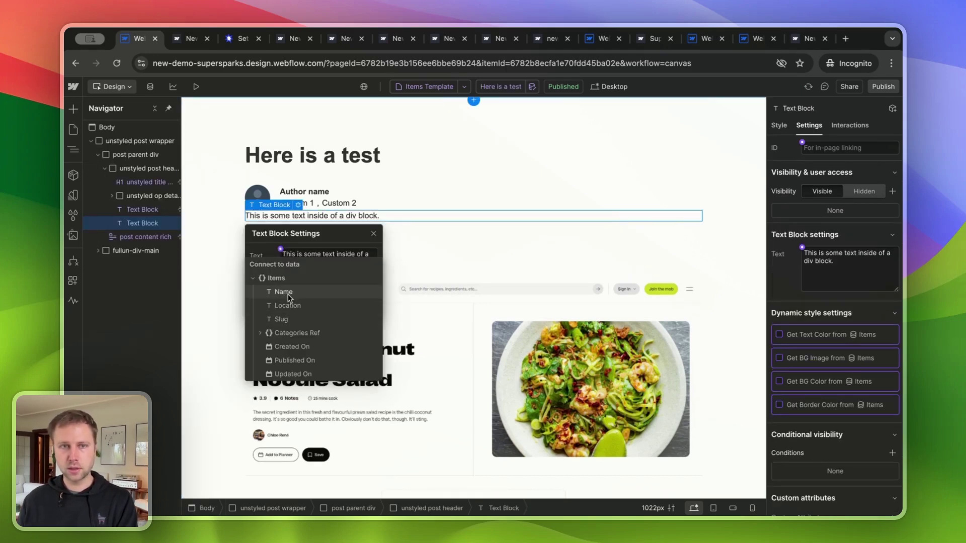
pyautogui.click(286, 306)
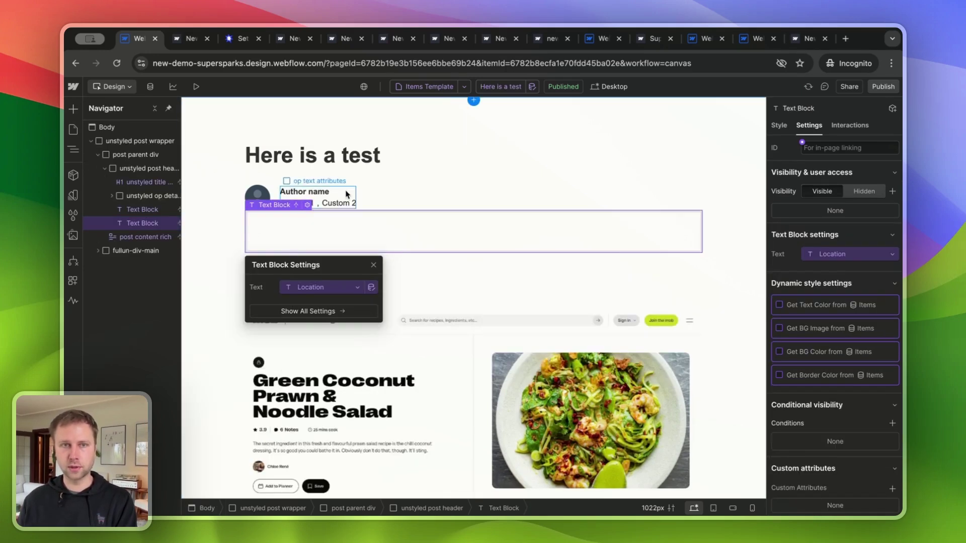
# - Preview the Items Template with 'Here is the latest post', showing Vancouver
pyautogui.click(492, 88)
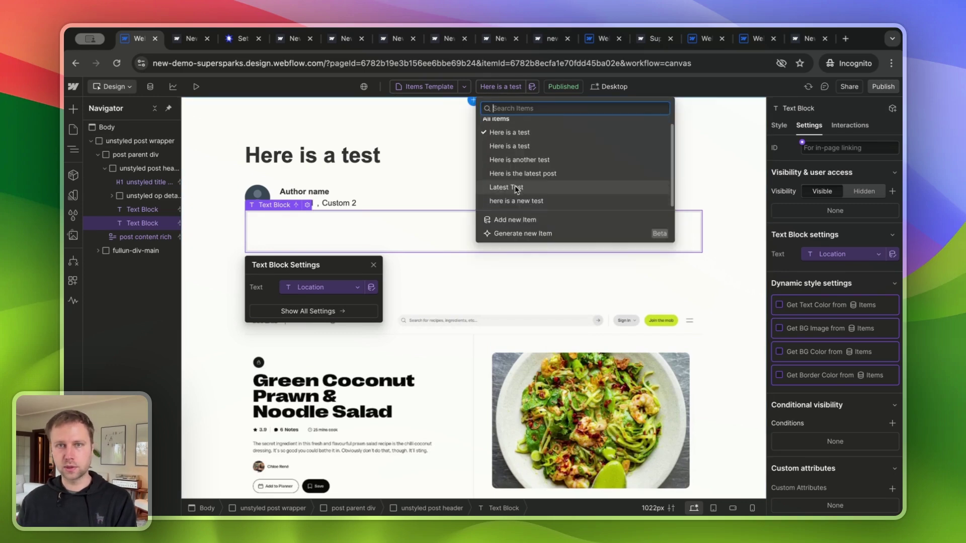
pyautogui.click(172, 41)
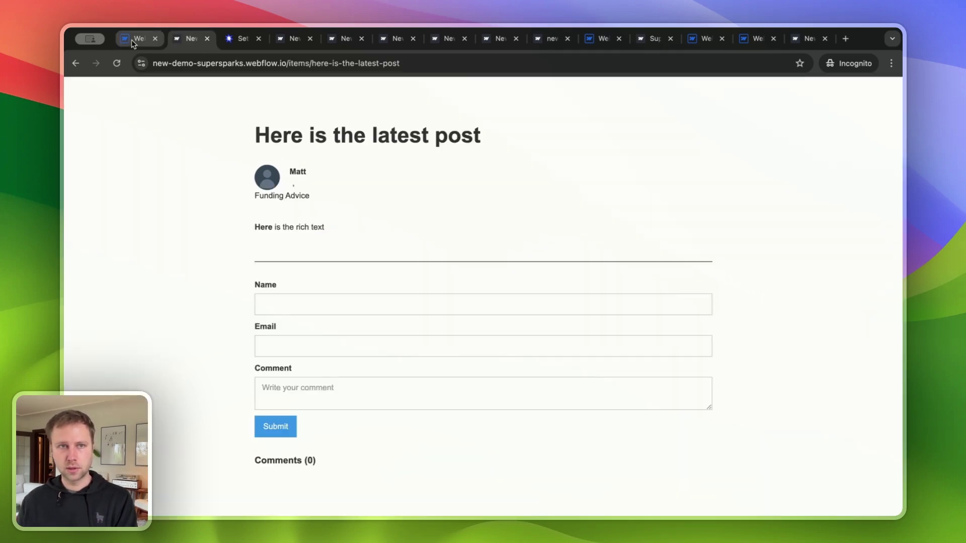
pyautogui.click(134, 41)
pyautogui.click(526, 168)
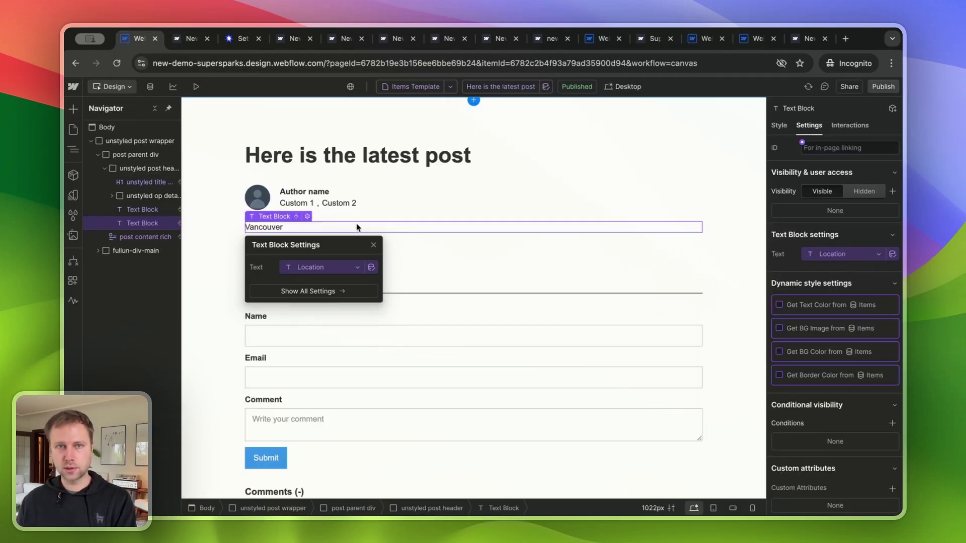
pyautogui.click(374, 246)
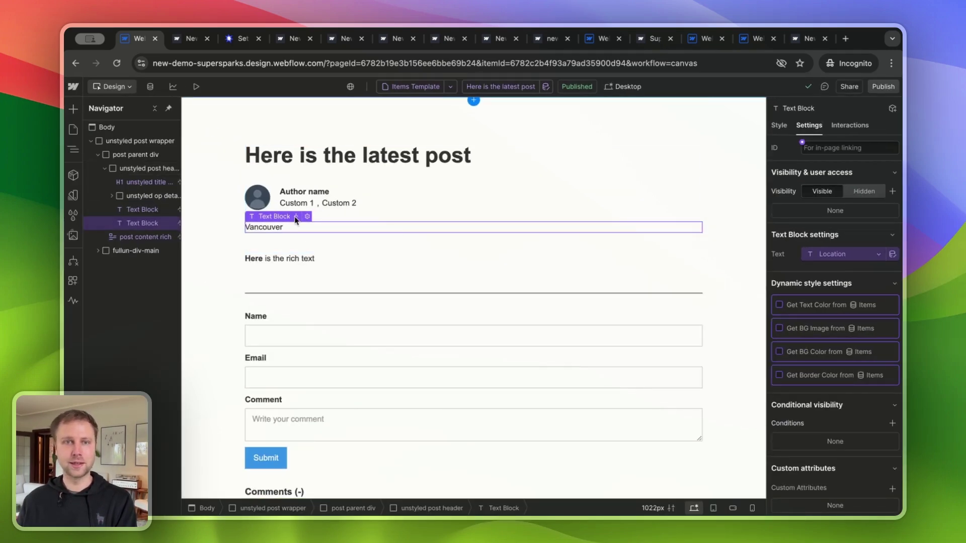
# - Publish the site to the staging domain and view the live post page
pyautogui.click(883, 87)
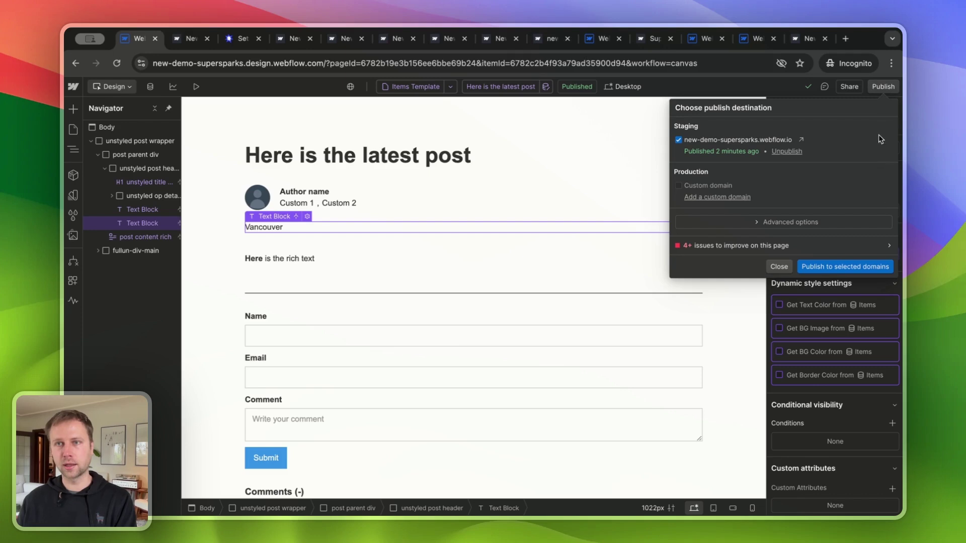
pyautogui.click(888, 270)
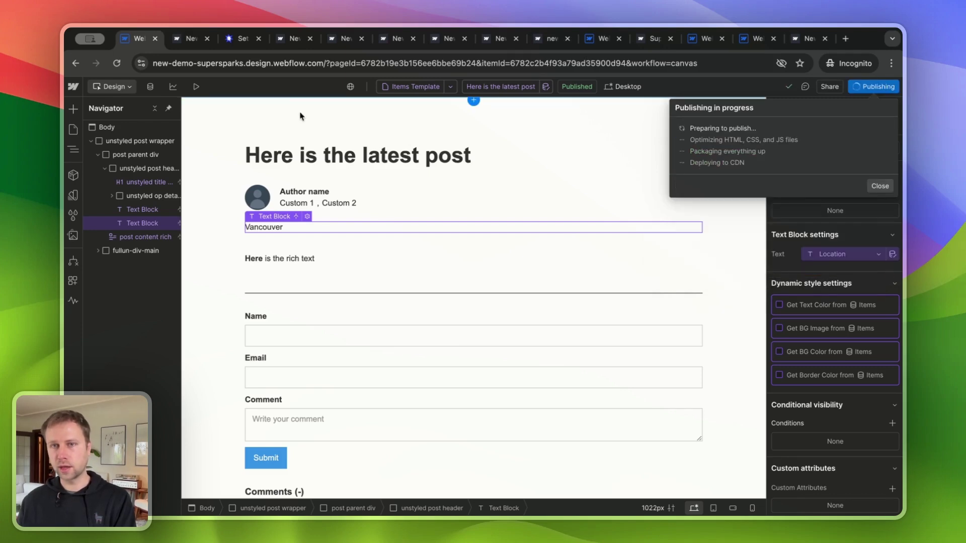
pyautogui.click(191, 39)
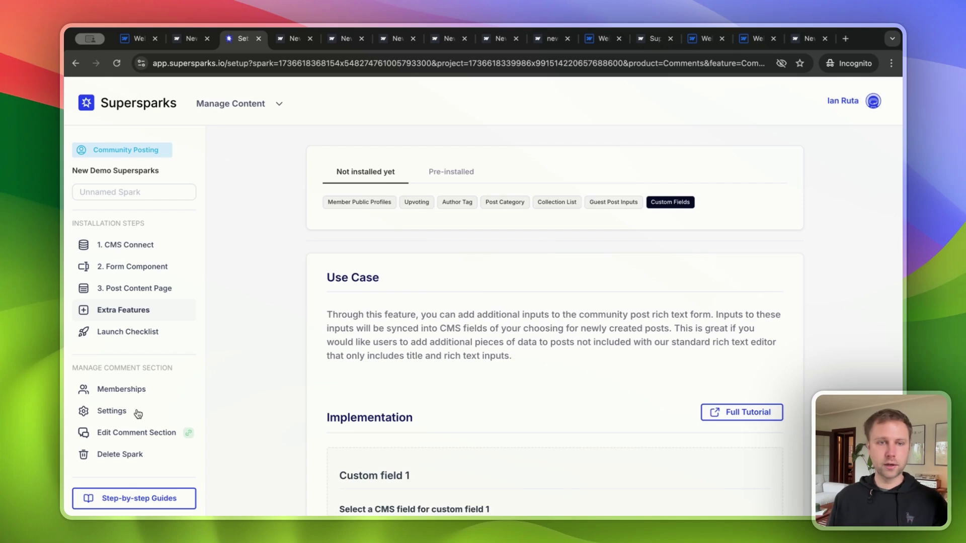
# - Review the spark's Notifications settings, including the callback URL field and its description
pyautogui.click(138, 414)
pyautogui.click(442, 200)
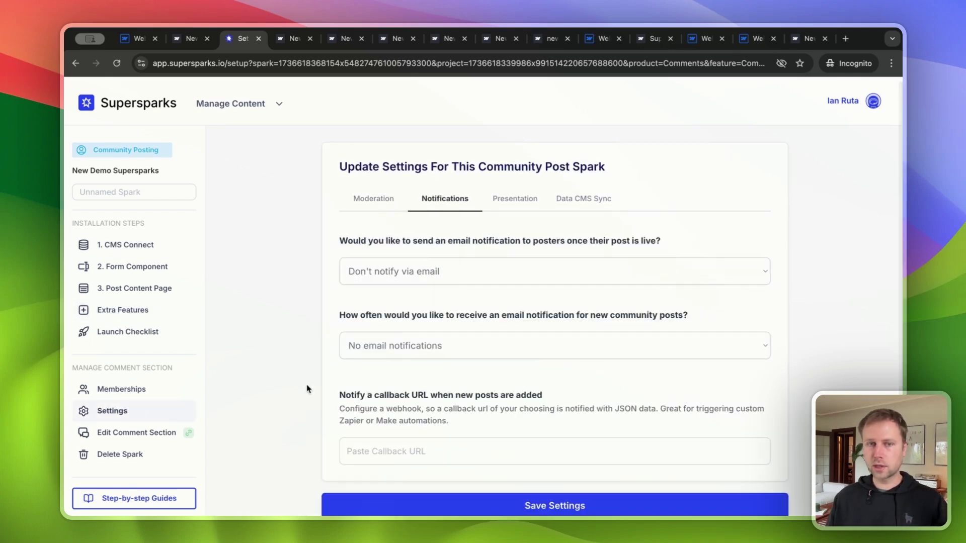
pyautogui.click(378, 446)
pyautogui.scroll(-1, 370, 440)
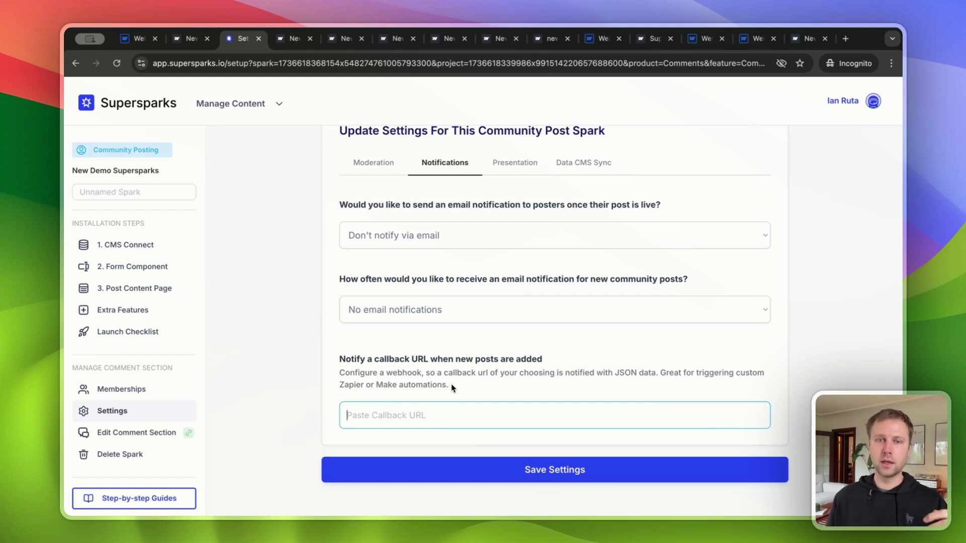
pyautogui.moveTo(450, 387); pyautogui.dragTo(339, 380)
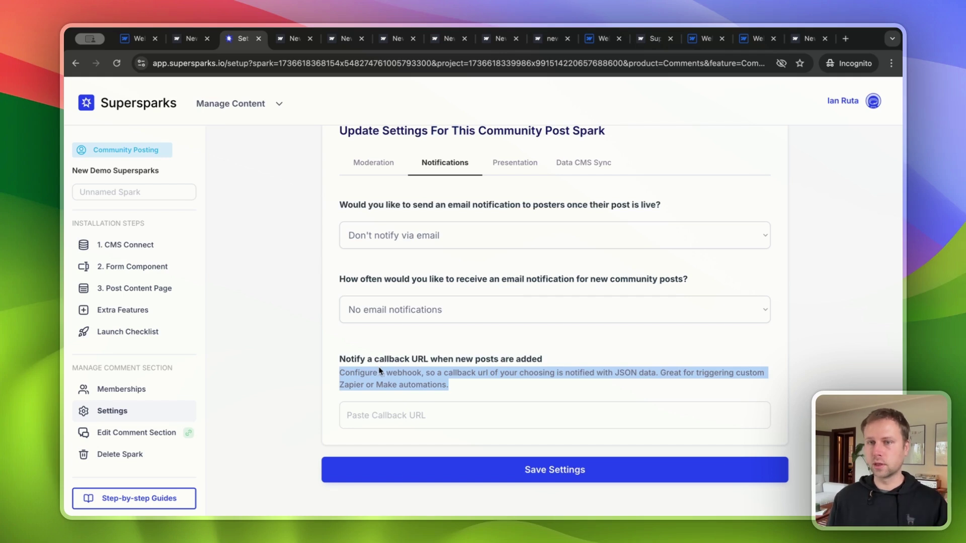
pyautogui.click(444, 384)
pyautogui.scroll(1, 436, 242)
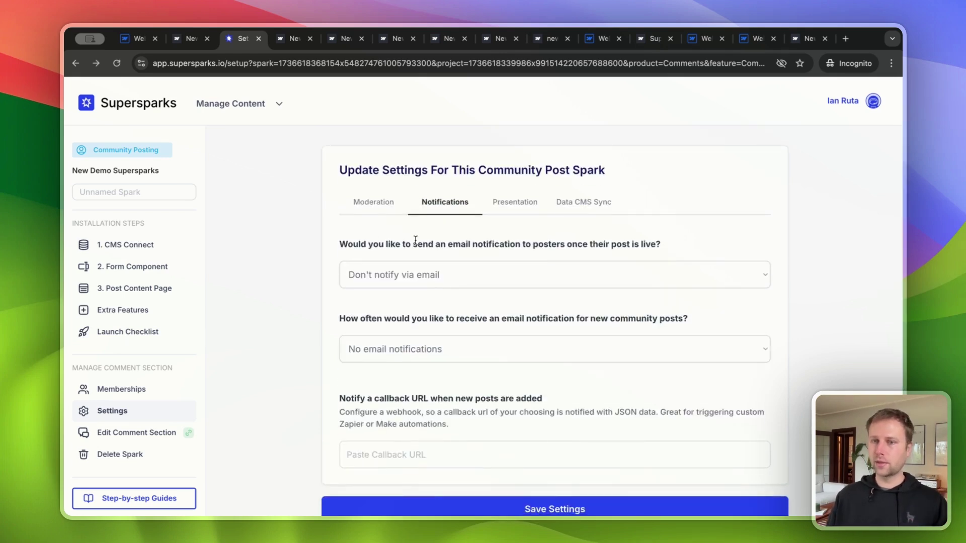
# - On the Moderation tab, set pre-moderation to Manually Approve All New Posts
pyautogui.click(370, 209)
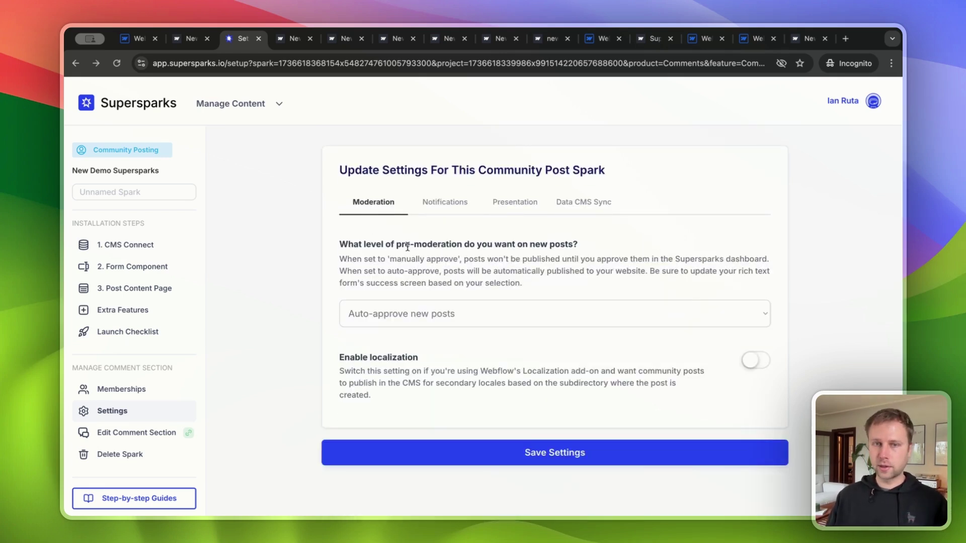
pyautogui.click(433, 315)
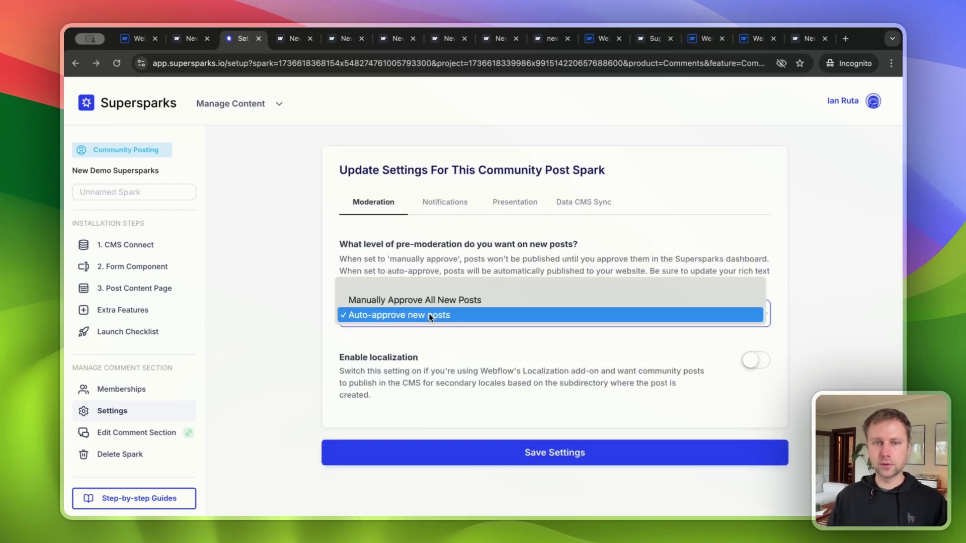
pyautogui.click(393, 305)
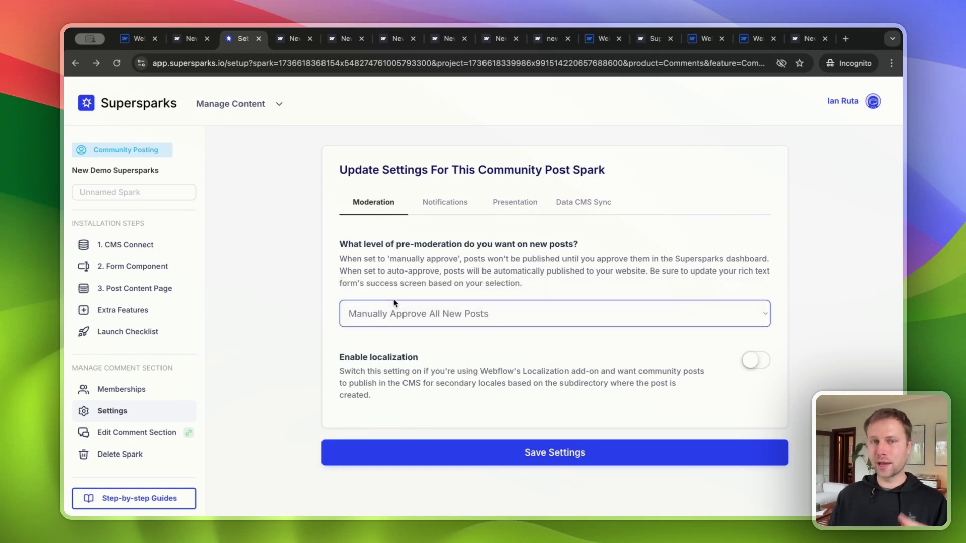
pyautogui.click(387, 310)
pyautogui.click(368, 326)
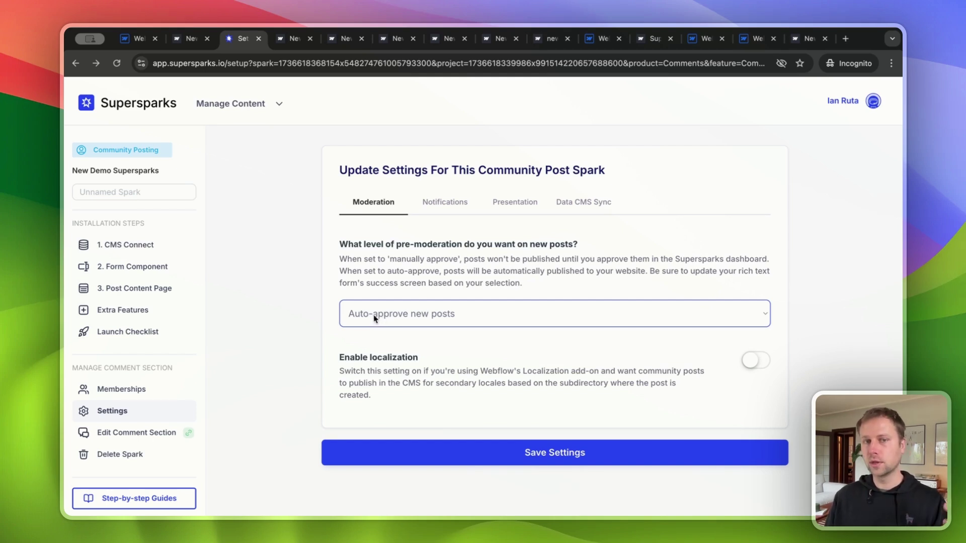
pyautogui.click(380, 314)
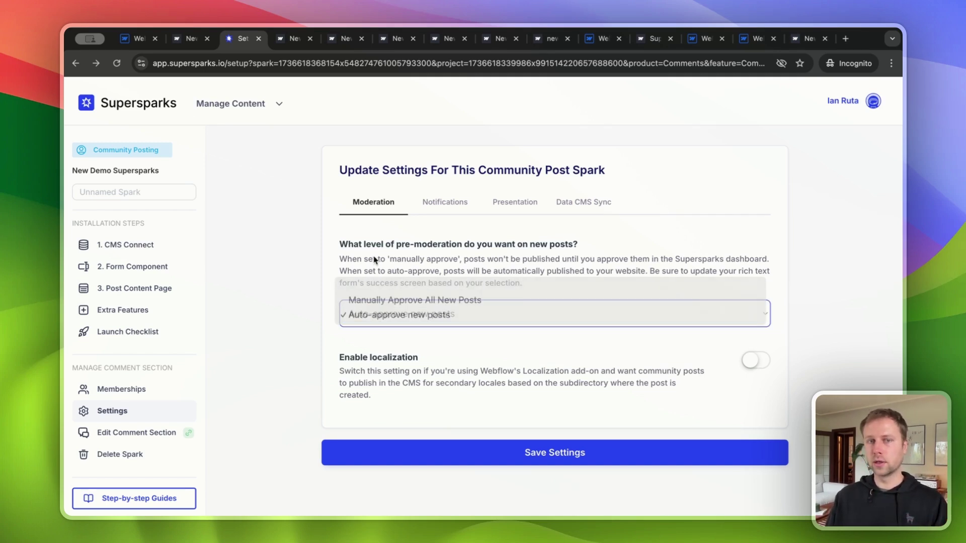
pyautogui.click(382, 258)
pyautogui.click(385, 321)
pyautogui.click(378, 300)
pyautogui.click(397, 317)
pyautogui.click(390, 268)
pyautogui.click(237, 104)
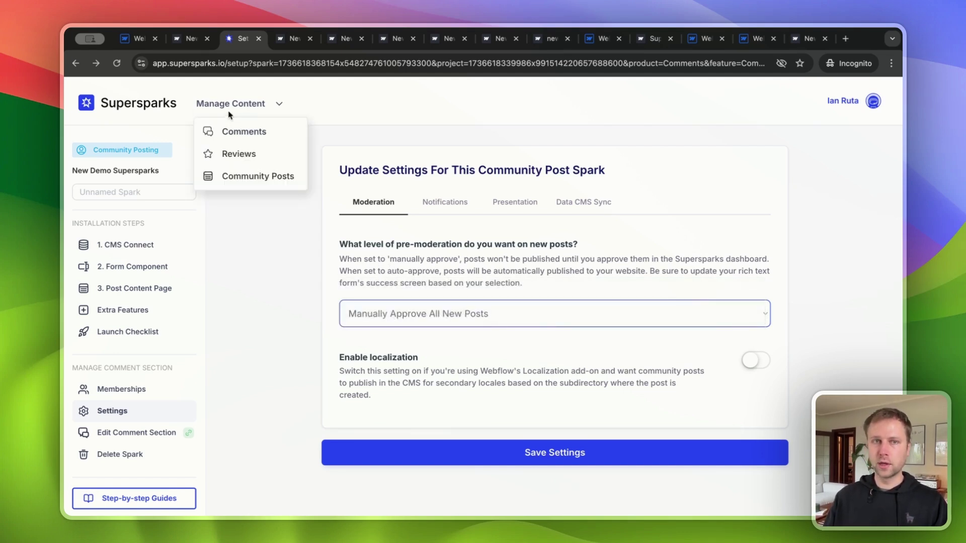
# - Look at the Community Posts list, then revisit the spark's notification settings
pyautogui.click(247, 176)
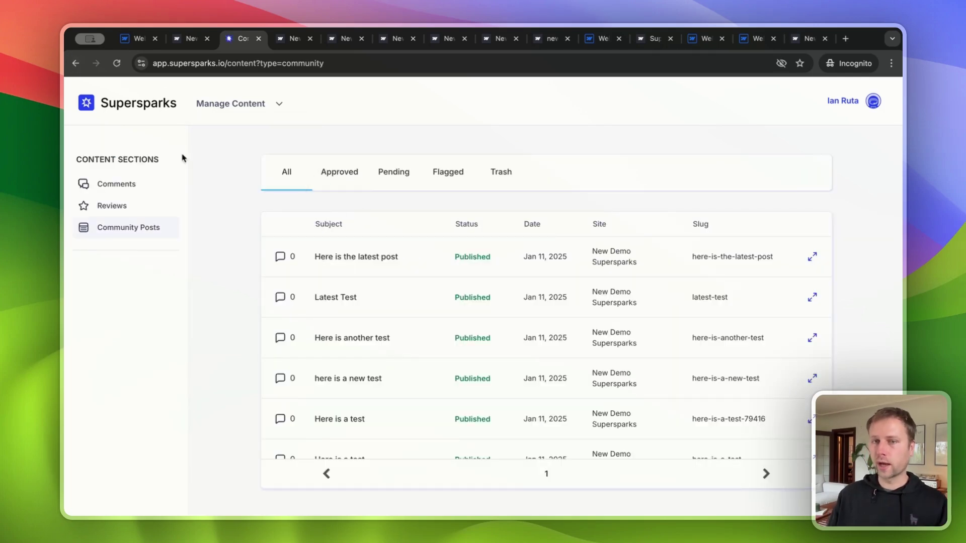
pyautogui.click(76, 63)
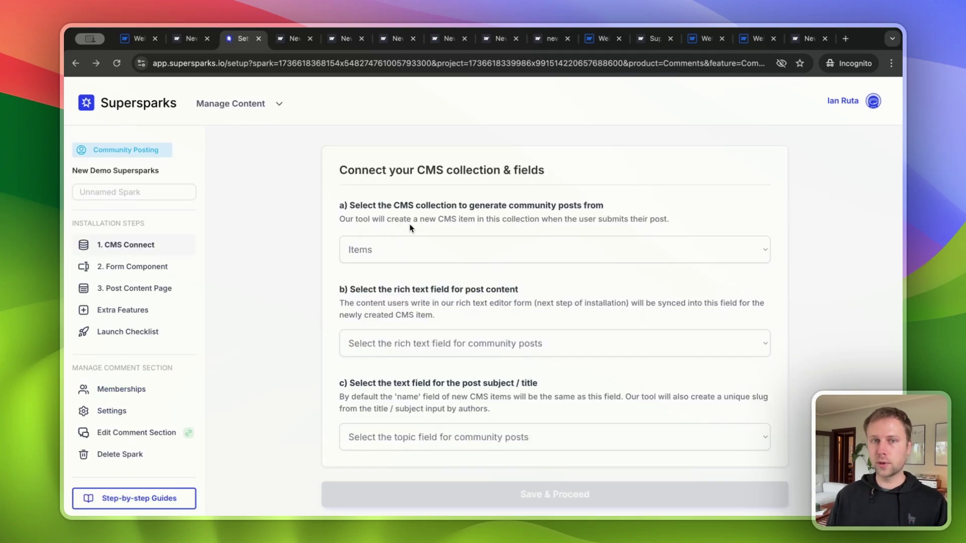
pyautogui.click(118, 411)
pyautogui.click(451, 204)
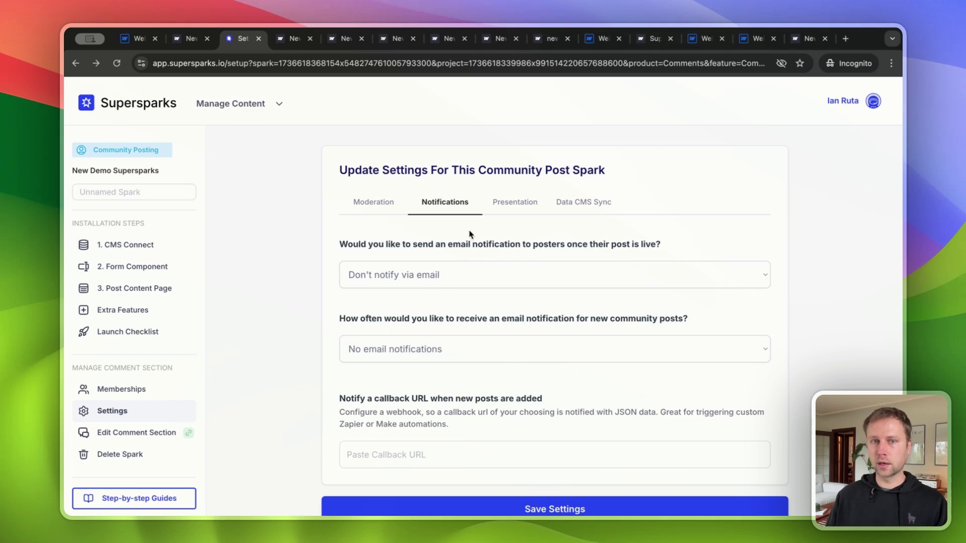
# - Publish 'Here is the latest post' from Manage Content > Community Posts to the live website
pyautogui.click(235, 103)
pyautogui.click(240, 175)
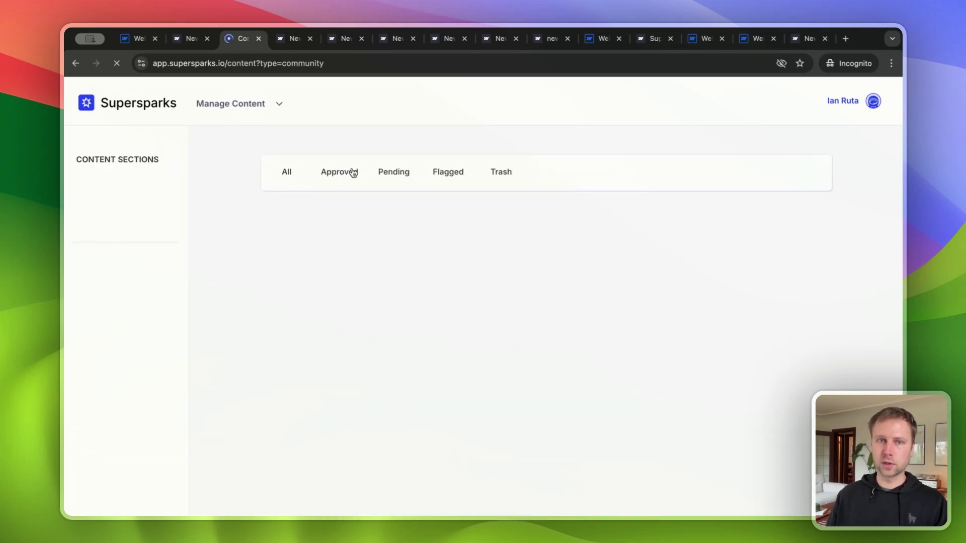
pyautogui.click(362, 259)
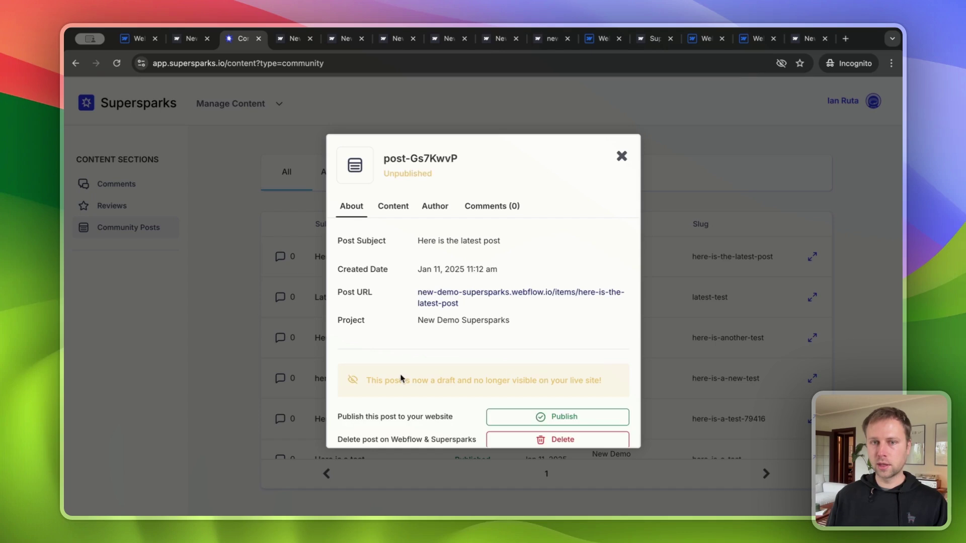
pyautogui.scroll(-1, 500, 347)
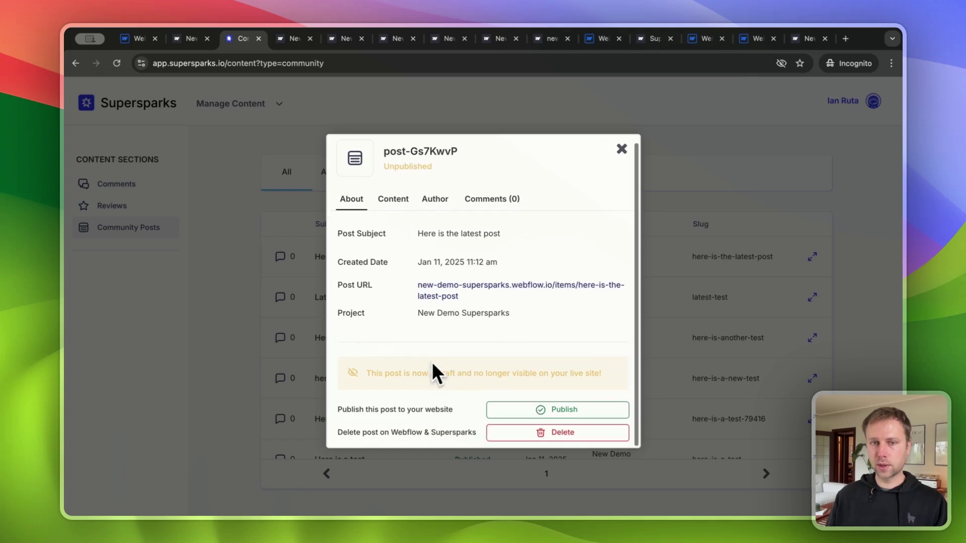
pyautogui.click(532, 412)
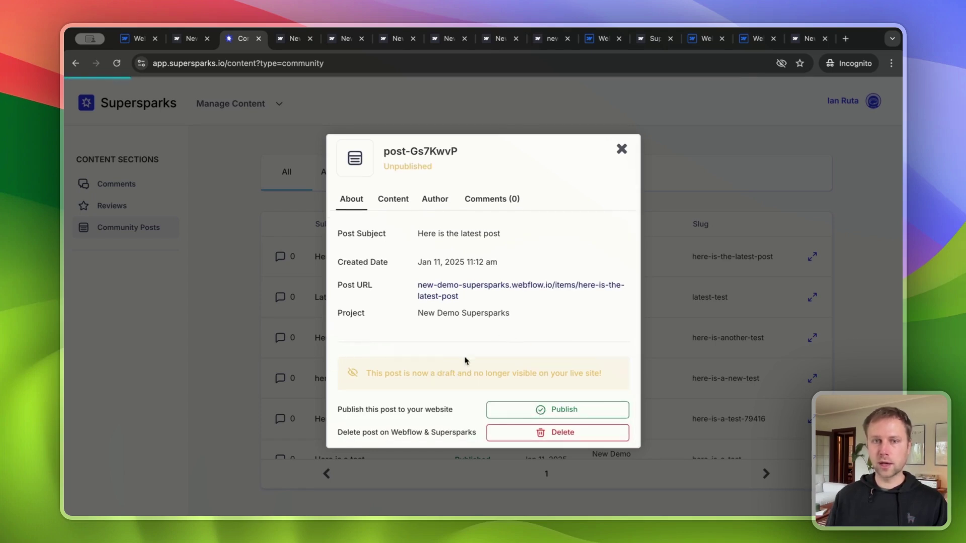
pyautogui.click(249, 244)
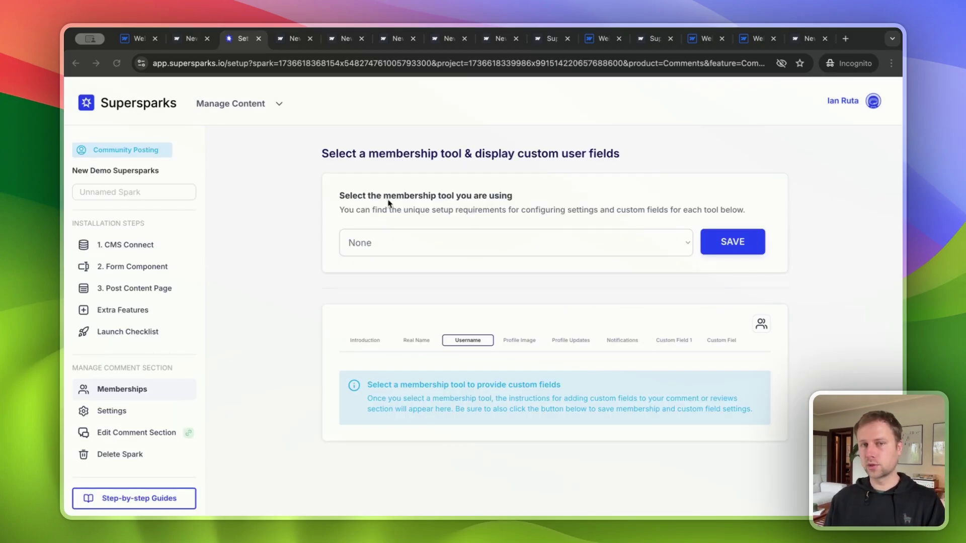
# - Check the live post page, then review the membership tool options without changing them
pyautogui.click(191, 38)
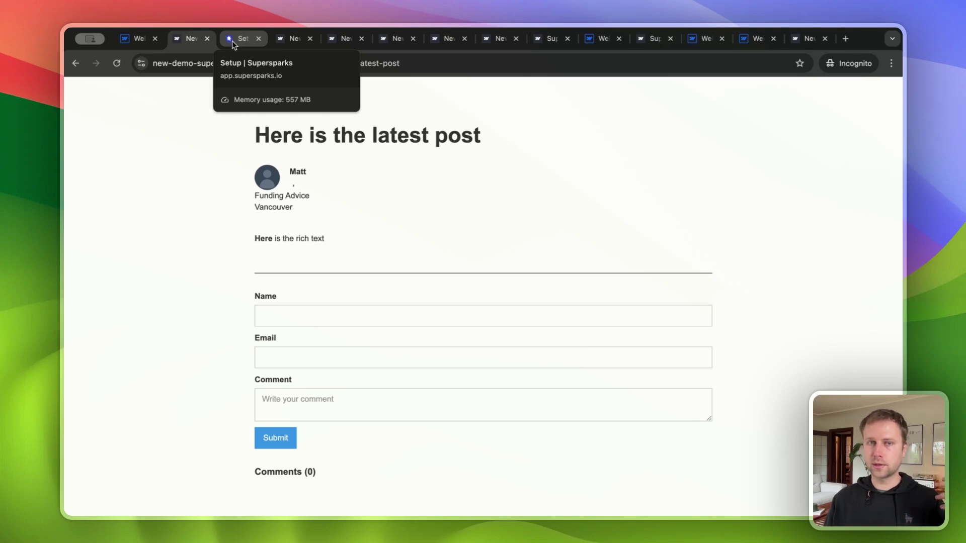
pyautogui.click(233, 42)
pyautogui.click(366, 243)
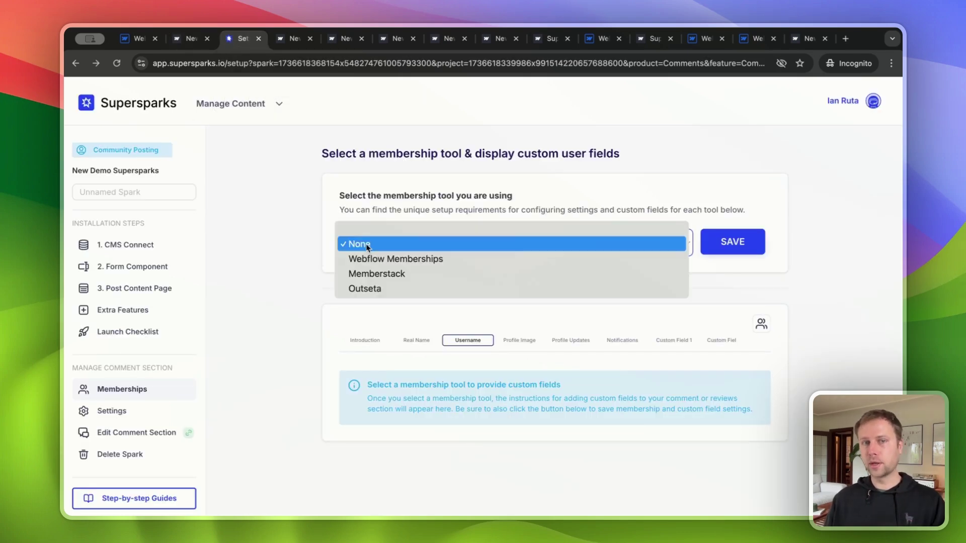
pyautogui.click(378, 220)
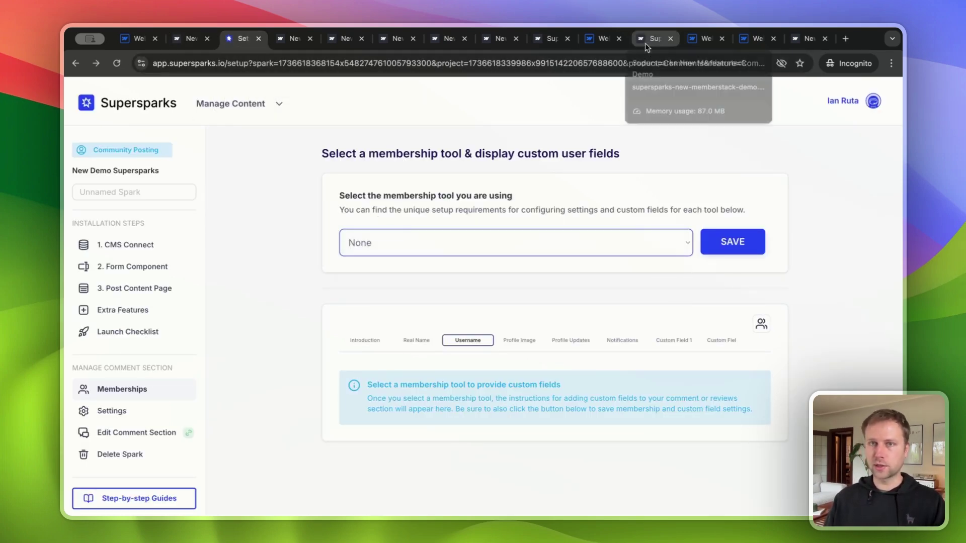
# - Bring up the Nocode topic page on the community forum demo site
pyautogui.click(650, 38)
pyautogui.scroll(-2, 382, 265)
pyautogui.scroll(2, 452, 255)
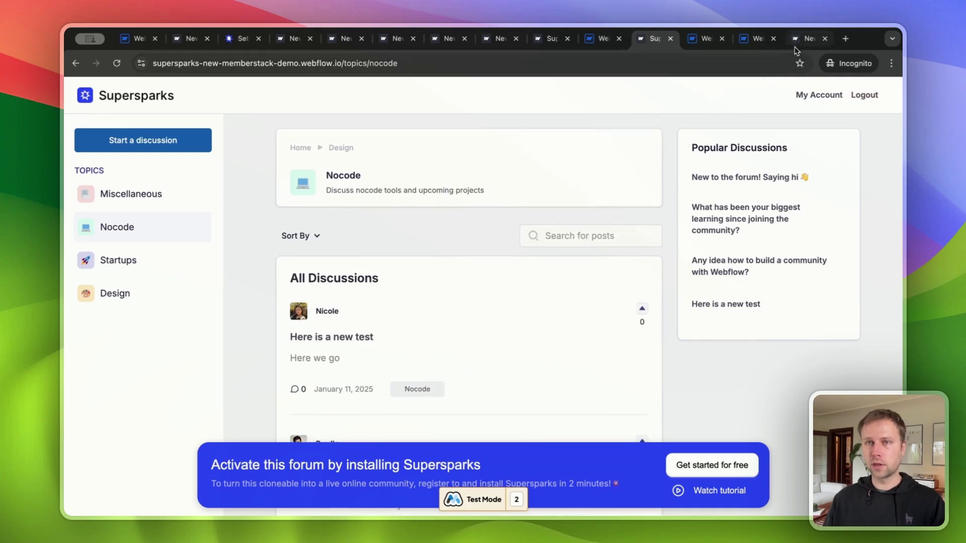
# - Browse the job board demo site from its Home page
pyautogui.press('super+9')
pyautogui.scroll(3, 263, 106)
pyautogui.click(171, 104)
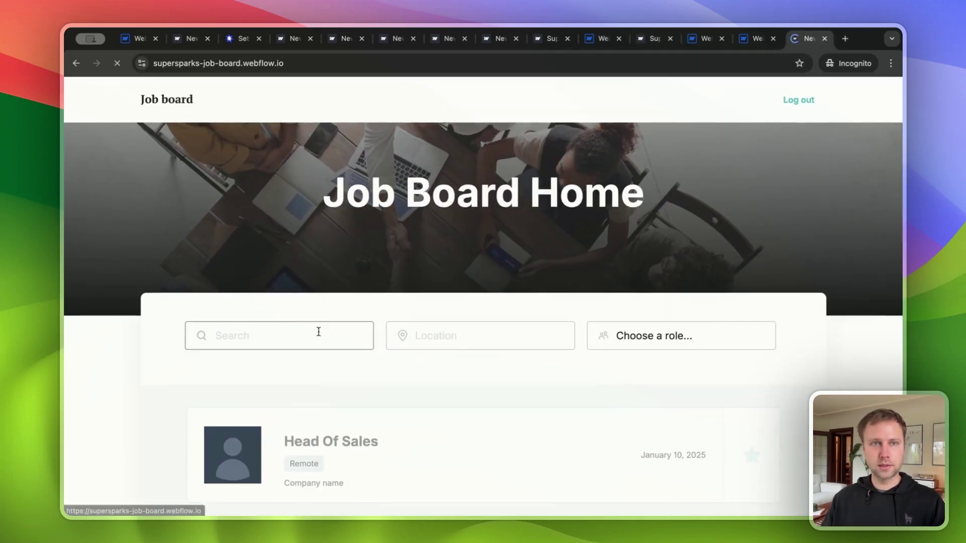
pyautogui.scroll(-3, 317, 334)
pyautogui.scroll(-3, 309, 342)
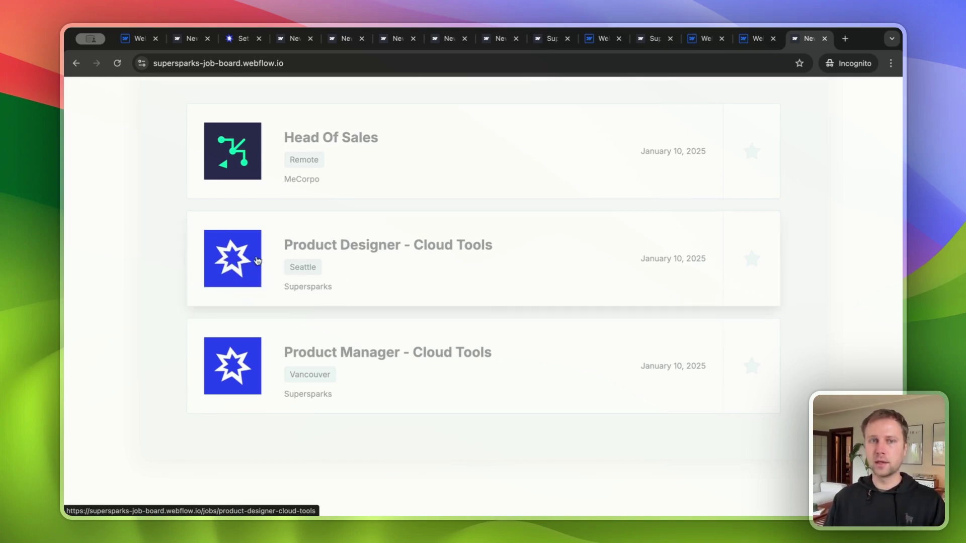
pyautogui.scroll(1, 345, 249)
pyautogui.scroll(5, 345, 248)
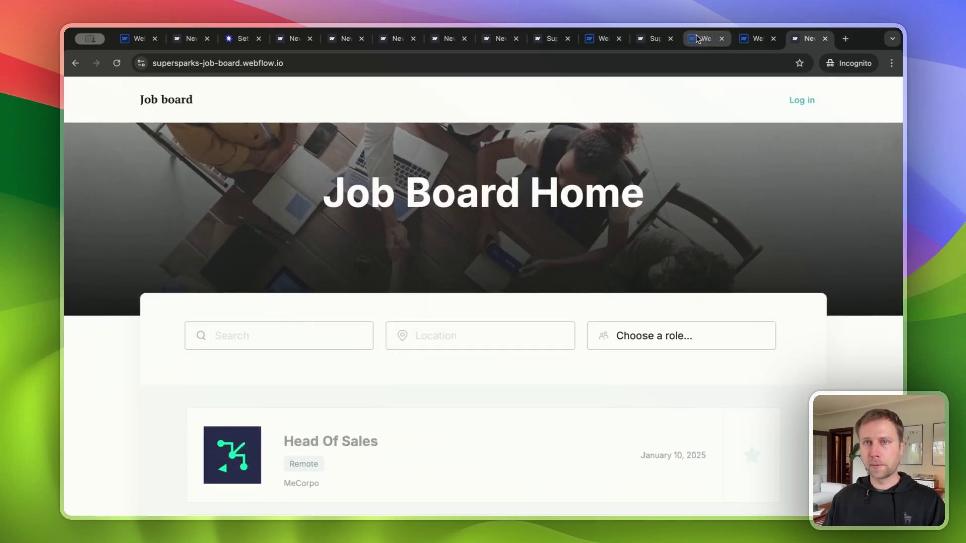
# - Look over a Tech Events Vancouver event and its home page grid, then return to Supersparks setup
pyautogui.click(483, 42)
pyautogui.click(484, 40)
pyautogui.click(551, 40)
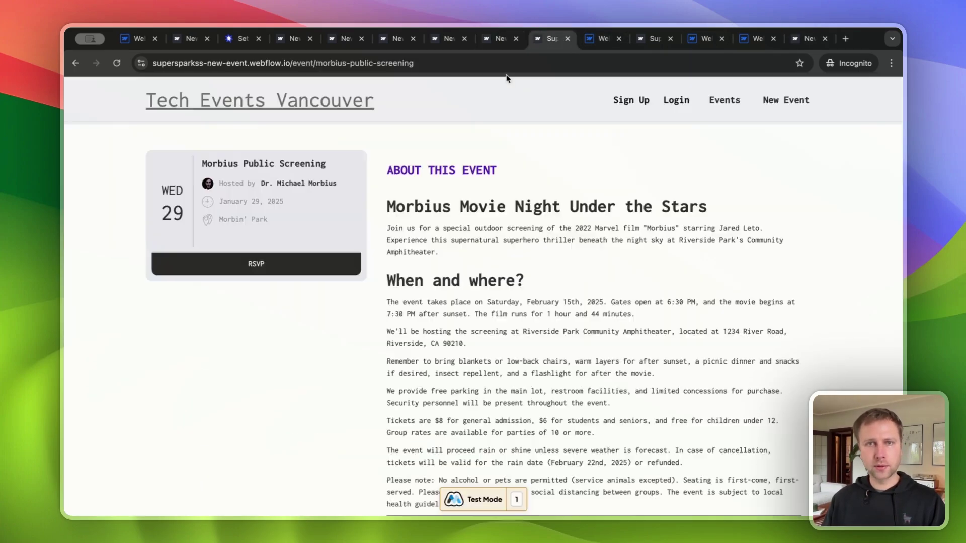
pyautogui.scroll(-3, 414, 219)
pyautogui.scroll(3, 414, 219)
pyautogui.moveTo(337, 184); pyautogui.dragTo(245, 185)
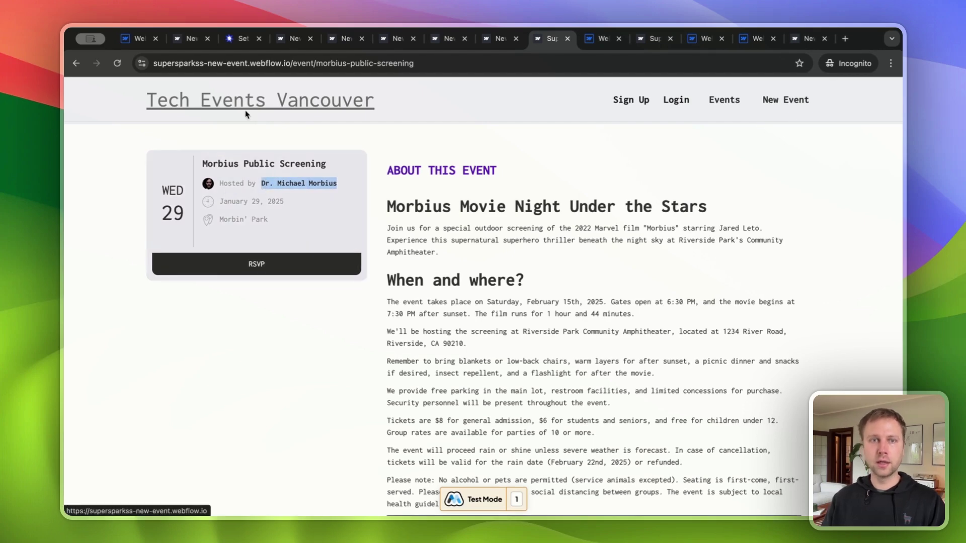
pyautogui.click(245, 107)
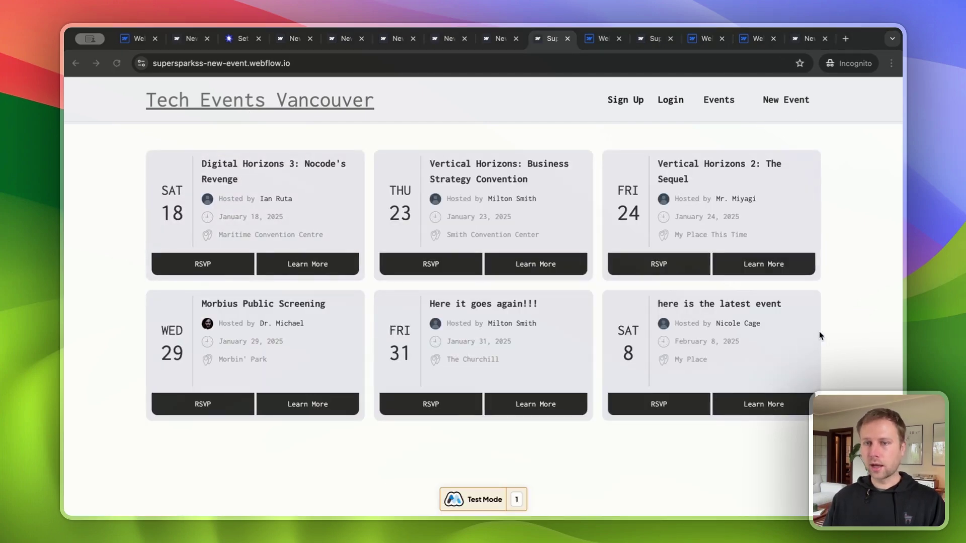
pyautogui.click(243, 40)
# - Review the membership tool options repeatedly, leaving the membership tool set to None
pyautogui.click(383, 239)
pyautogui.click(381, 196)
pyautogui.click(385, 252)
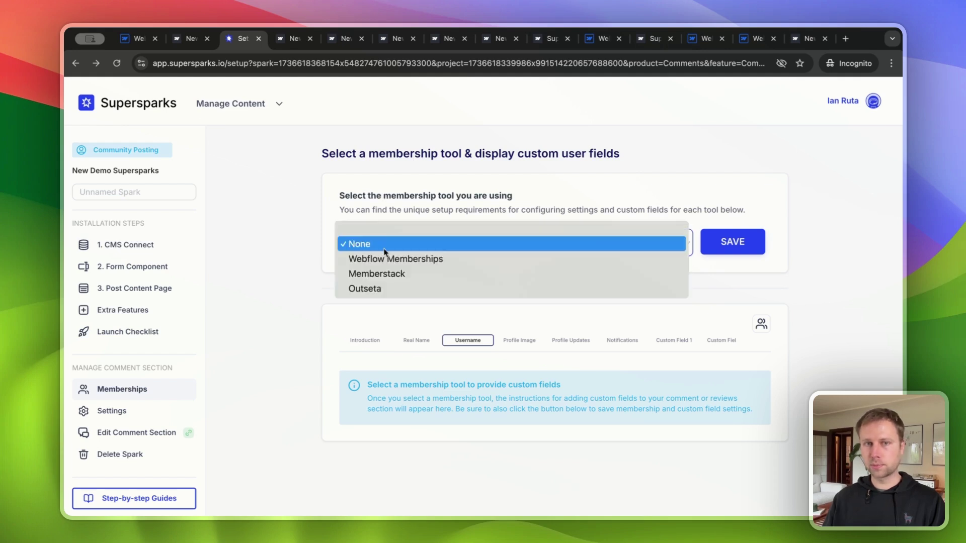
pyautogui.click(372, 209)
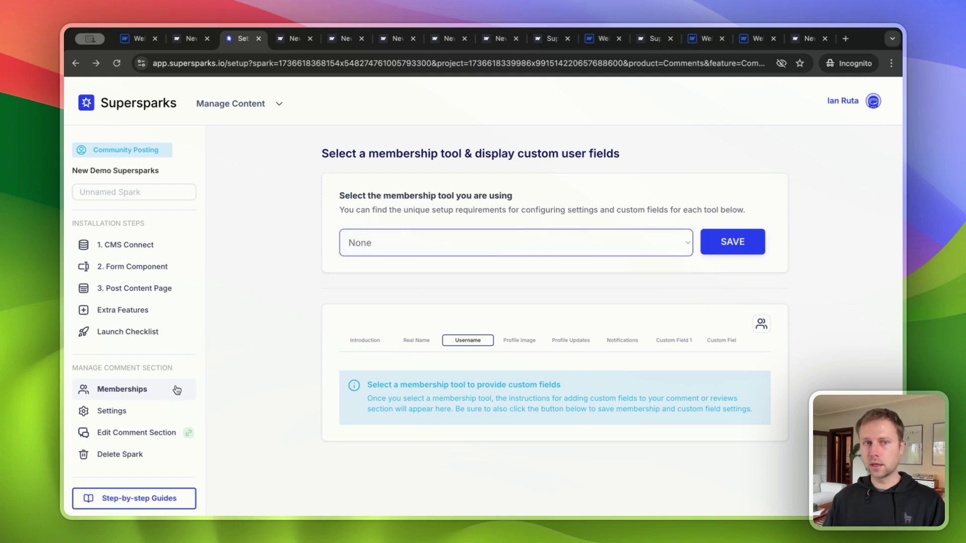
pyautogui.click(457, 231)
pyautogui.click(391, 213)
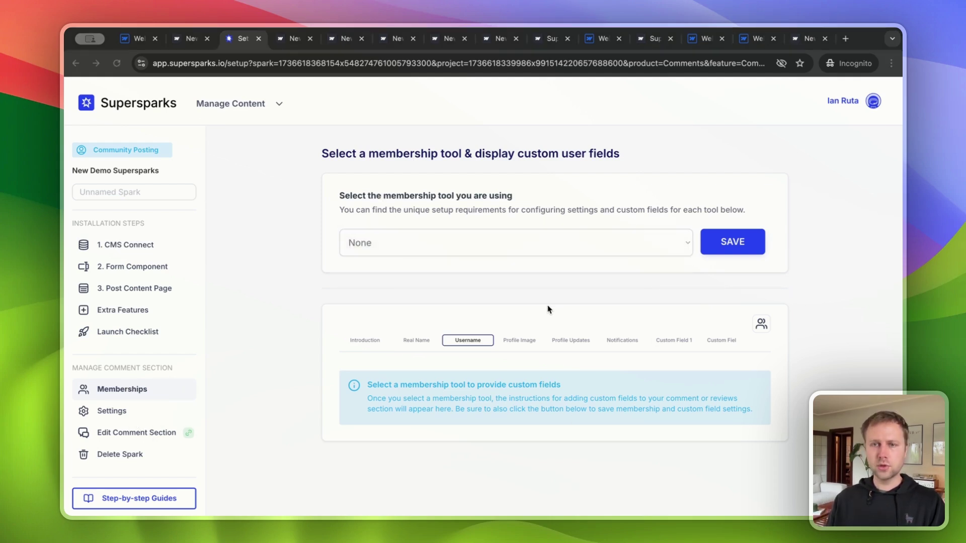
pyautogui.click(418, 247)
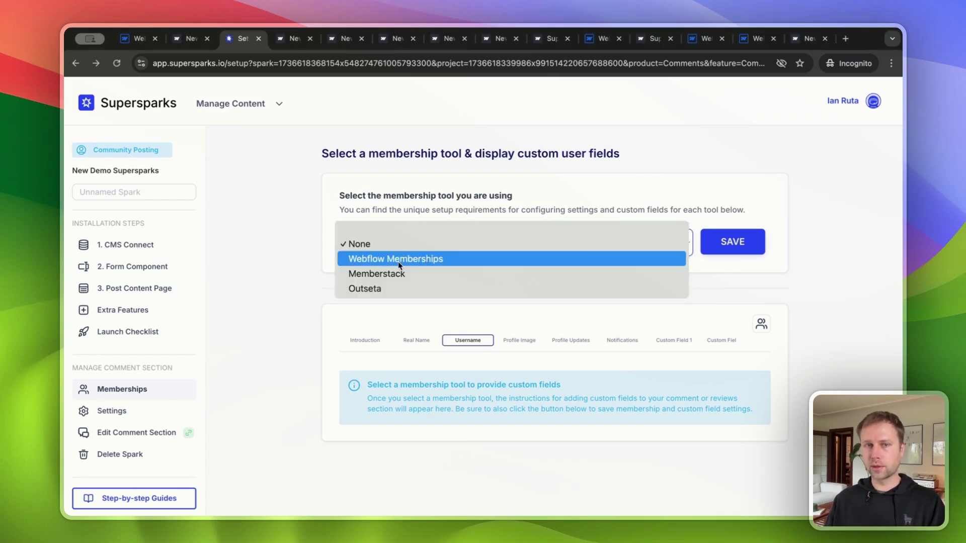
pyautogui.click(396, 211)
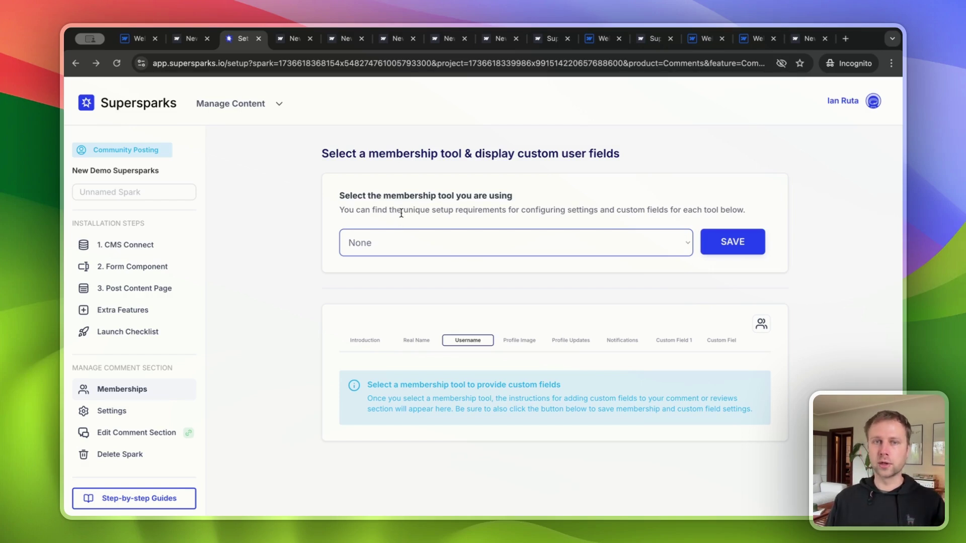
pyautogui.click(386, 237)
pyautogui.click(379, 208)
pyautogui.click(390, 242)
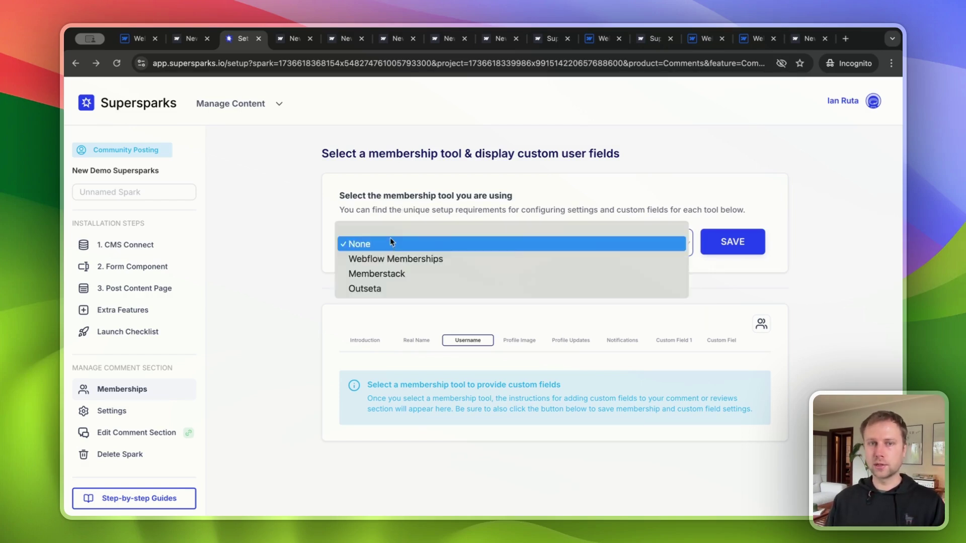
pyautogui.click(390, 218)
pyautogui.click(384, 247)
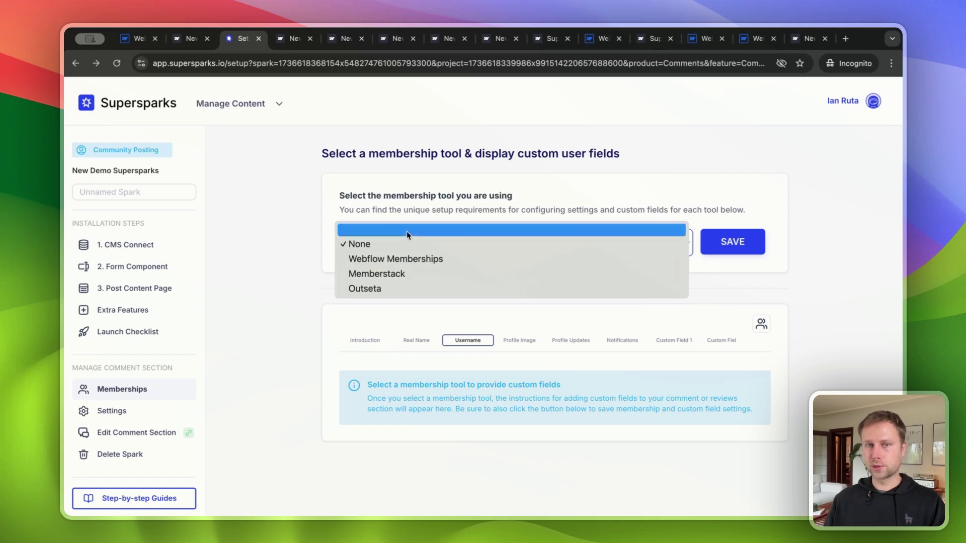
pyautogui.click(409, 215)
pyautogui.click(388, 253)
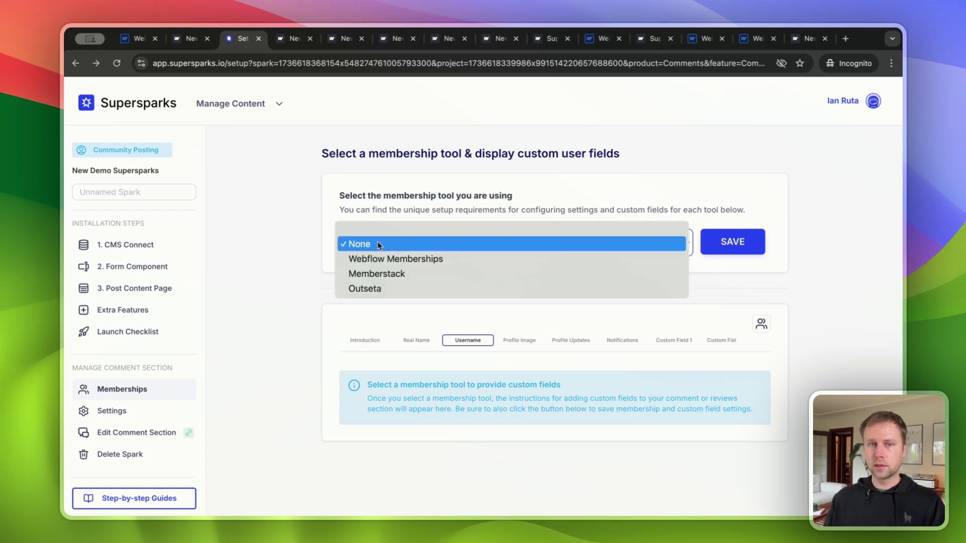
pyautogui.click(396, 208)
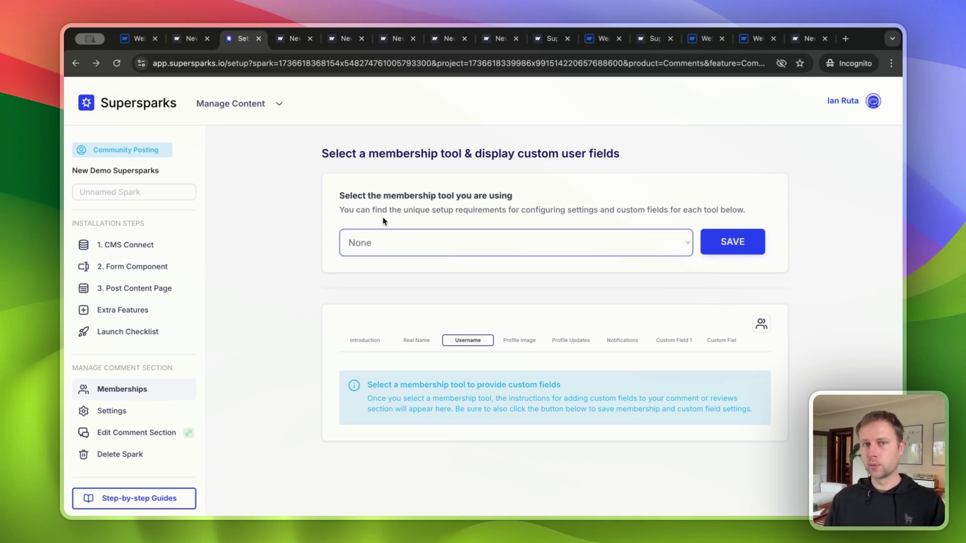
pyautogui.click(386, 236)
pyautogui.click(392, 221)
pyautogui.click(380, 242)
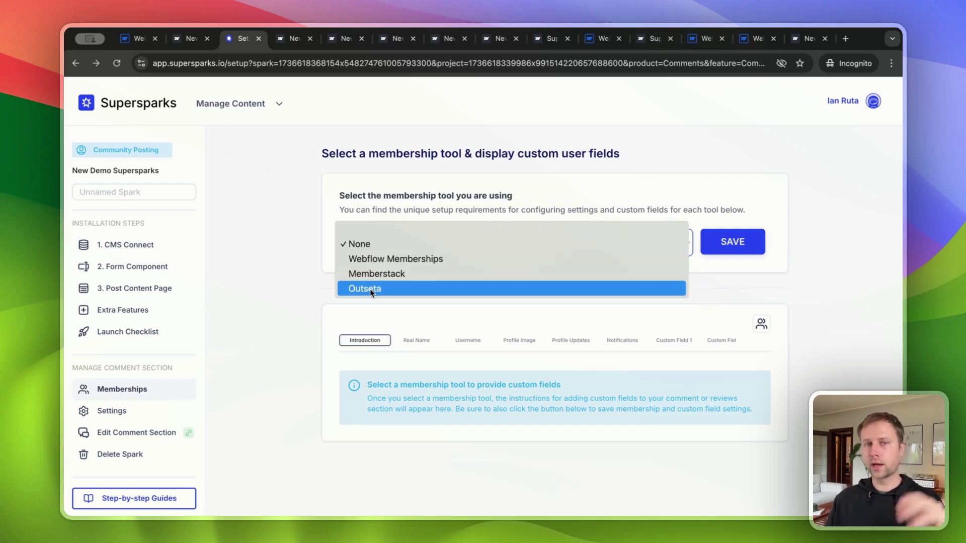
pyautogui.click(382, 210)
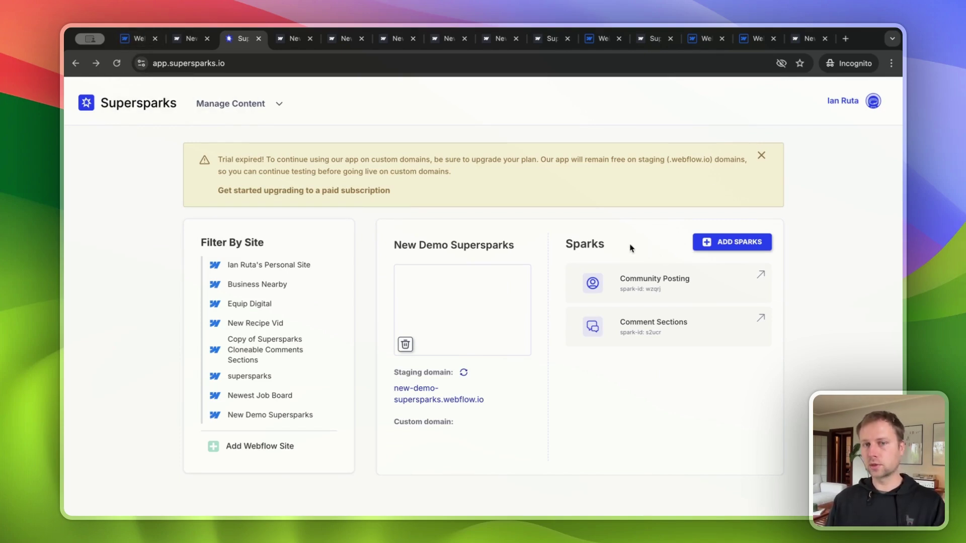
# - Create a Community Posting spark from scratch and start its installation after the intro
pyautogui.click(739, 243)
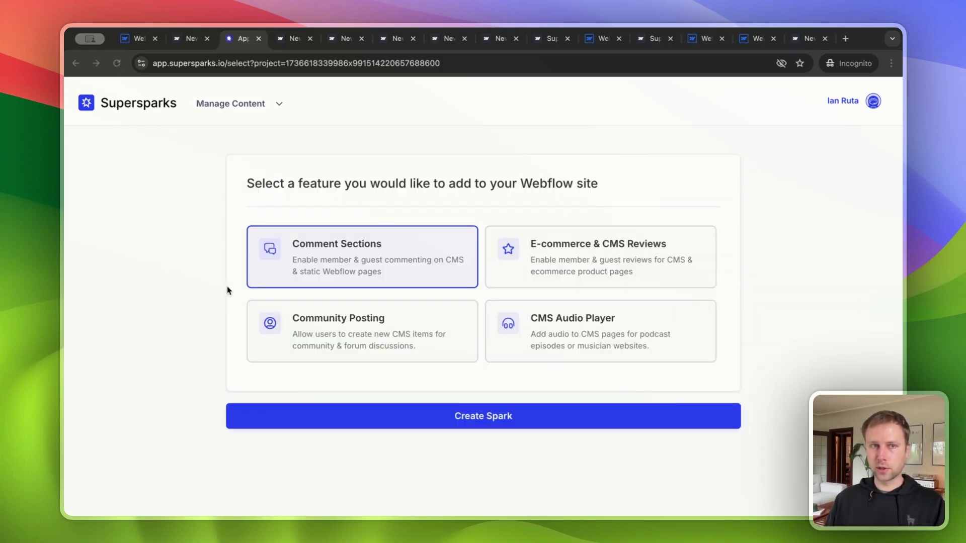
pyautogui.click(304, 332)
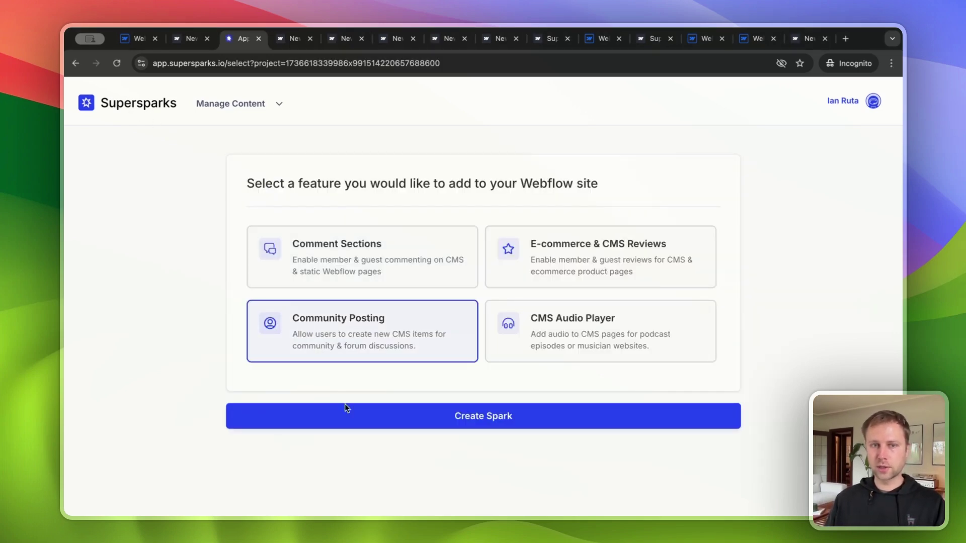
pyautogui.click(342, 416)
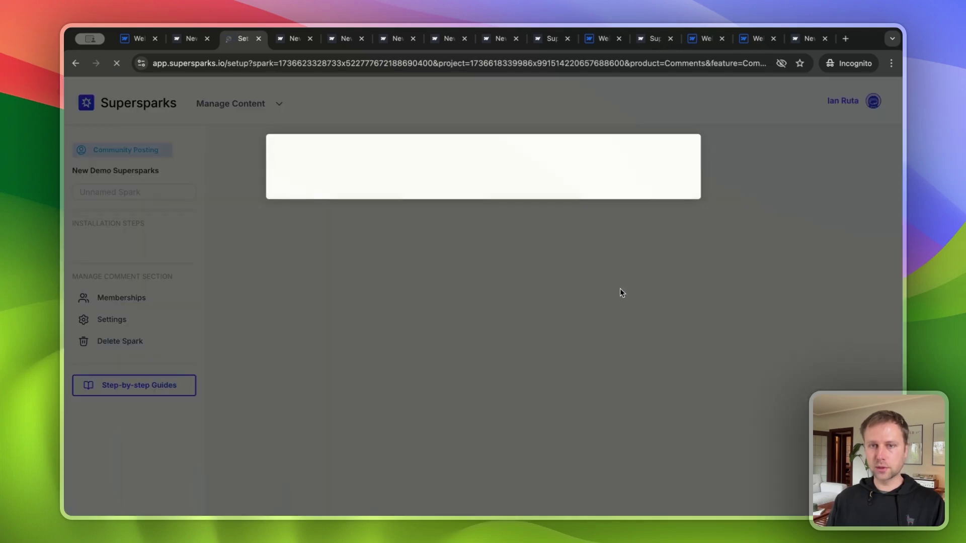
pyautogui.click(351, 257)
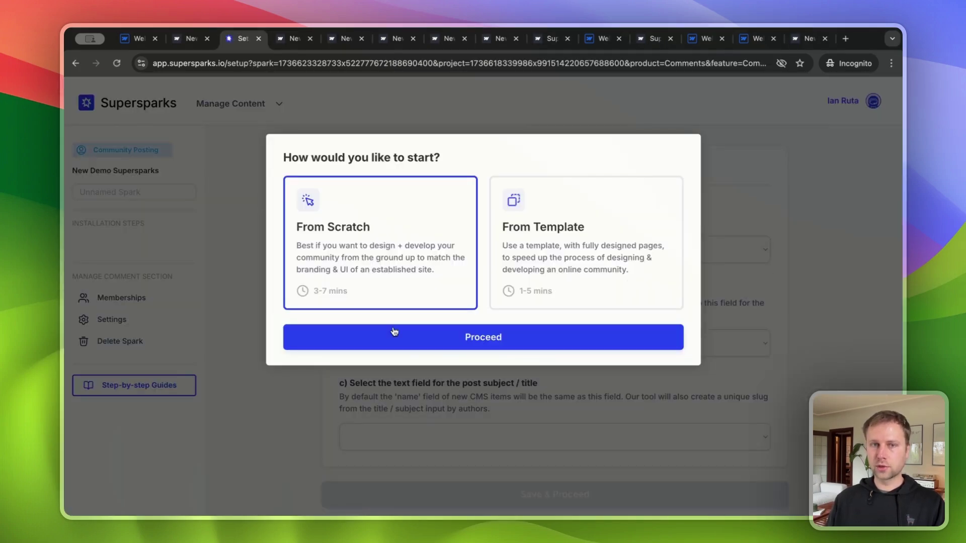
pyautogui.click(388, 337)
pyautogui.click(514, 307)
pyautogui.click(515, 307)
pyautogui.click(515, 307)
pyautogui.click(517, 312)
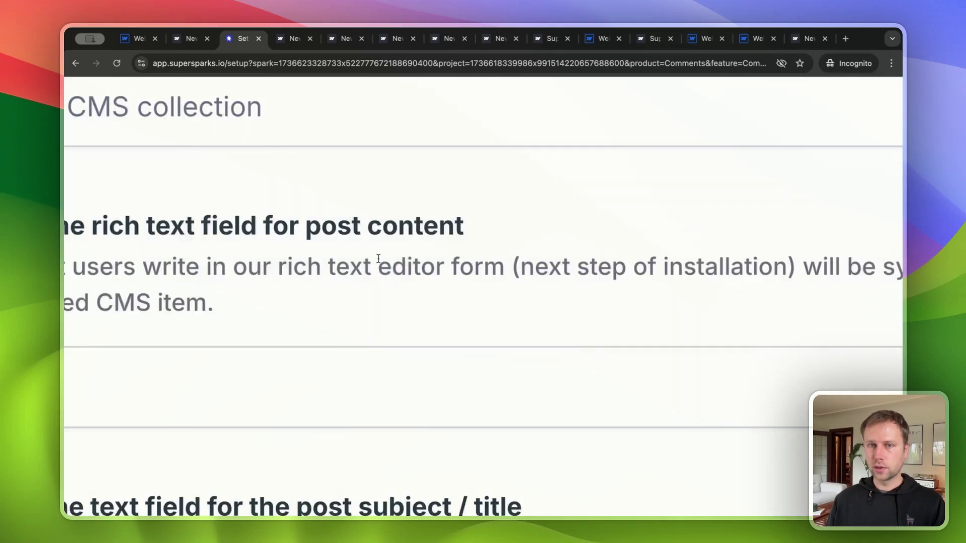
# - Look at the available CMS collections without choosing one, then bring up the New Post page design
pyautogui.click(401, 209)
pyautogui.click(373, 166)
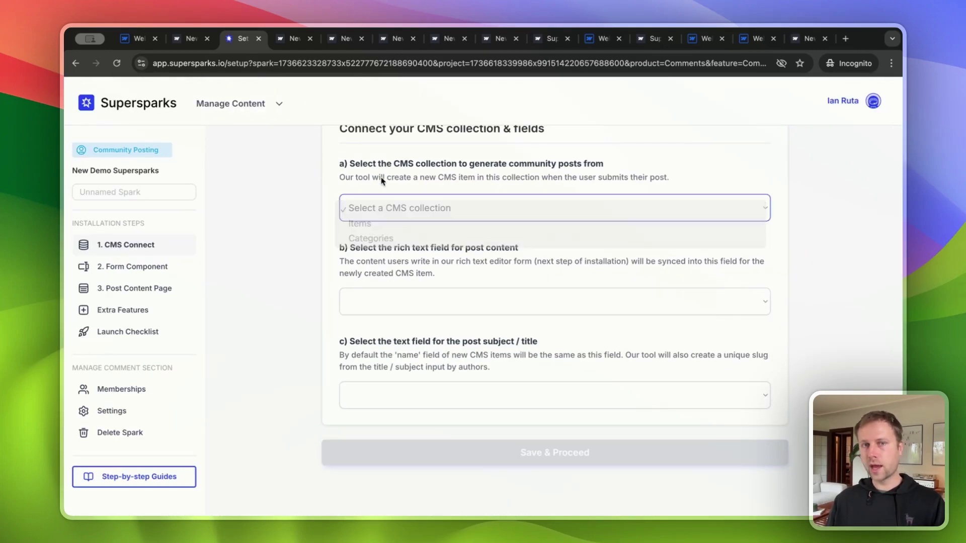
pyautogui.click(394, 209)
pyautogui.click(396, 176)
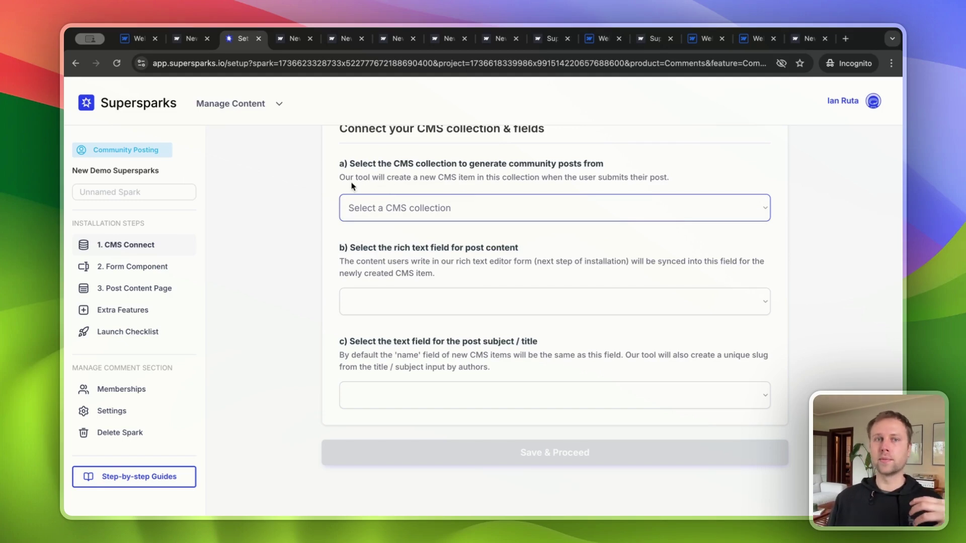
pyautogui.scroll(-1, 351, 173)
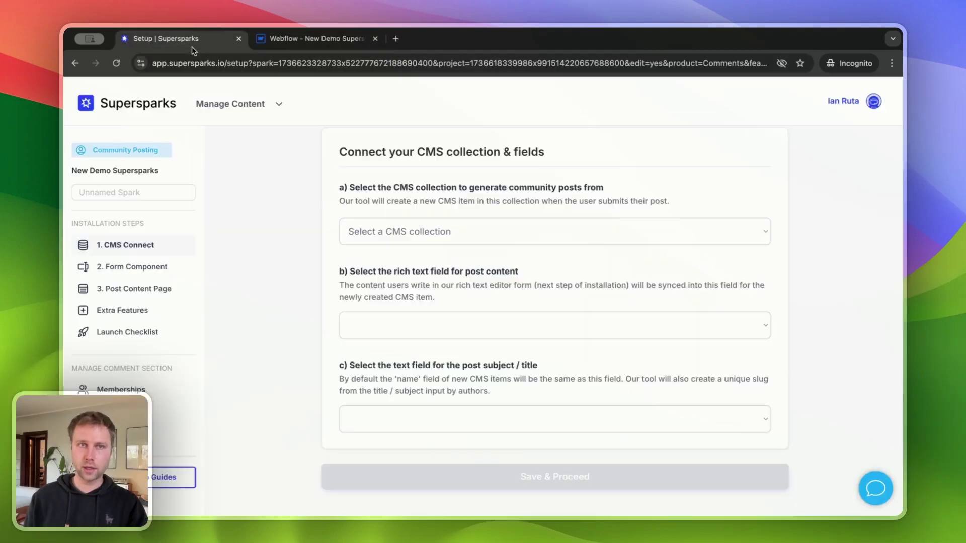
pyautogui.click(317, 39)
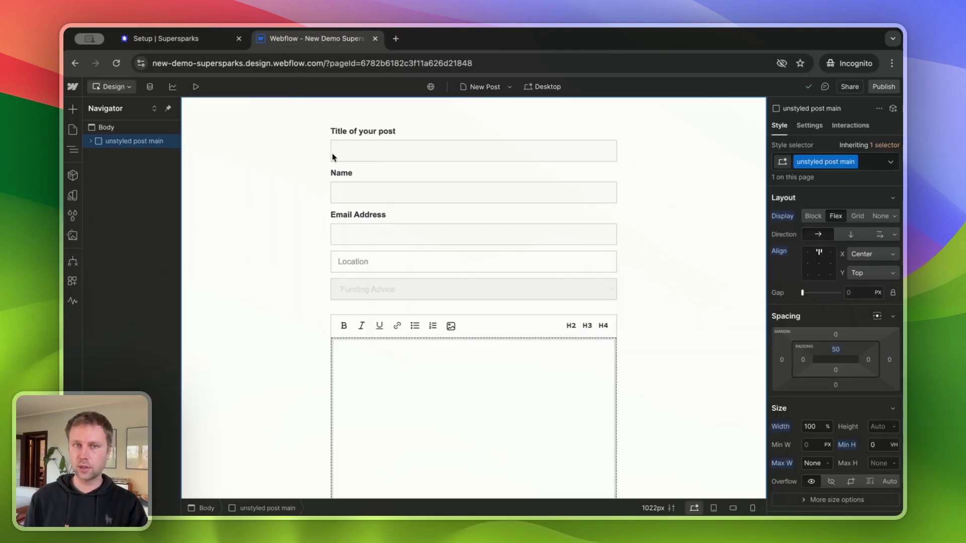
pyautogui.click(390, 169)
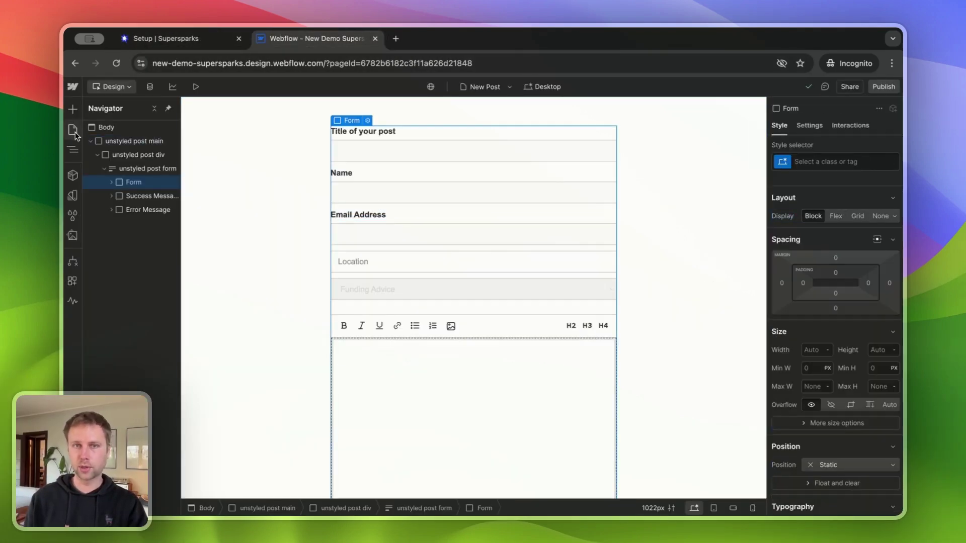
pyautogui.click(158, 41)
pyautogui.click(317, 38)
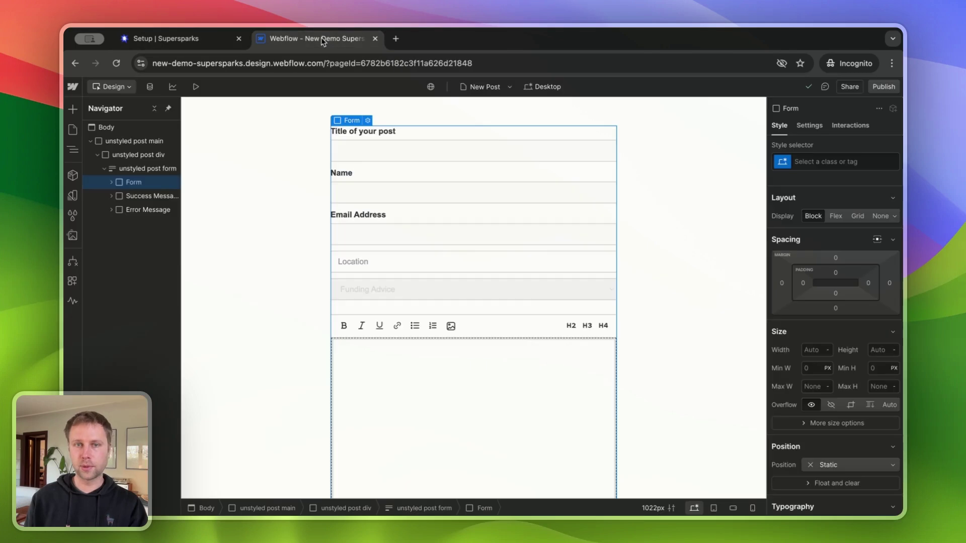
pyautogui.click(154, 172)
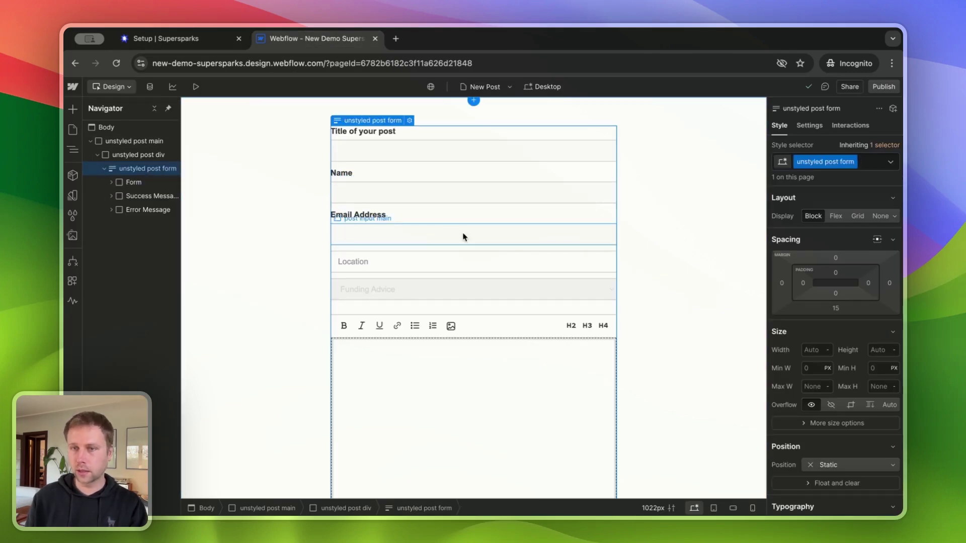
pyautogui.click(180, 41)
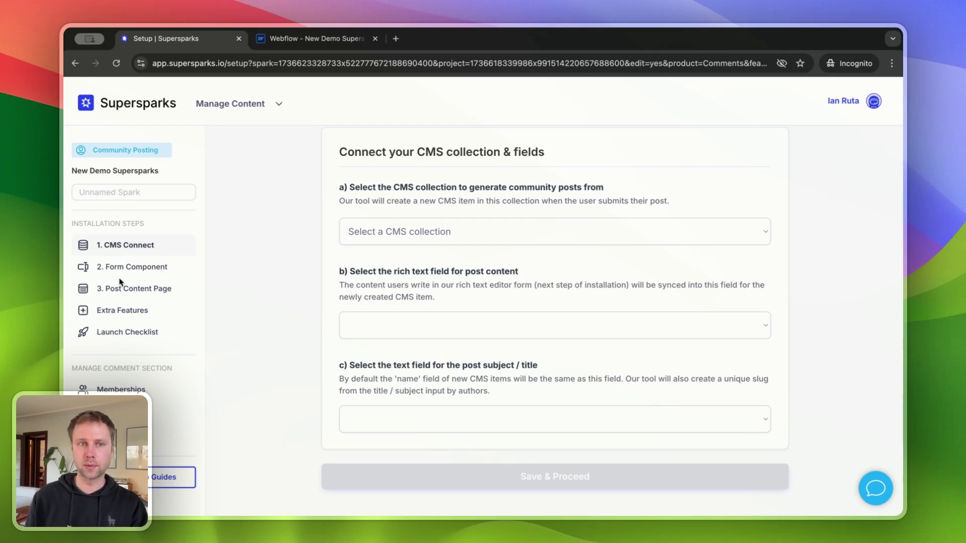
pyautogui.click(279, 44)
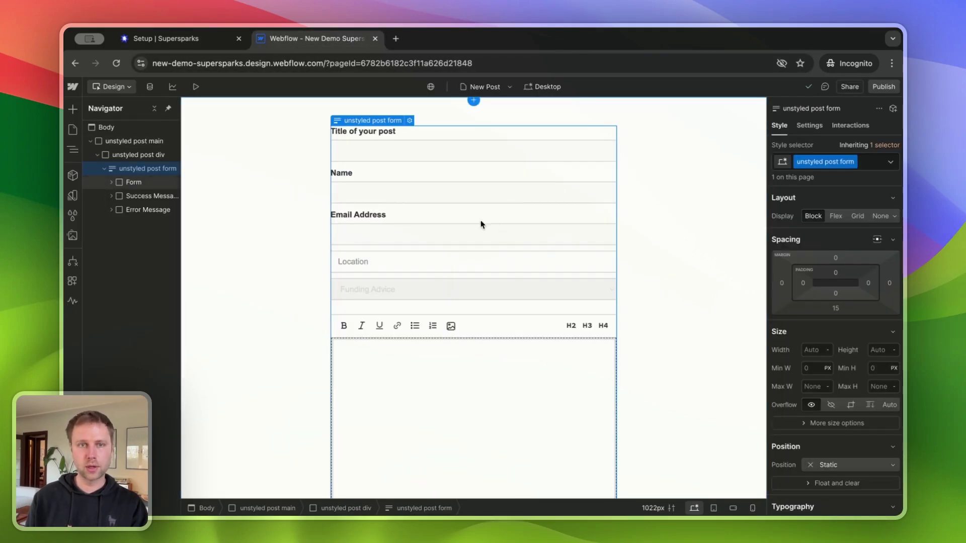
pyautogui.click(72, 129)
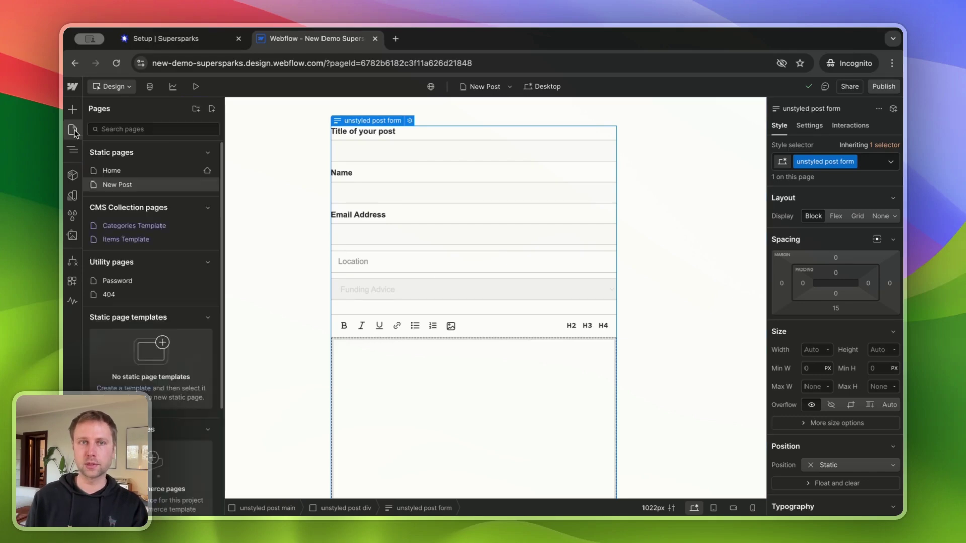
pyautogui.click(257, 194)
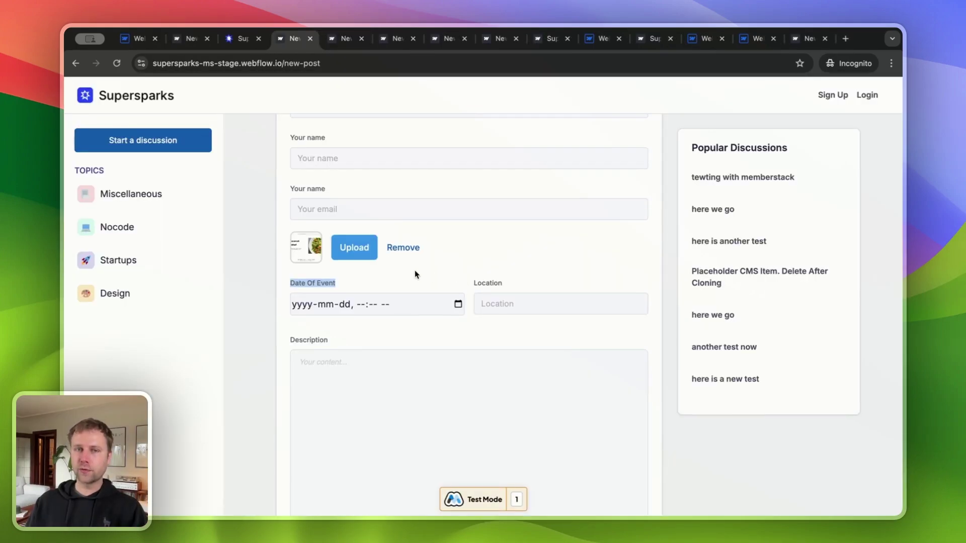
# - Compare the Supersparks dashboard with the live new-post form, then return to the Webflow Designer
pyautogui.click(415, 272)
pyautogui.click(236, 38)
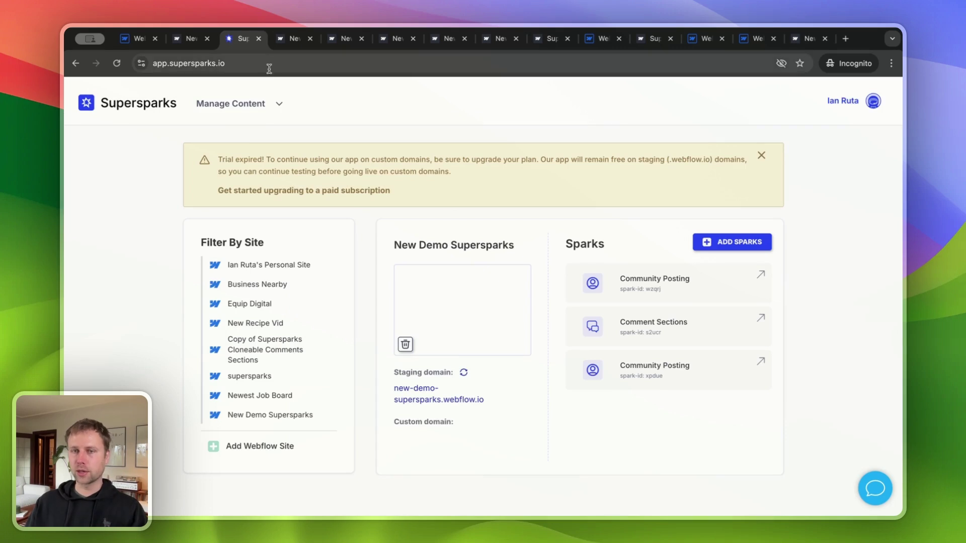
pyautogui.click(284, 45)
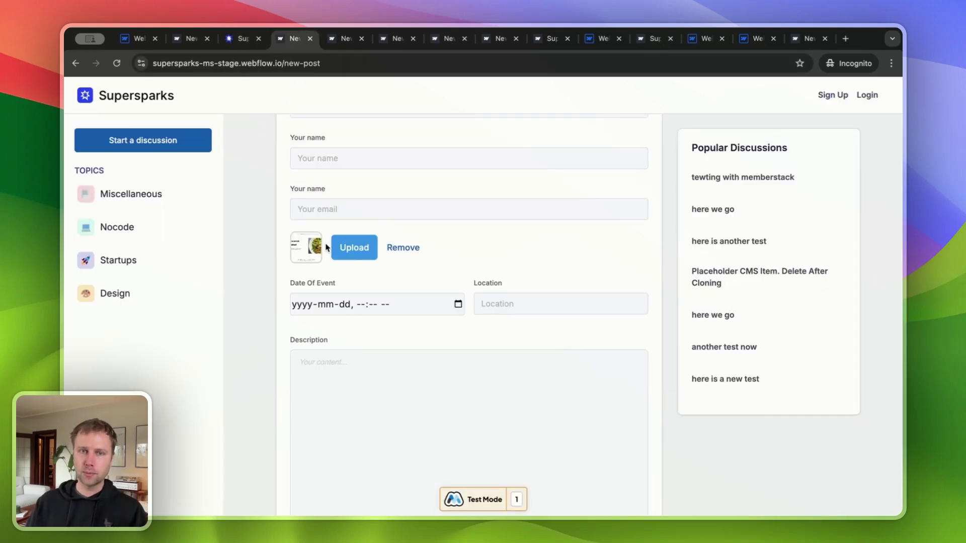
pyautogui.click(243, 39)
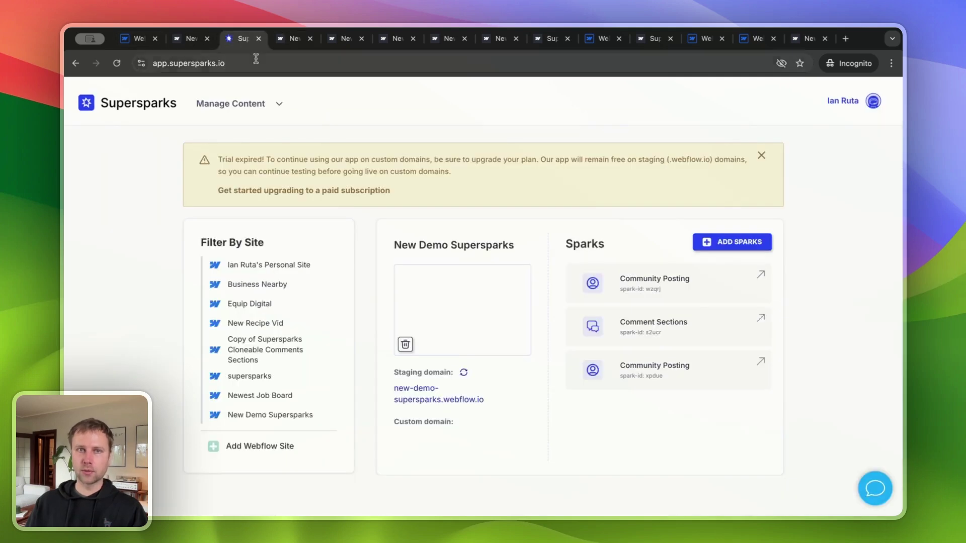
pyautogui.click(300, 42)
pyautogui.click(140, 42)
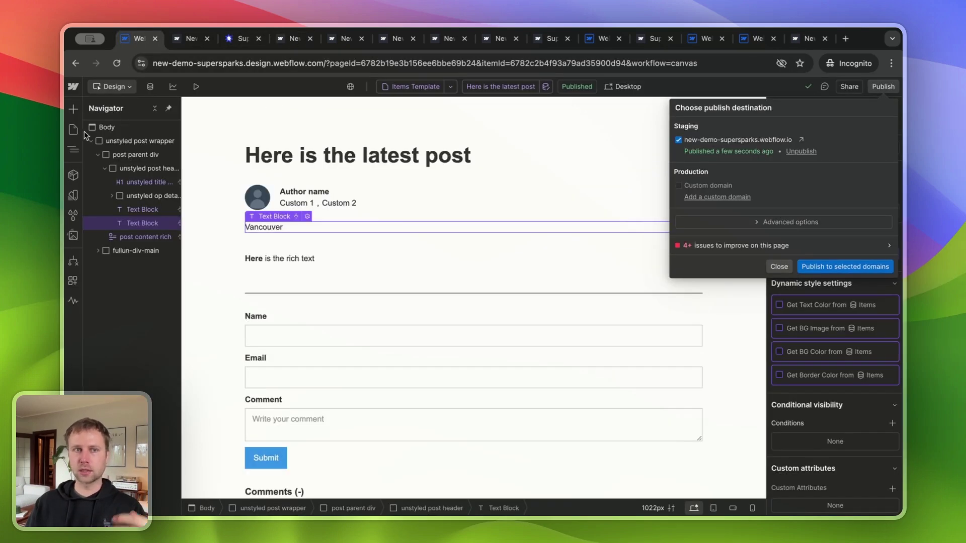
# - Start a new Image field in the Items collection's fields, then focus the live post's response box
pyautogui.click(149, 87)
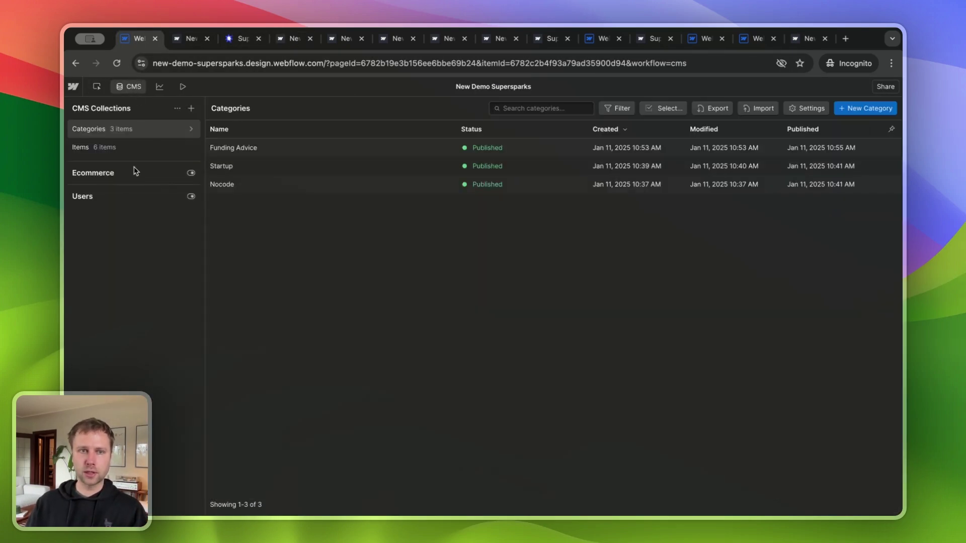
pyautogui.click(105, 152)
pyautogui.click(190, 147)
pyautogui.scroll(-3, 319, 327)
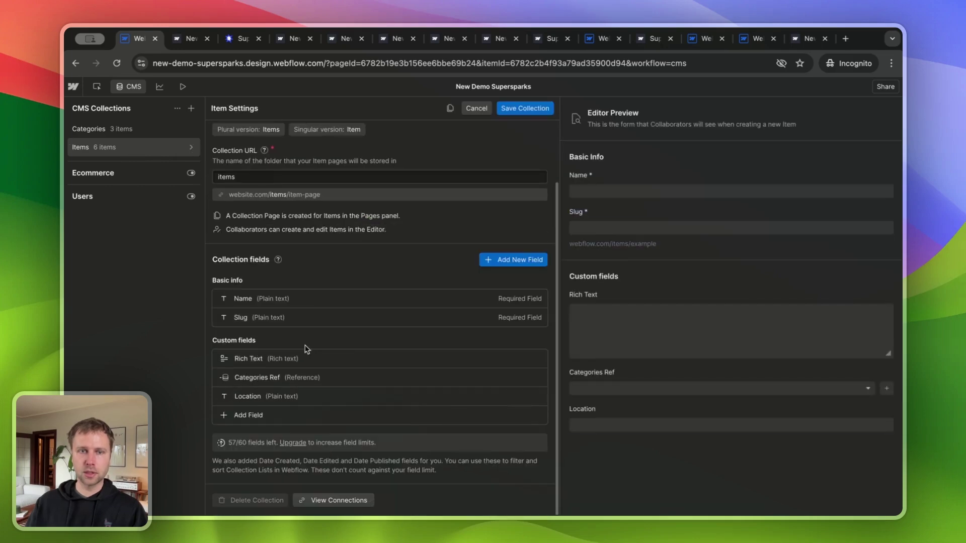
pyautogui.click(254, 415)
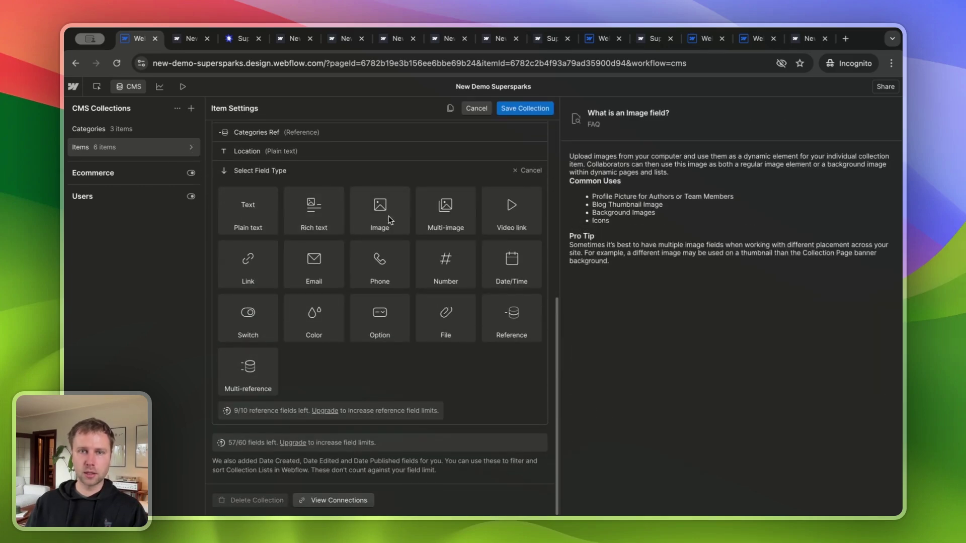
pyautogui.click(378, 214)
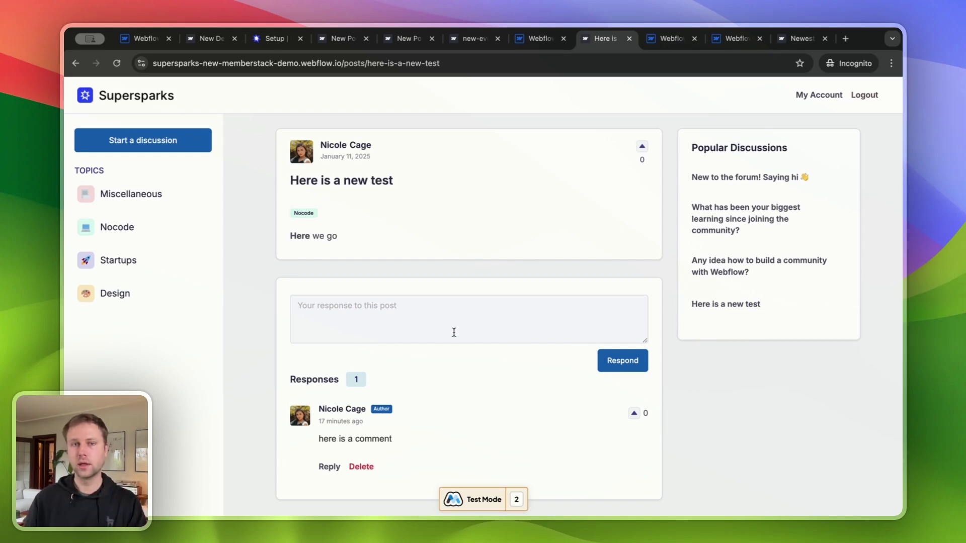
pyautogui.click(340, 322)
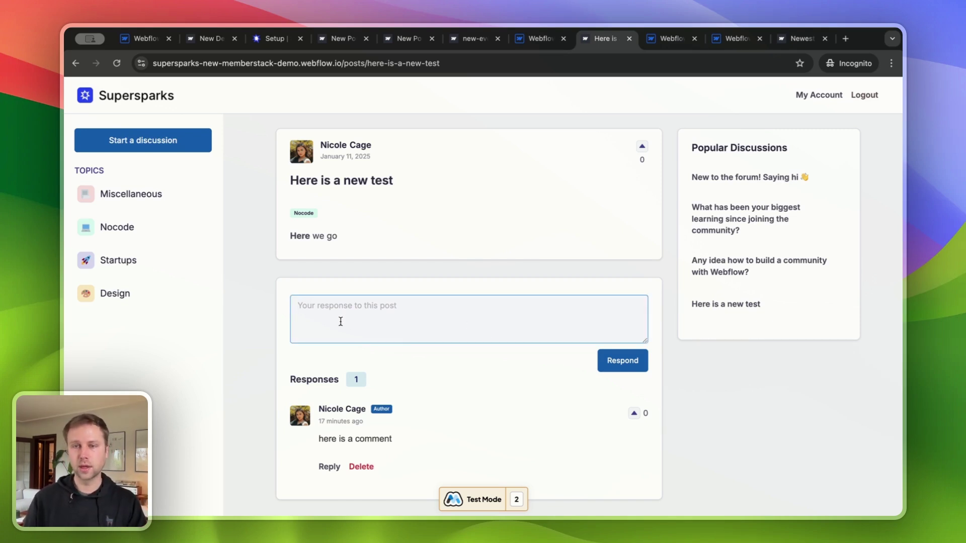